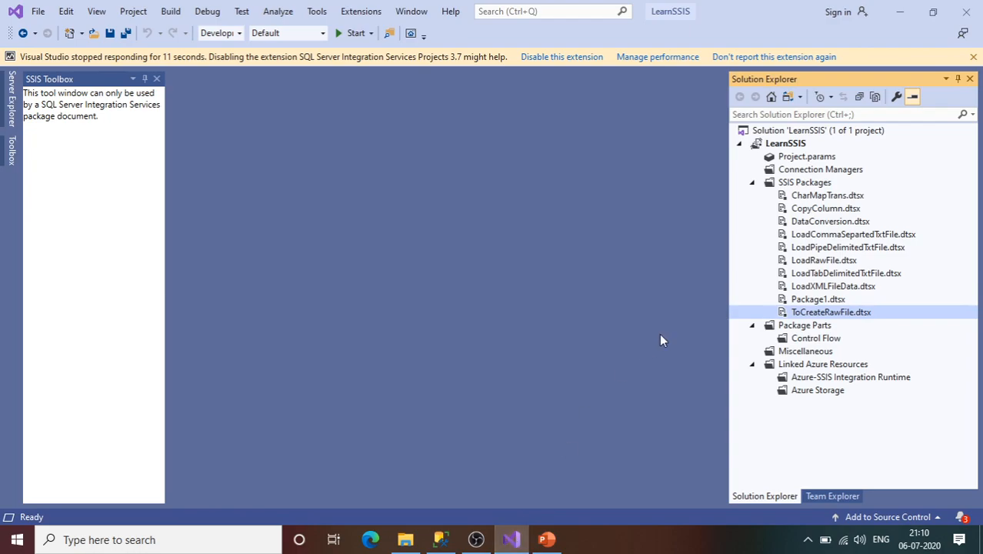
Step: Add a new SSIS package to the LearnSSIS project
{"action": "left_click", "coordinate": [797, 187]}
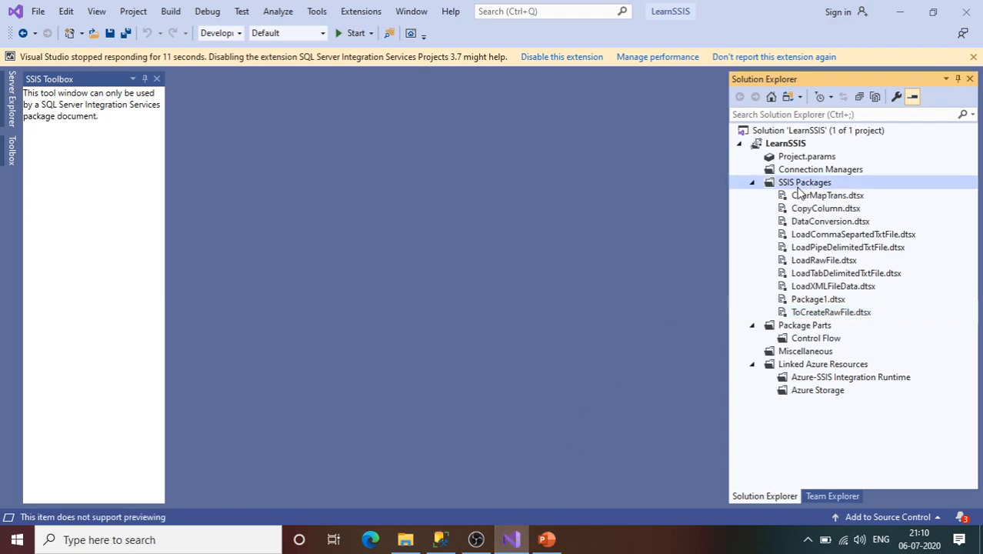
{"action": "right_click", "coordinate": [797, 188]}
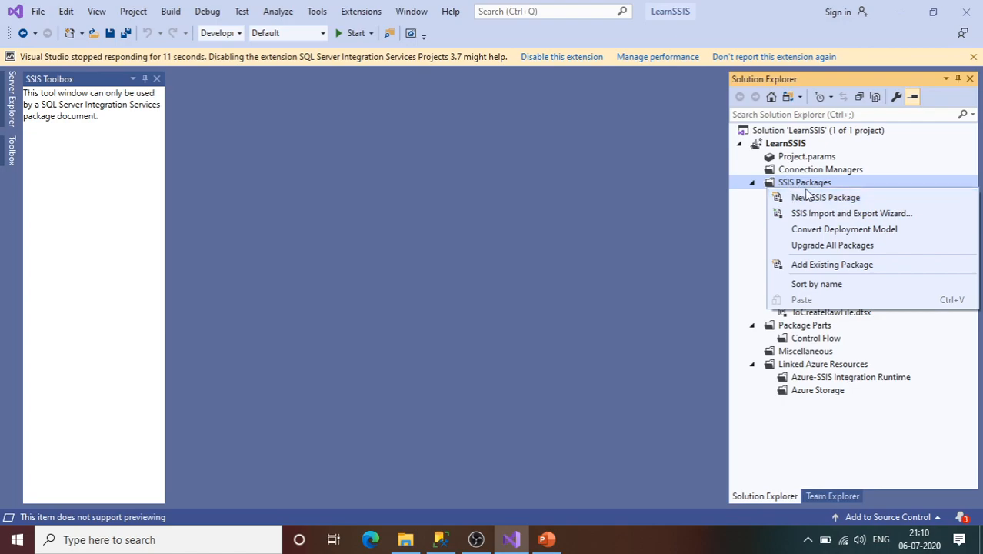
{"action": "left_click", "coordinate": [807, 198]}
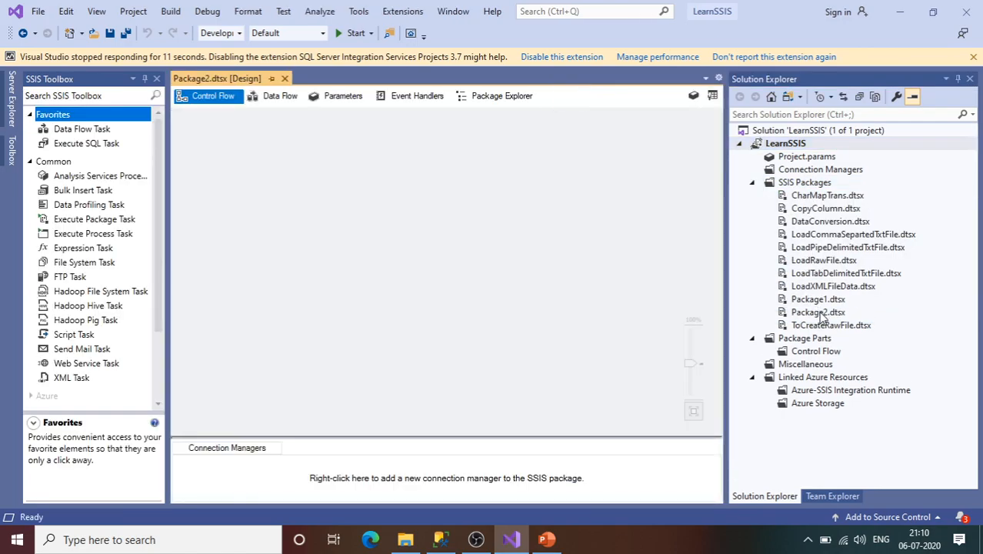
Step: Rename the new package Package2.dtsx to DerivedColumnTrans.dtsx and accept reloading the file
{"action": "left_click", "coordinate": [818, 312]}
{"action": "right_click", "coordinate": [821, 317]}
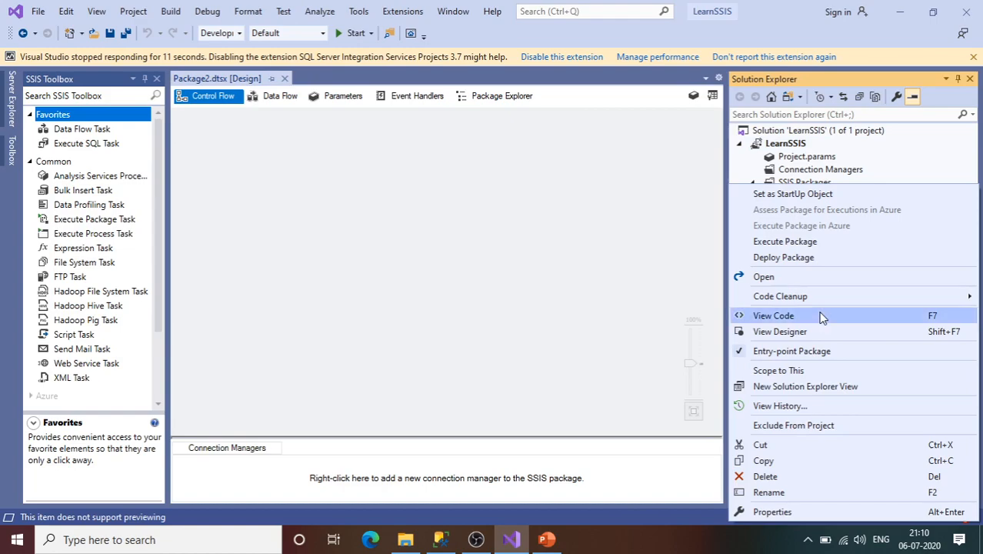
{"action": "left_click", "coordinate": [769, 492]}
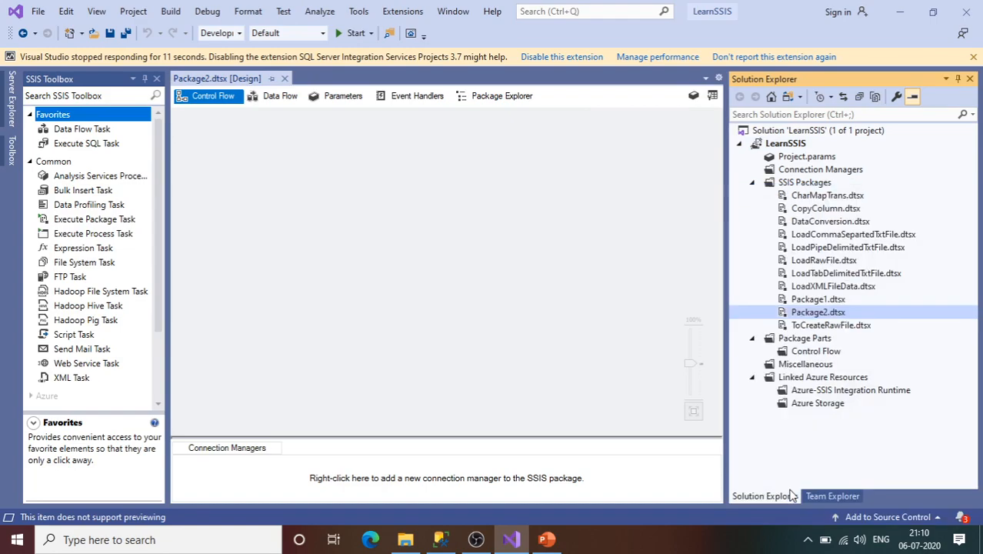
{"action": "type", "text": "Deri"}
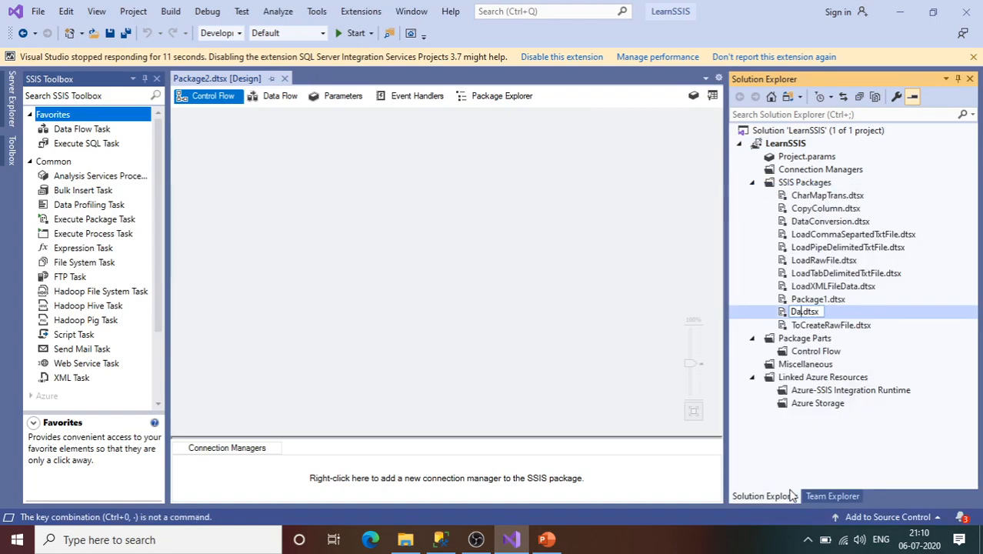
{"action": "type", "text": "vedColumnTra"}
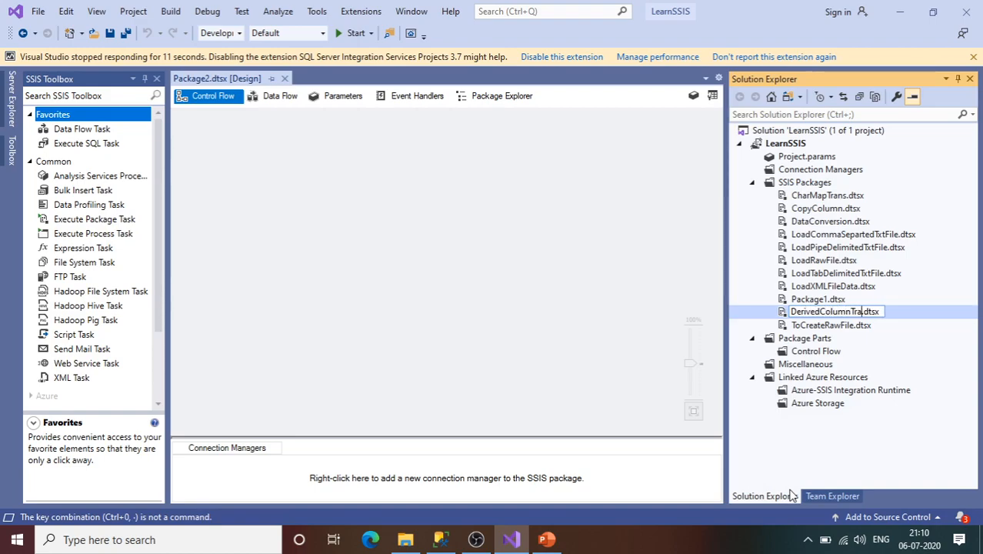
{"action": "type", "text": "ns"}
{"action": "key", "text": "Return"}
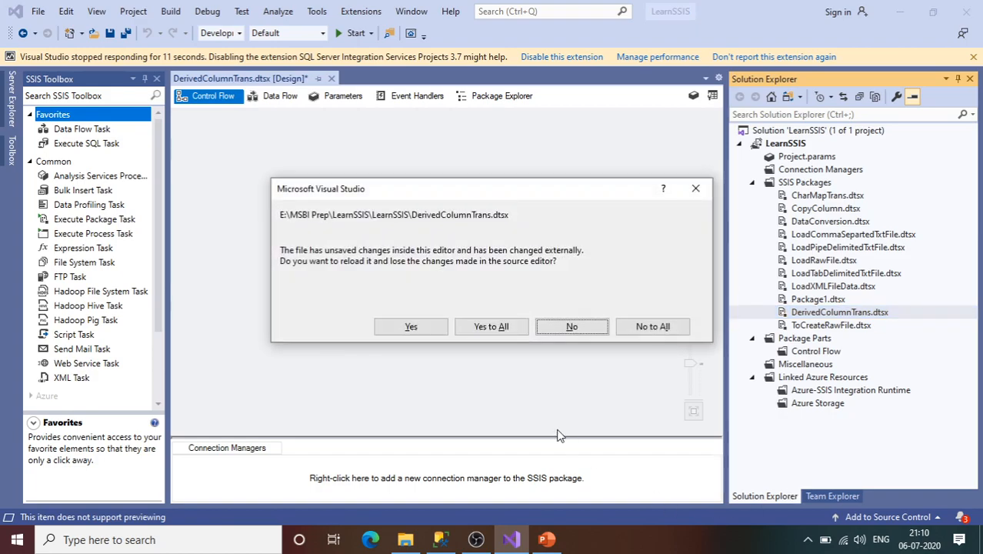
{"action": "left_click", "coordinate": [483, 327]}
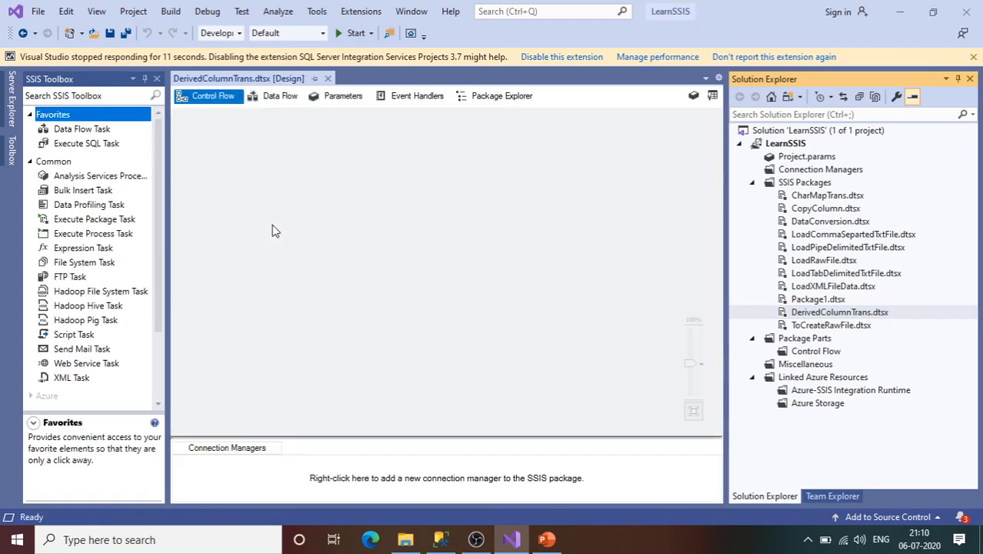
Step: Add a Data Flow Task to the control flow of DerivedColumnTrans.dtsx and open its data flow
{"action": "left_click_drag", "start_coordinate": [94, 136], "coordinate": [300, 180]}
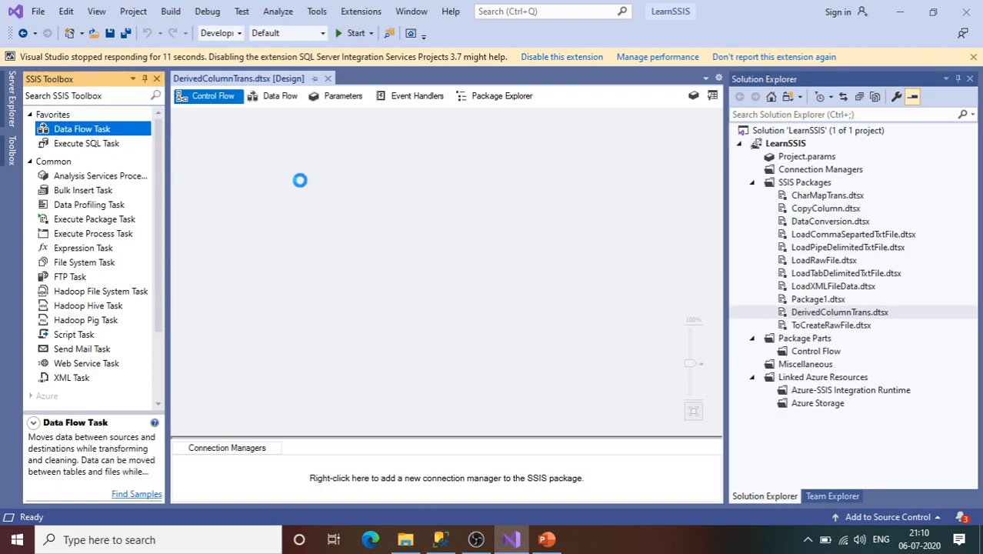
{"action": "double_click", "coordinate": [398, 202]}
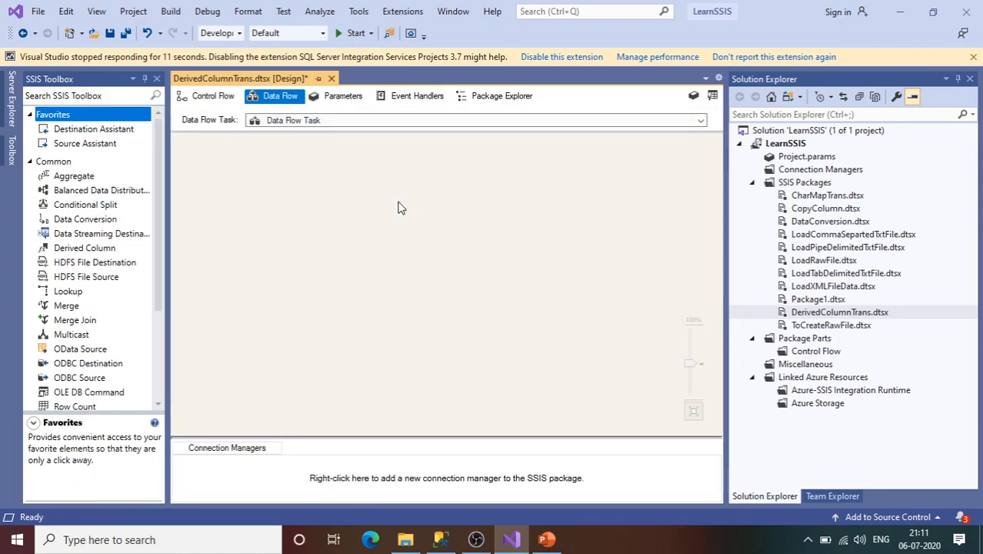
{"action": "key", "text": "ctrl+0"}
{"action": "key", "text": "ctrl+0"}
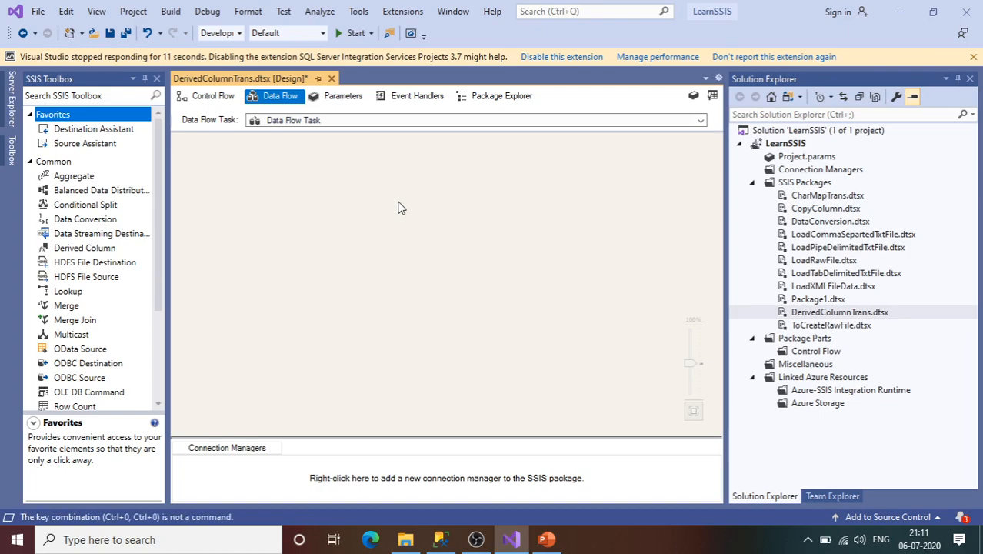
{"action": "left_click", "coordinate": [809, 539]}
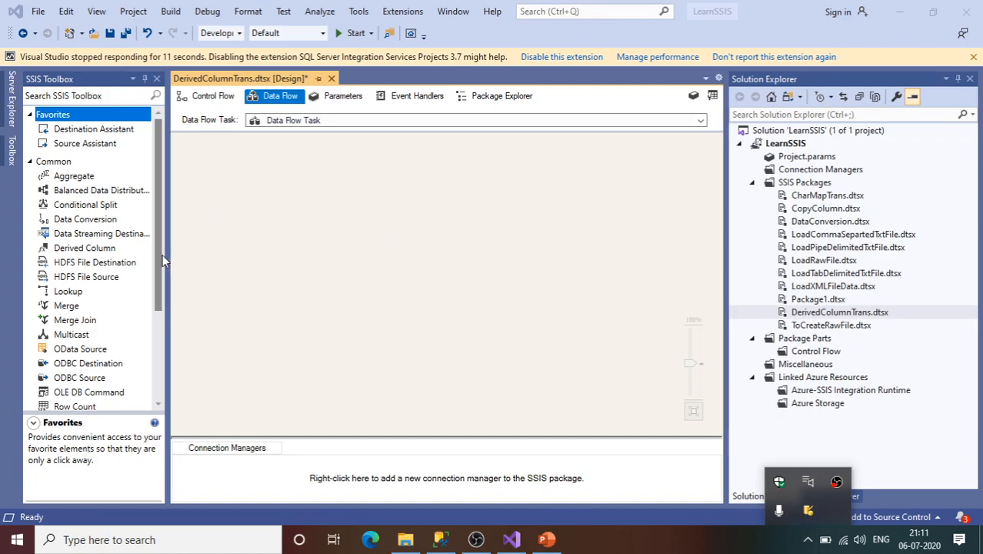
Step: Add a Flat File Source to the empty data flow
{"action": "left_click_drag", "start_coordinate": [158, 255], "coordinate": [169, 356]}
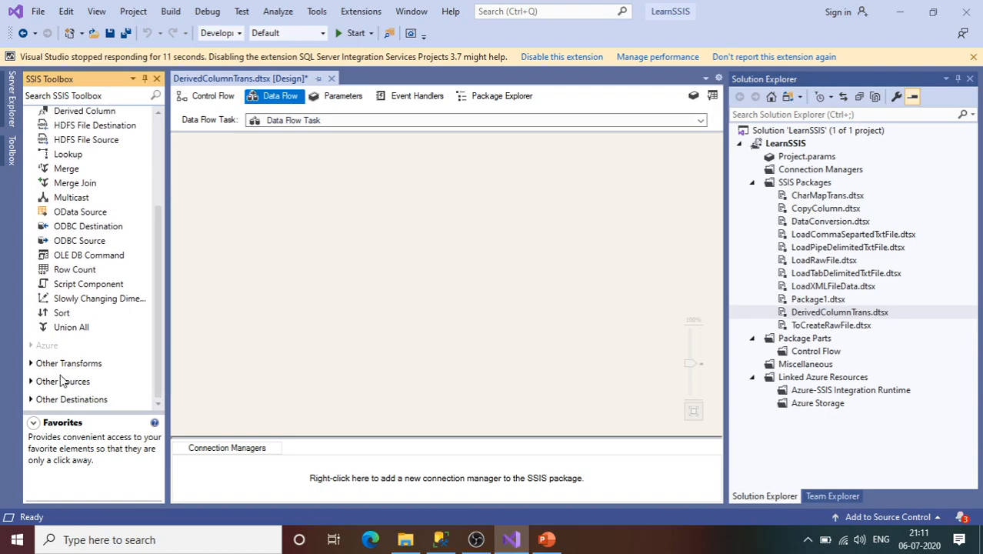
{"action": "scroll", "coordinate": [25, 380], "scroll_direction": "up", "scroll_amount": 3}
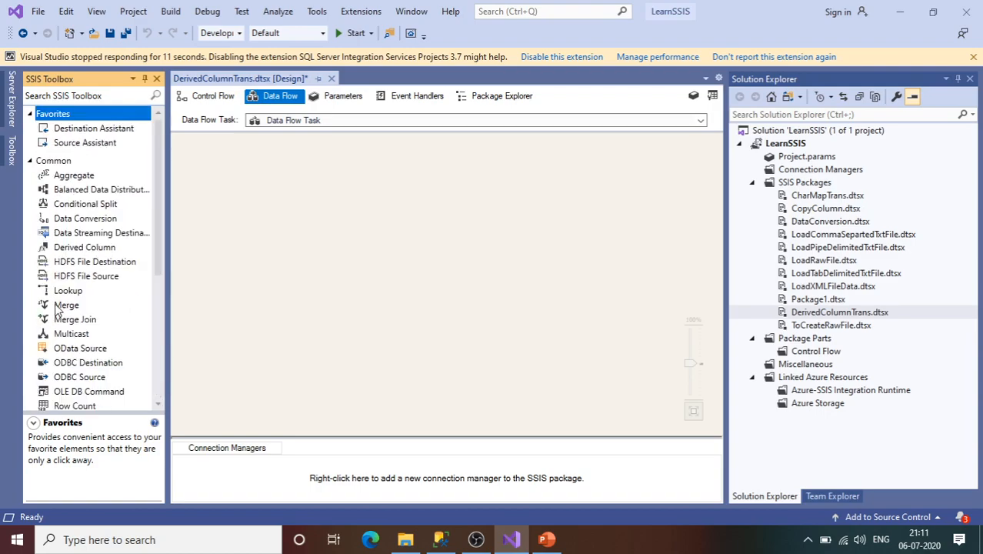
{"action": "left_click", "coordinate": [86, 278]}
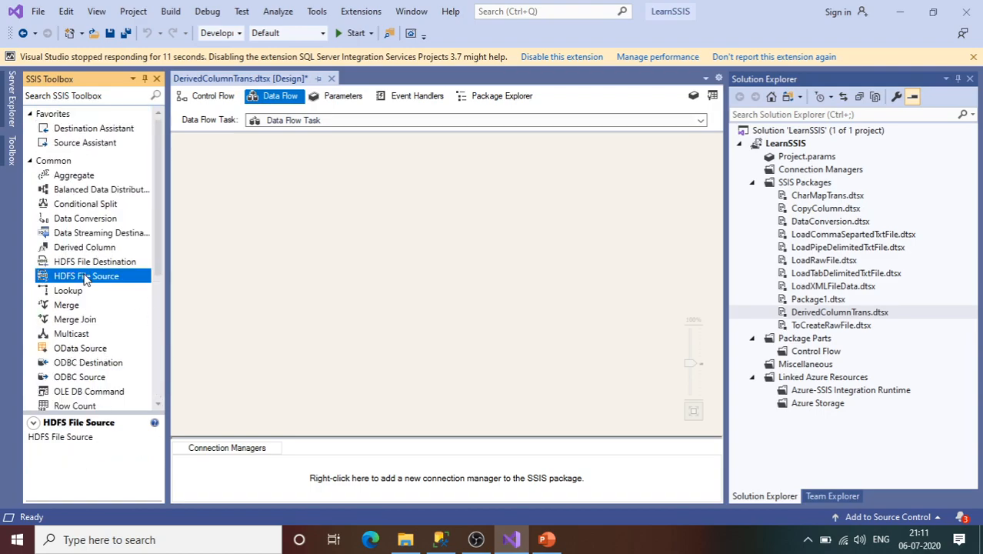
{"action": "left_click", "coordinate": [32, 162]}
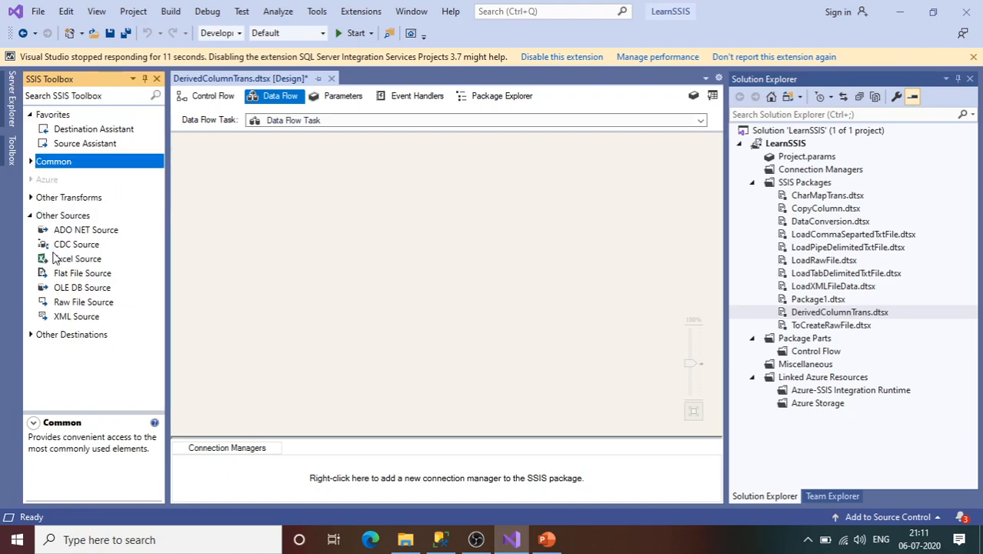
{"action": "left_click_drag", "start_coordinate": [82, 276], "coordinate": [326, 227]}
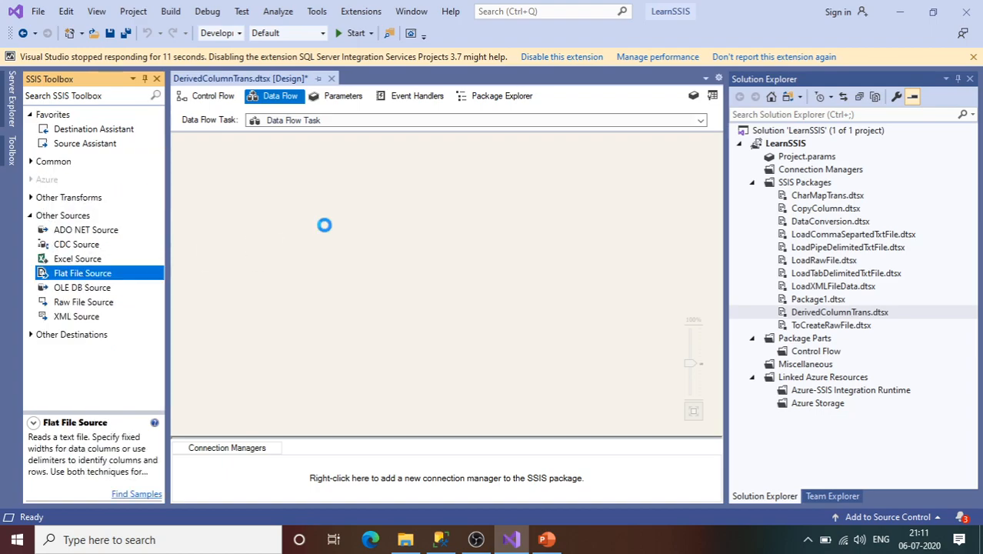
{"action": "left_click", "coordinate": [812, 540]}
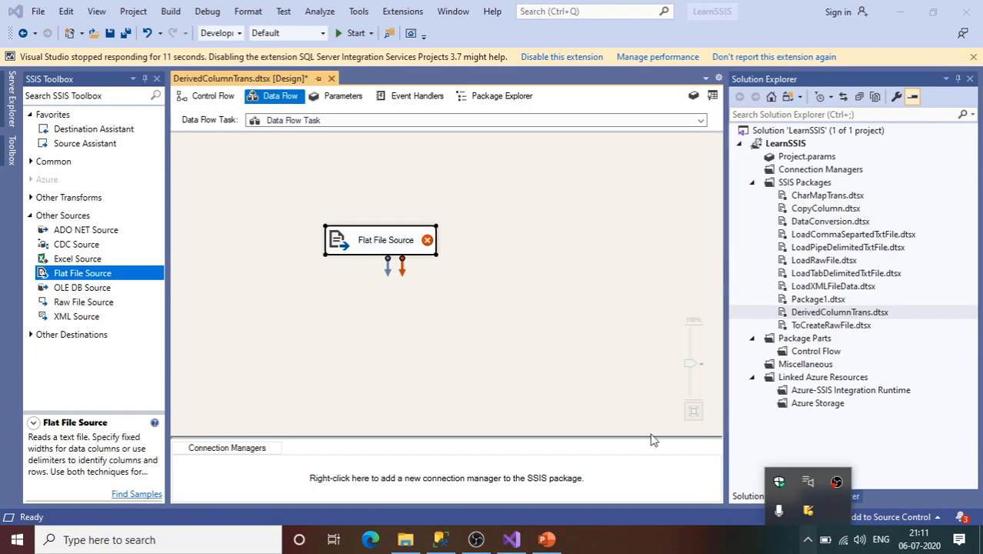
Step: Start a new connection manager for the Flat File Source and choose EmpData_CommaSeparated in SourceFileFolder as its file
{"action": "double_click", "coordinate": [370, 240]}
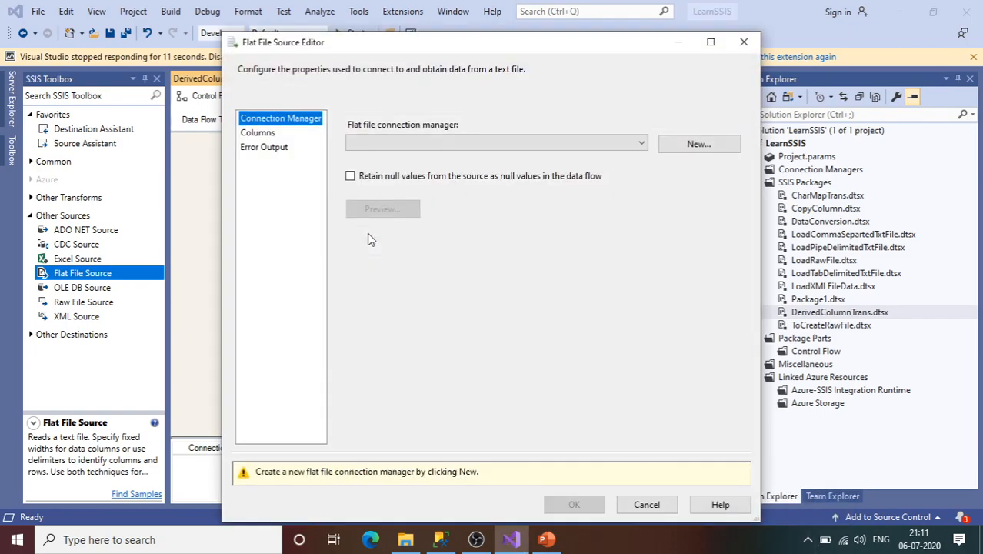
{"action": "left_click", "coordinate": [697, 145]}
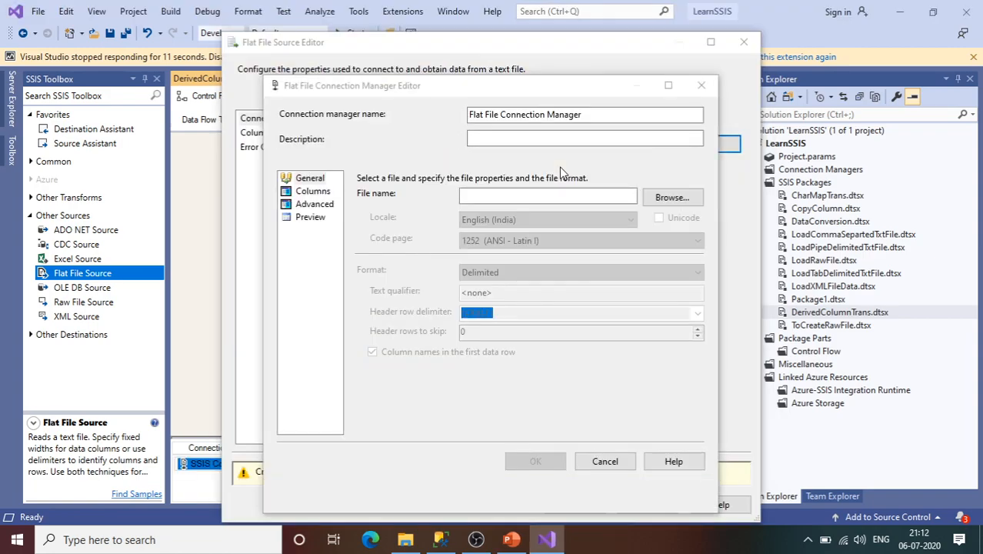
{"action": "left_click", "coordinate": [650, 200]}
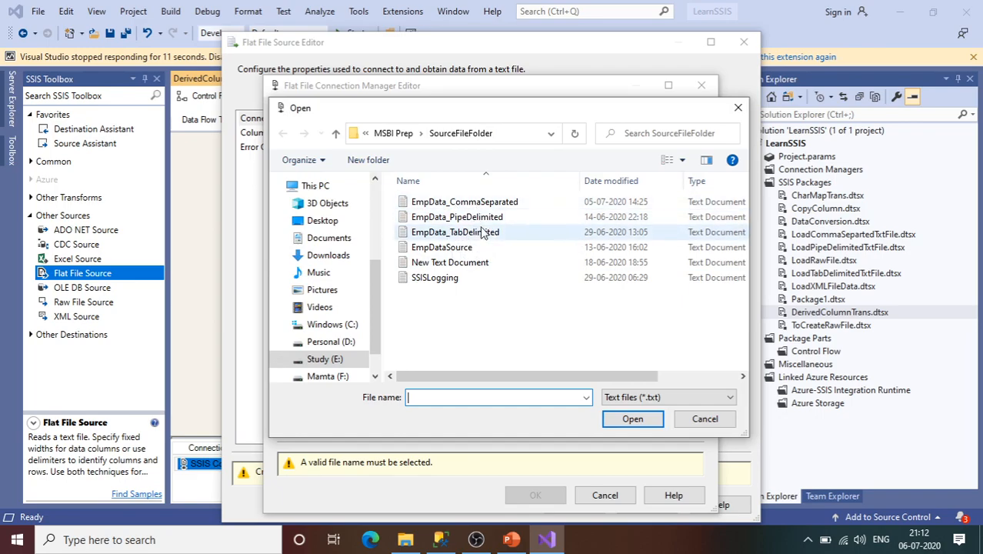
{"action": "left_click", "coordinate": [476, 204]}
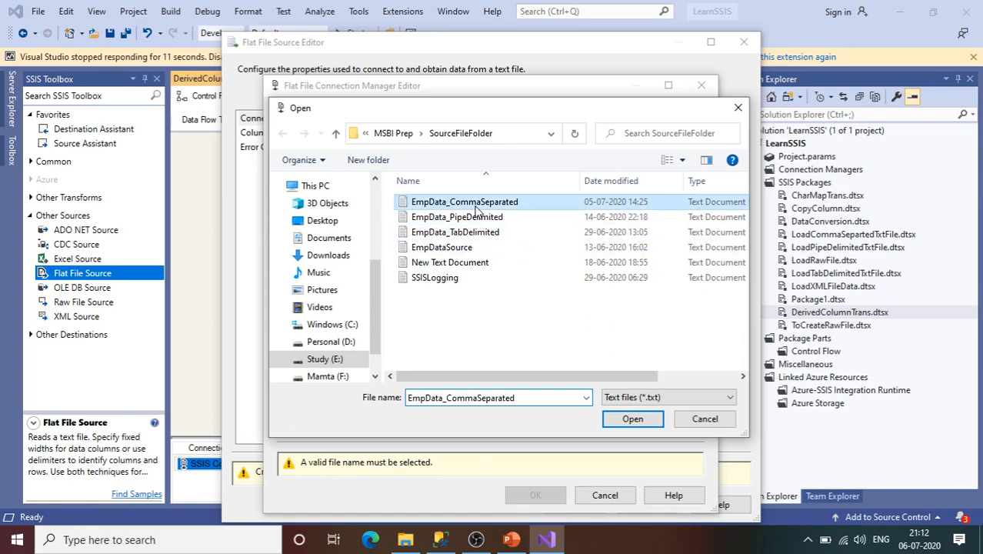
{"action": "double_click", "coordinate": [476, 205]}
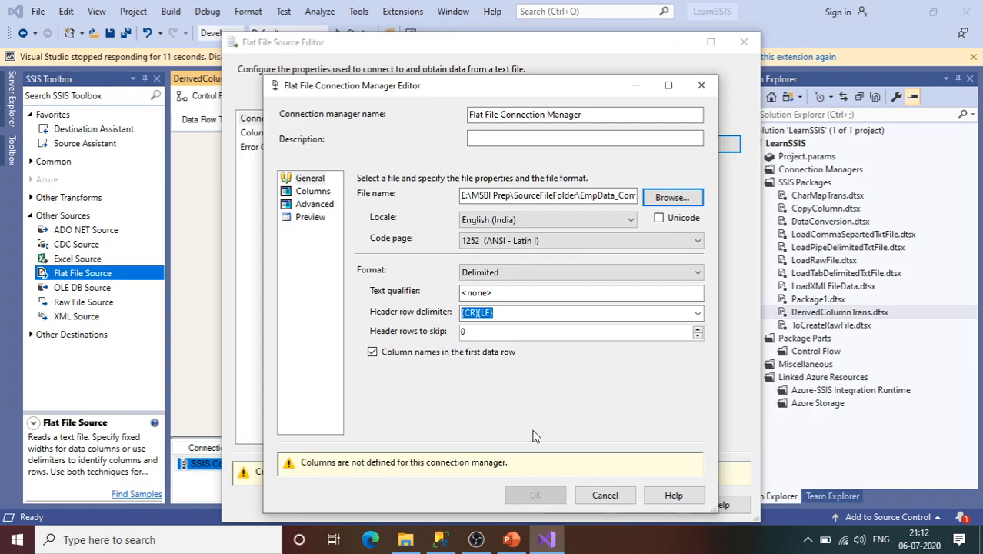
Step: Load the comma-delimited column definitions of the flat file connection and accept the connection manager
{"action": "left_click", "coordinate": [309, 193]}
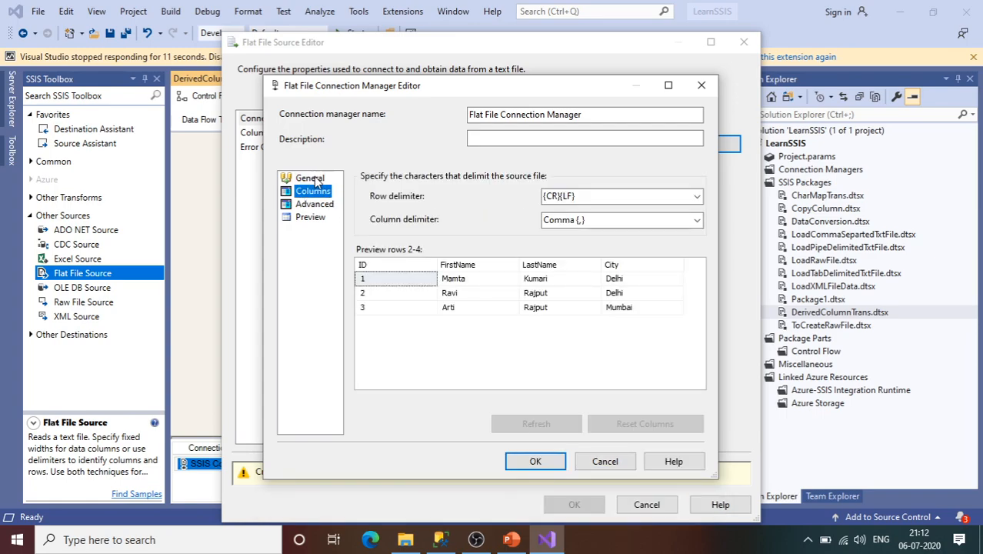
{"action": "left_click", "coordinate": [314, 181]}
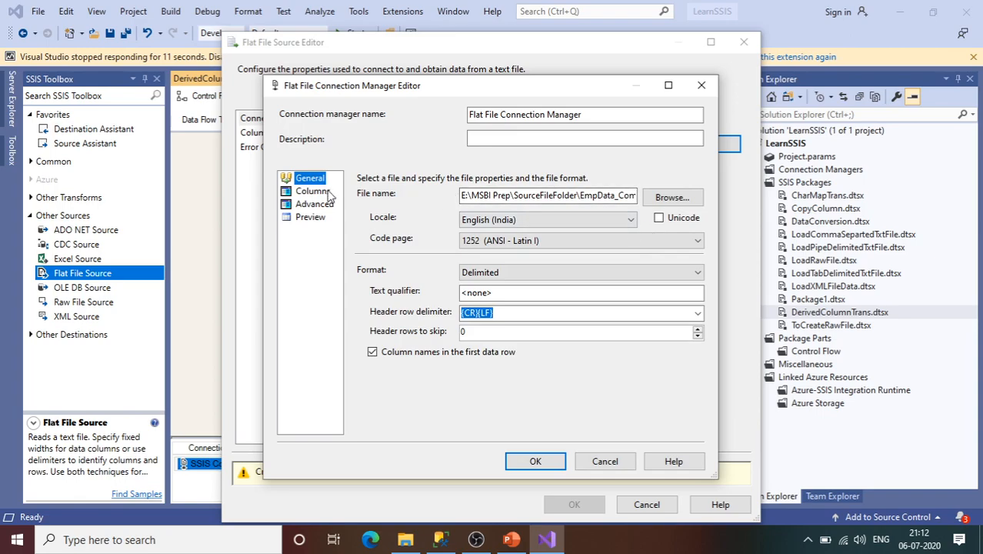
{"action": "left_click", "coordinate": [327, 193]}
{"action": "left_click", "coordinate": [555, 464]}
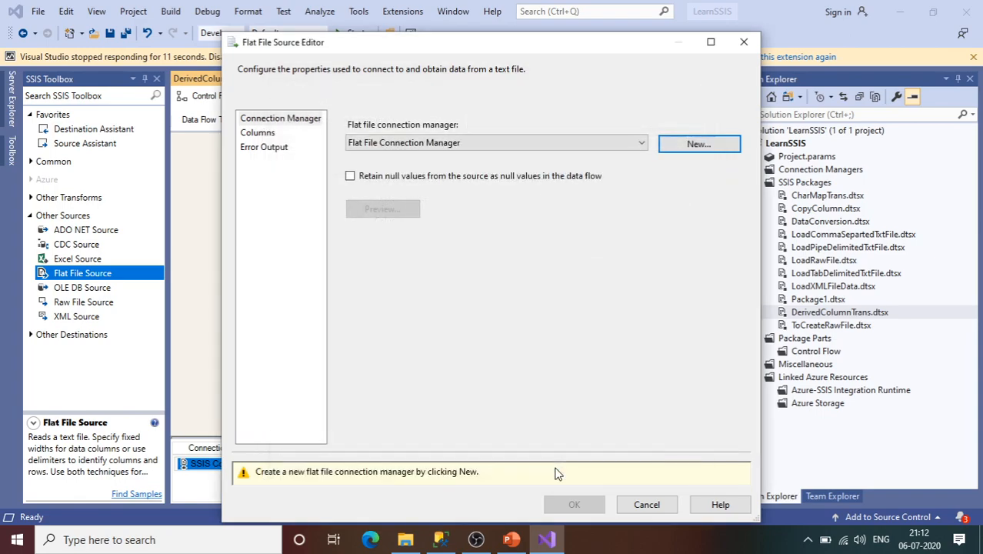
Step: Load the column mappings of the Flat File Source and accept its settings
{"action": "left_click", "coordinate": [254, 136]}
{"action": "left_click", "coordinate": [806, 541]}
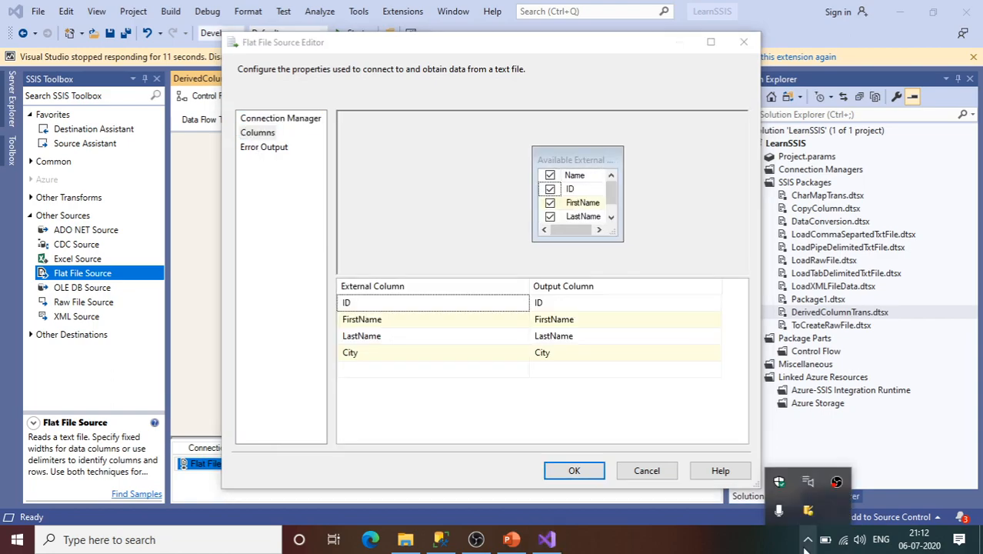
{"action": "left_click", "coordinate": [592, 474]}
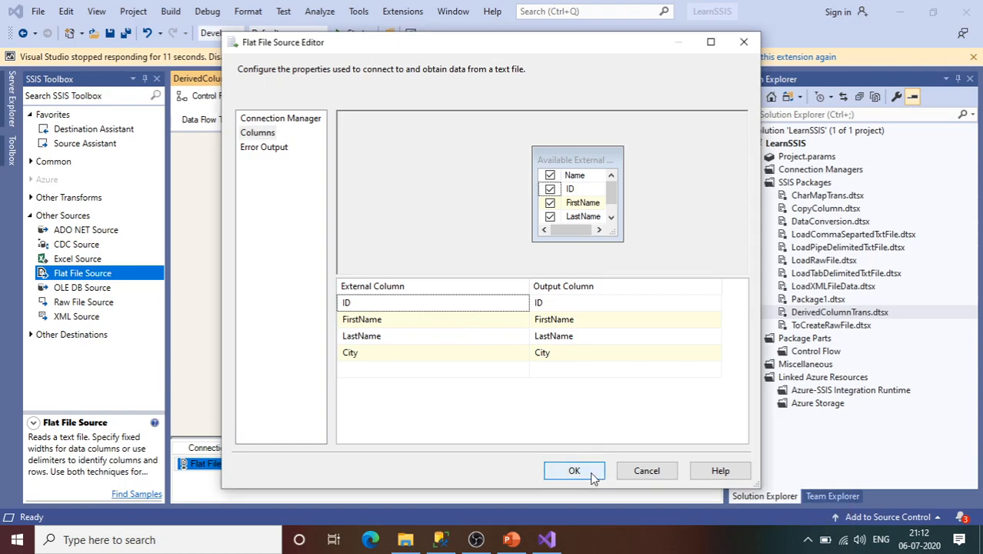
{"action": "left_click", "coordinate": [591, 473]}
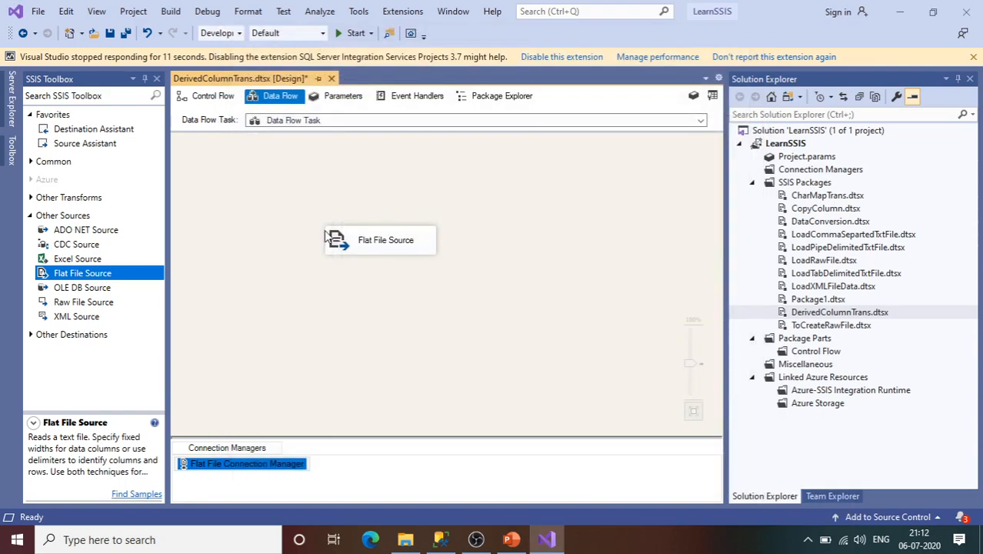
Step: Add an OLE DB Destination below the Flat File Source, declining to edit its properties before it has input columns
{"action": "left_click", "coordinate": [30, 335]}
{"action": "left_click_drag", "start_coordinate": [158, 327], "coordinate": [159, 367]}
{"action": "left_click_drag", "start_coordinate": [96, 364], "coordinate": [418, 375]}
{"action": "double_click", "coordinate": [417, 374]}
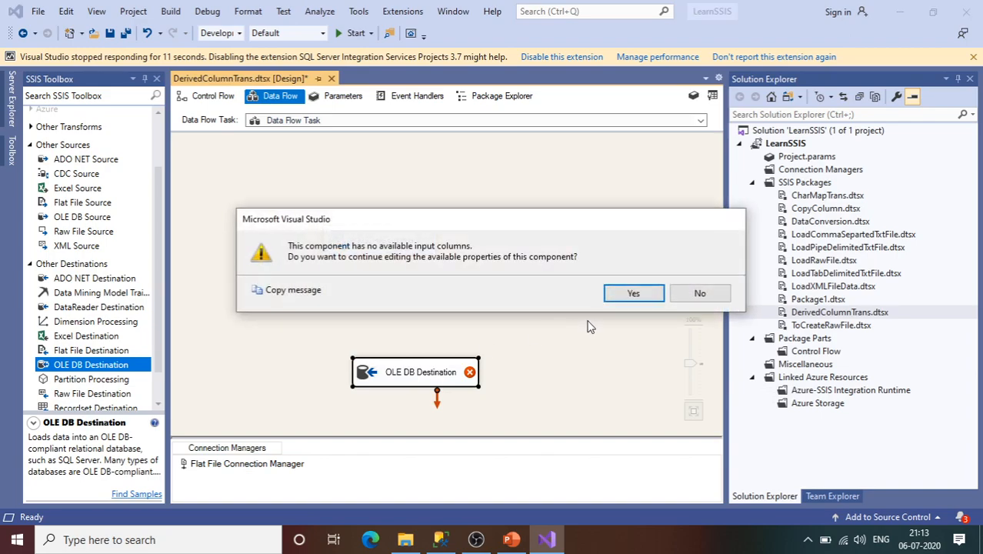
{"action": "left_click", "coordinate": [684, 302]}
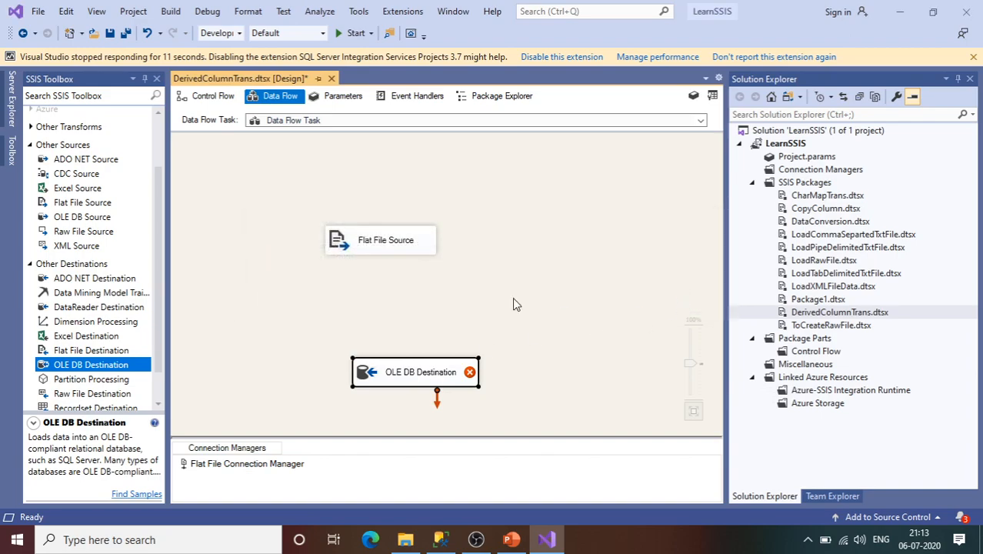
{"action": "left_click", "coordinate": [388, 245]}
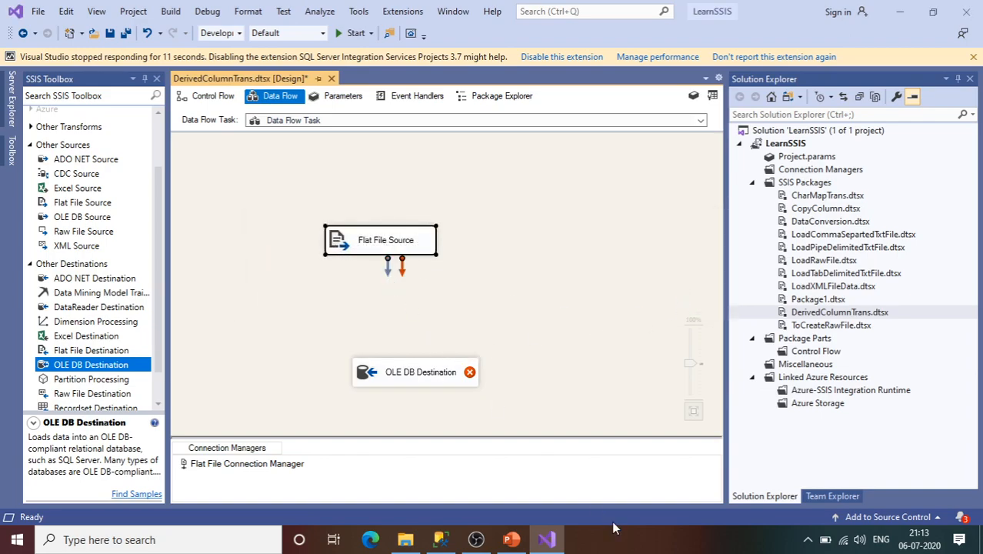
{"action": "left_click", "coordinate": [807, 541]}
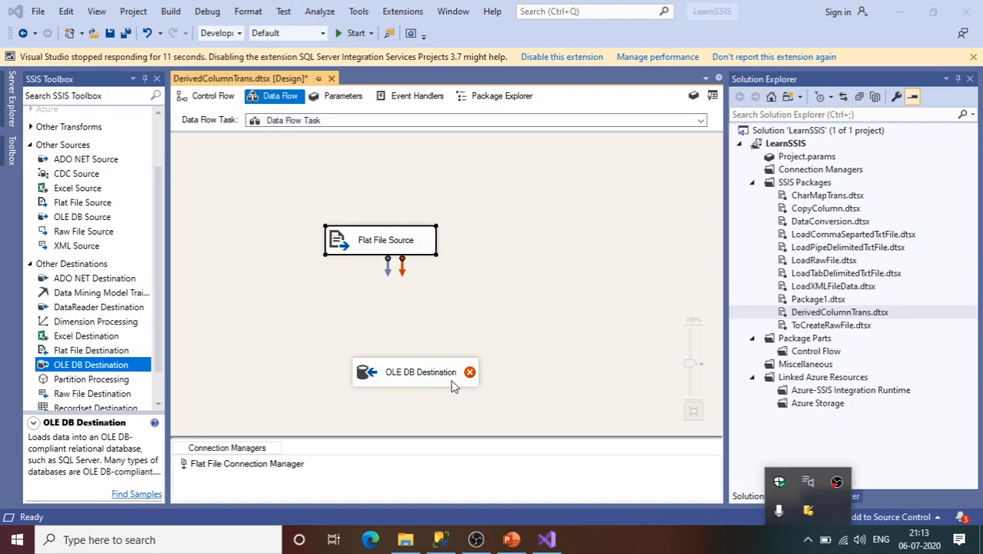
{"action": "left_click", "coordinate": [427, 382]}
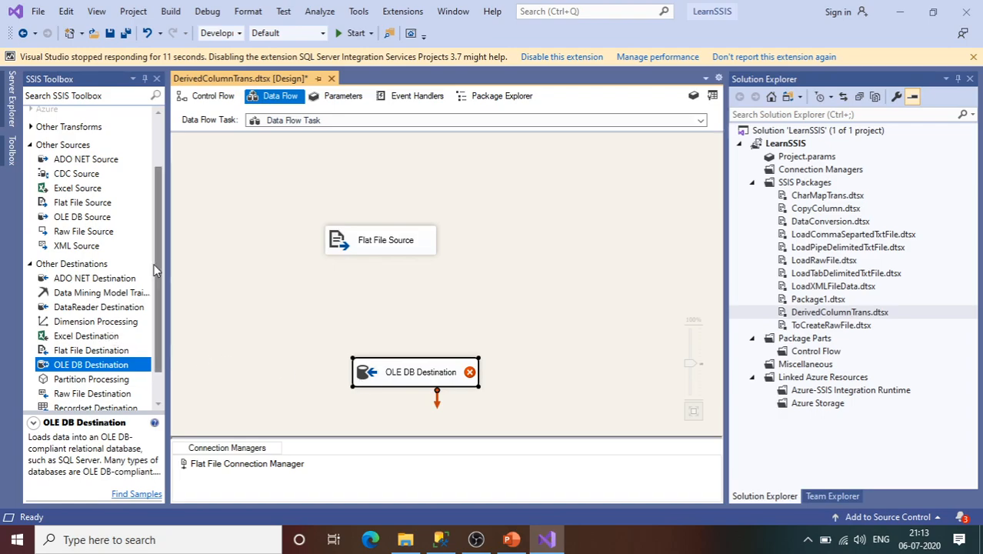
Step: Add a Derived Column transformation between the Flat File Source and the OLE DB Destination
{"action": "left_click_drag", "start_coordinate": [156, 267], "coordinate": [152, 239]}
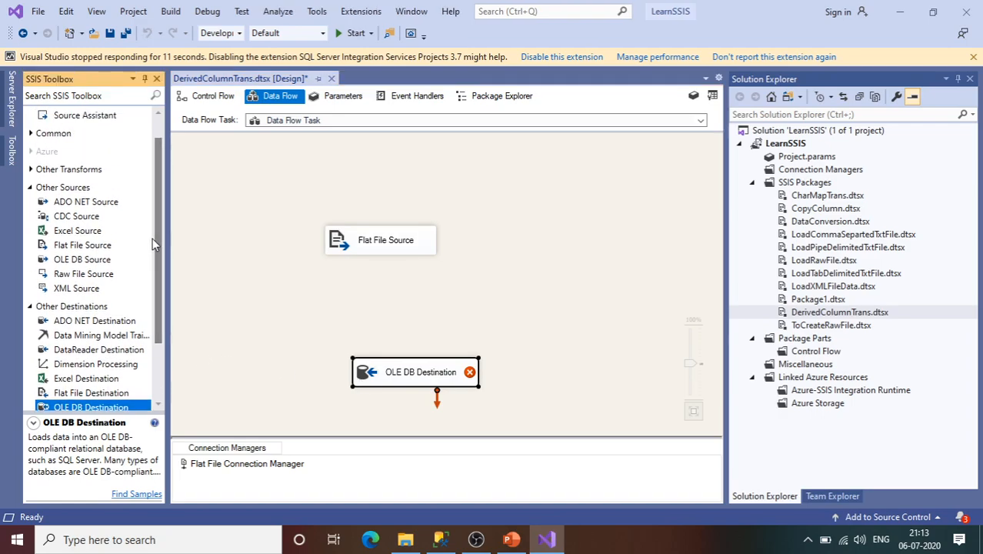
{"action": "left_click", "coordinate": [30, 188]}
{"action": "left_click", "coordinate": [31, 155]}
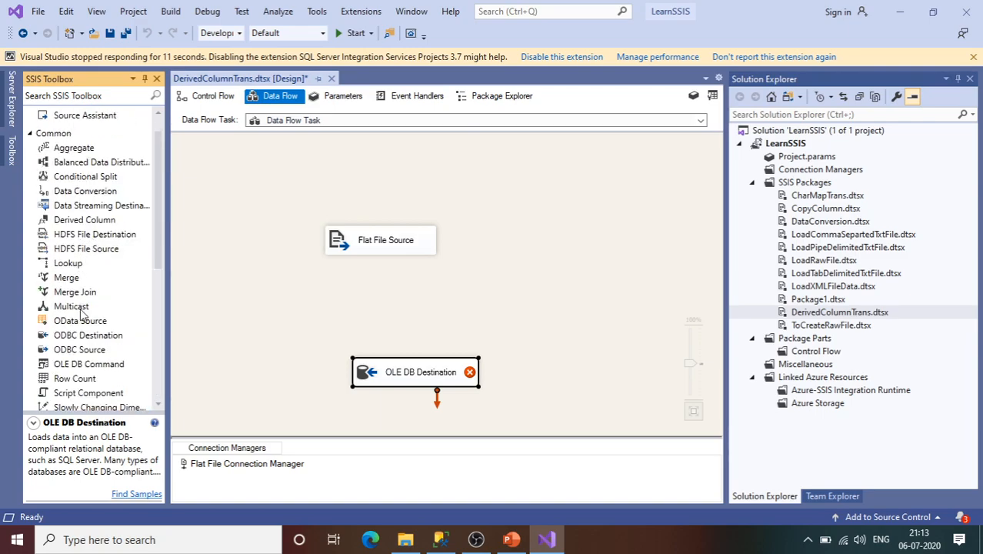
{"action": "left_click", "coordinate": [31, 133]}
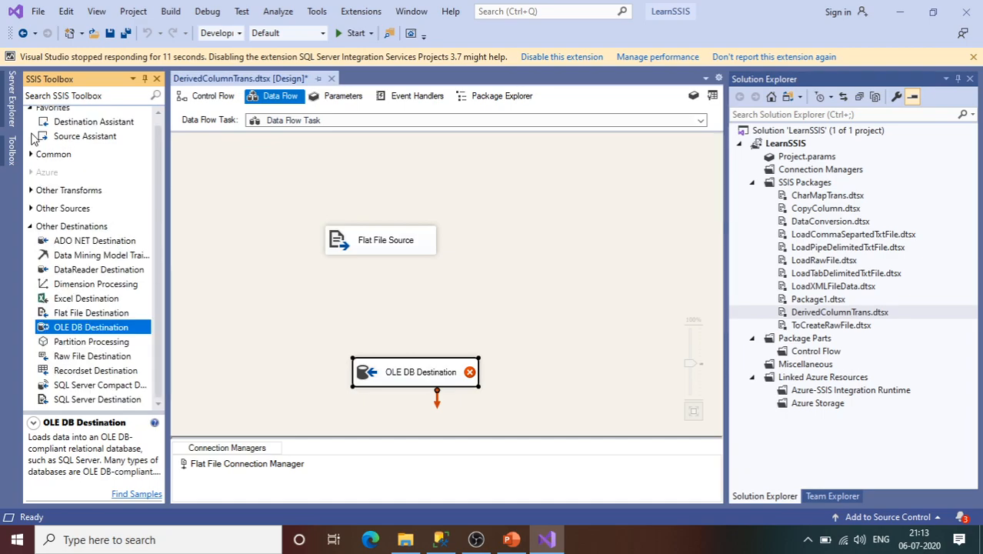
{"action": "left_click", "coordinate": [32, 192]}
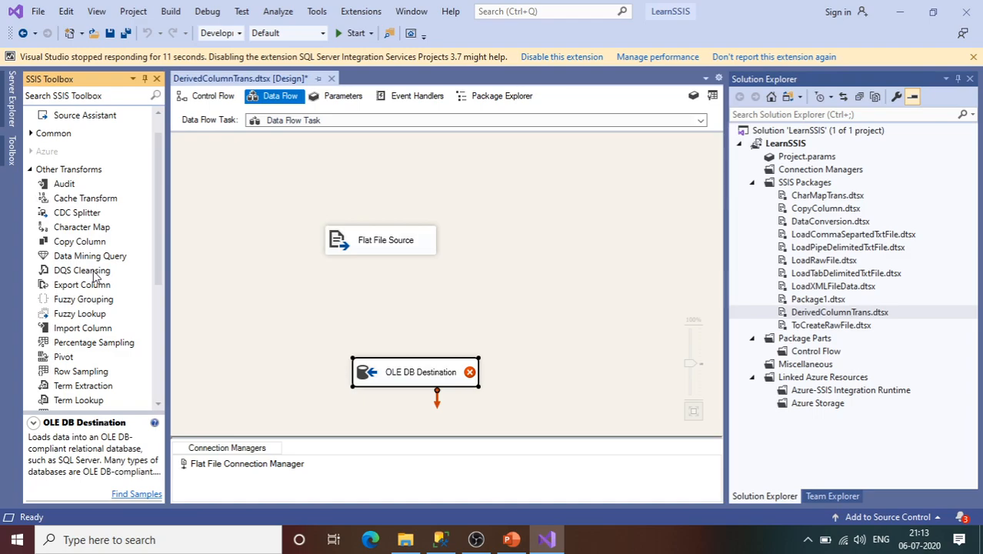
{"action": "key", "text": "ctrl+0"}
{"action": "left_click", "coordinate": [810, 541]}
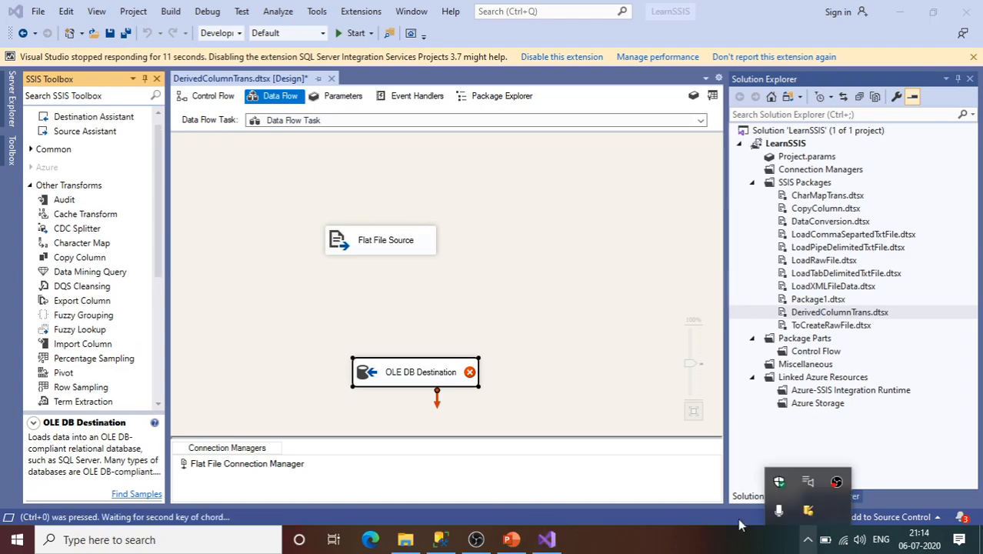
{"action": "left_click", "coordinate": [31, 148]}
{"action": "left_click_drag", "start_coordinate": [83, 235], "coordinate": [373, 293]}
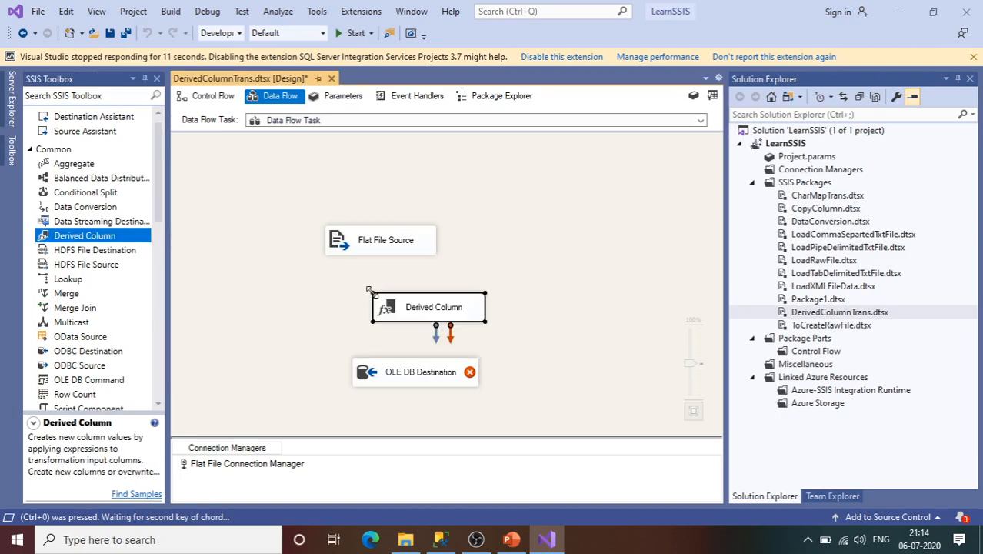
Step: Move the Flat File Source above the Derived Column, then link source, Derived Column and OLE DB Destination in sequence
{"action": "left_click", "coordinate": [386, 248]}
{"action": "left_click_drag", "start_coordinate": [387, 247], "coordinate": [429, 243]}
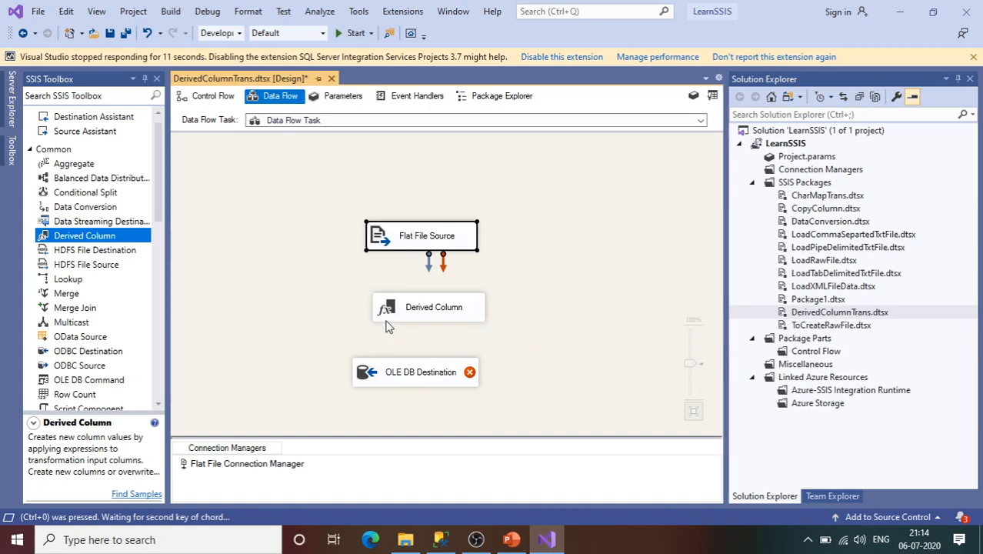
{"action": "left_click_drag", "start_coordinate": [429, 265], "coordinate": [436, 307]}
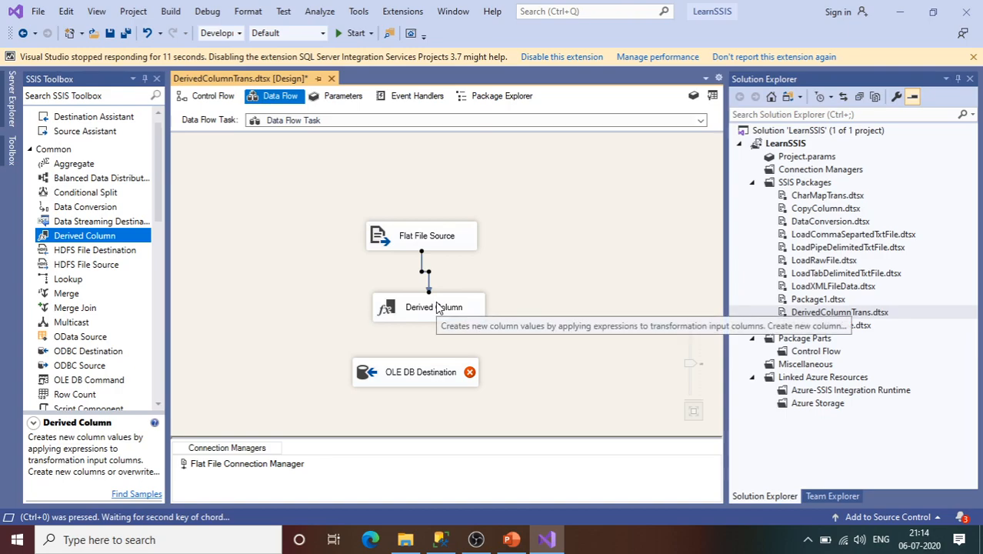
{"action": "left_click", "coordinate": [433, 311]}
{"action": "left_click_drag", "start_coordinate": [438, 338], "coordinate": [442, 385]}
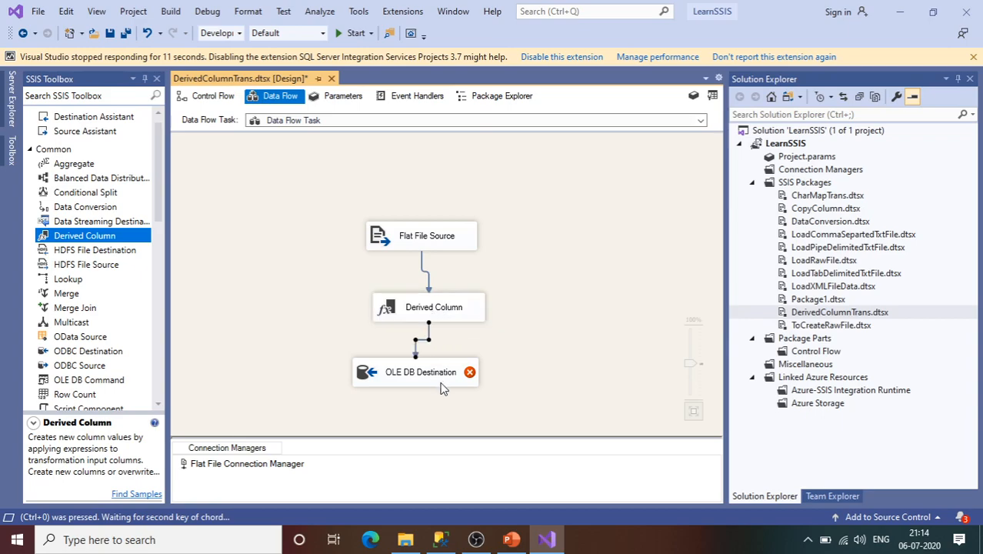
Step: Open the Derived Column transformation for editing and expand its list of input columns
{"action": "left_click", "coordinate": [808, 540]}
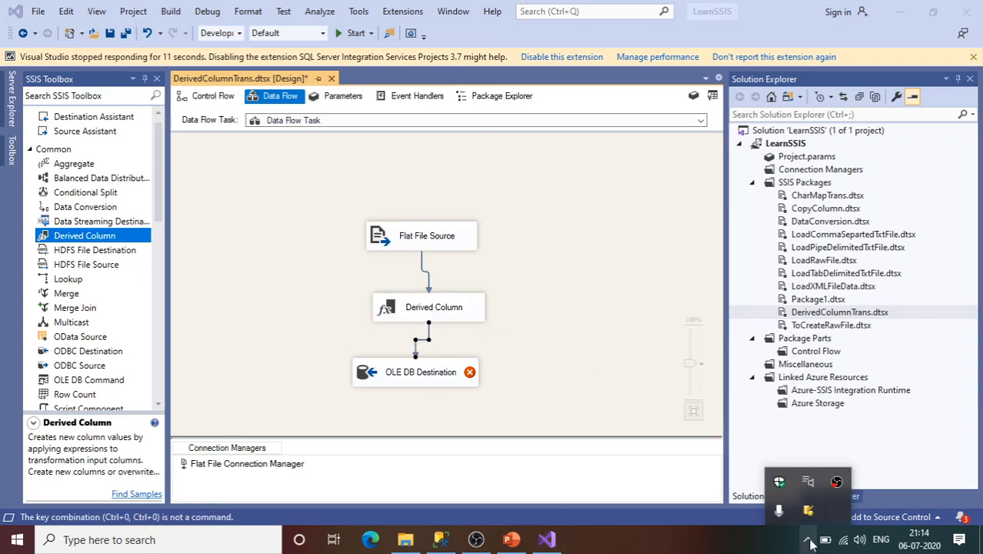
{"action": "left_click", "coordinate": [439, 308]}
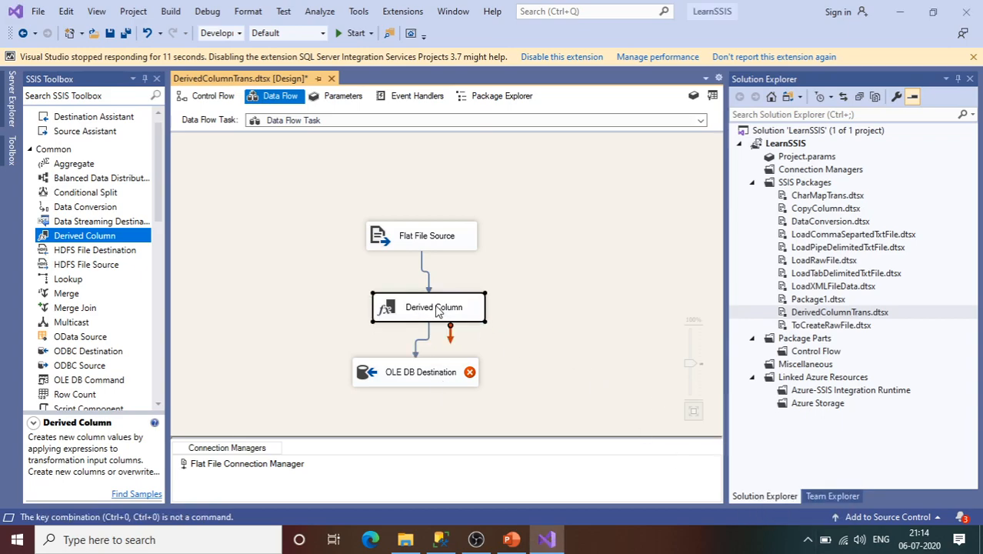
{"action": "double_click", "coordinate": [417, 305]}
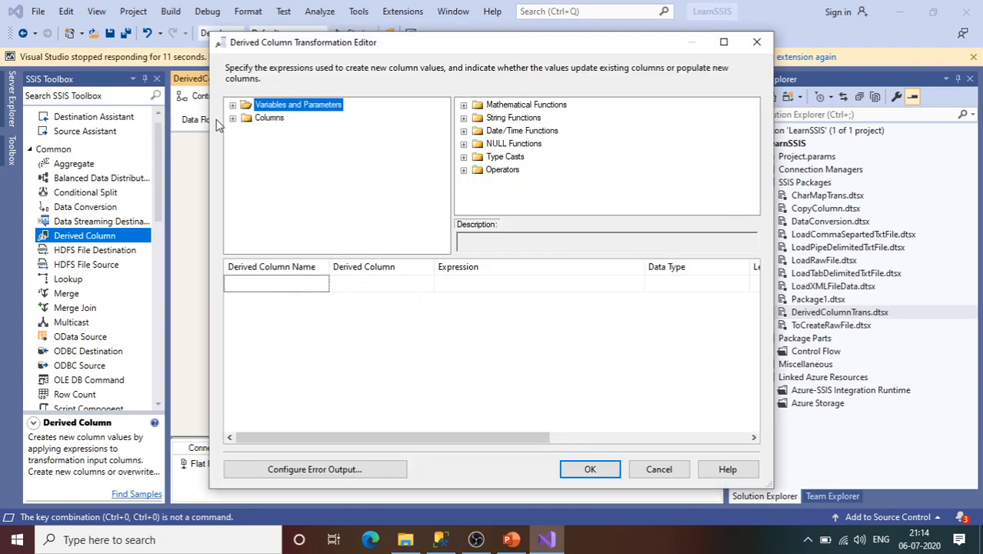
{"action": "left_click", "coordinate": [232, 118]}
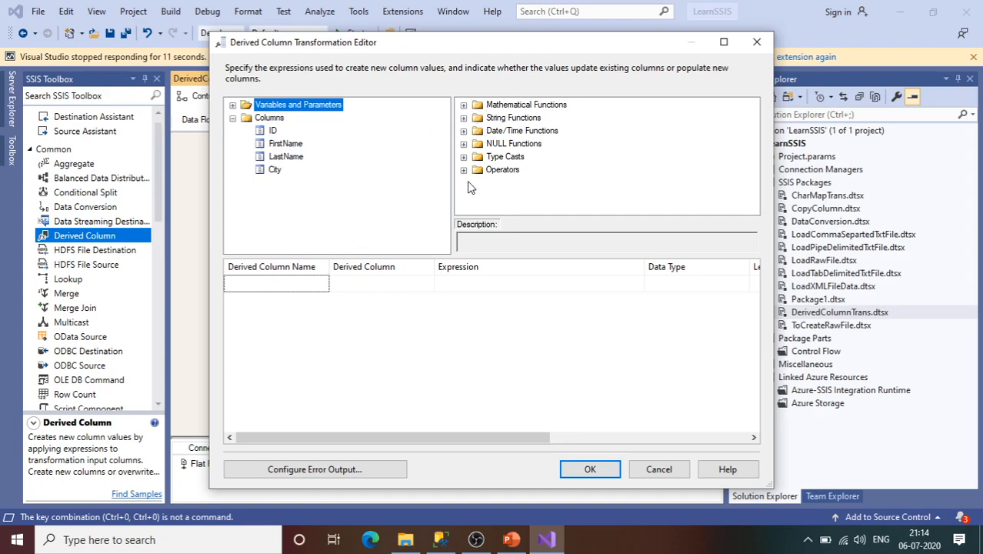
Step: Examine the mathematical functions available for derived column expressions, including the descriptions of ABS, CEILING, FLOOR and LOG
{"action": "left_click", "coordinate": [468, 107]}
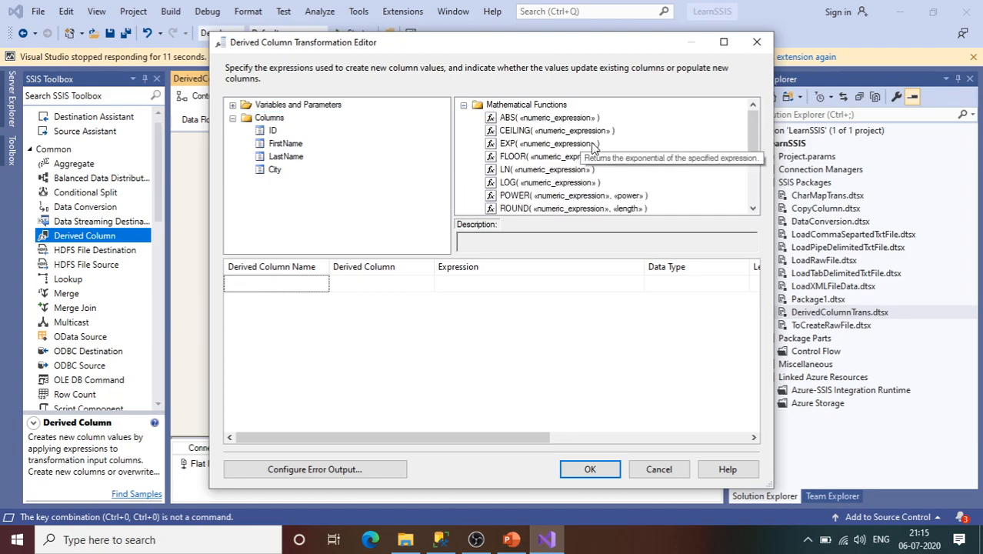
{"action": "left_click", "coordinate": [808, 539]}
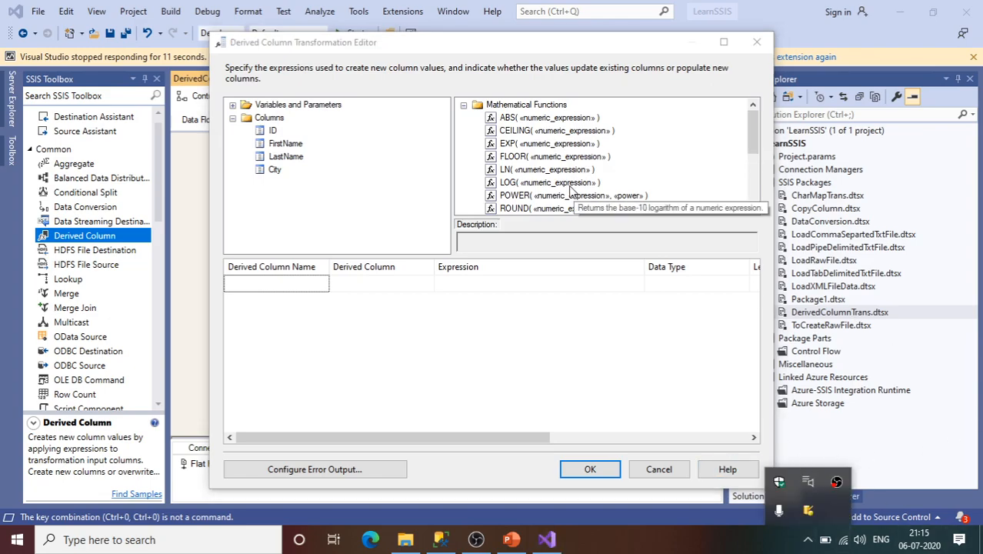
{"action": "left_click", "coordinate": [508, 119]}
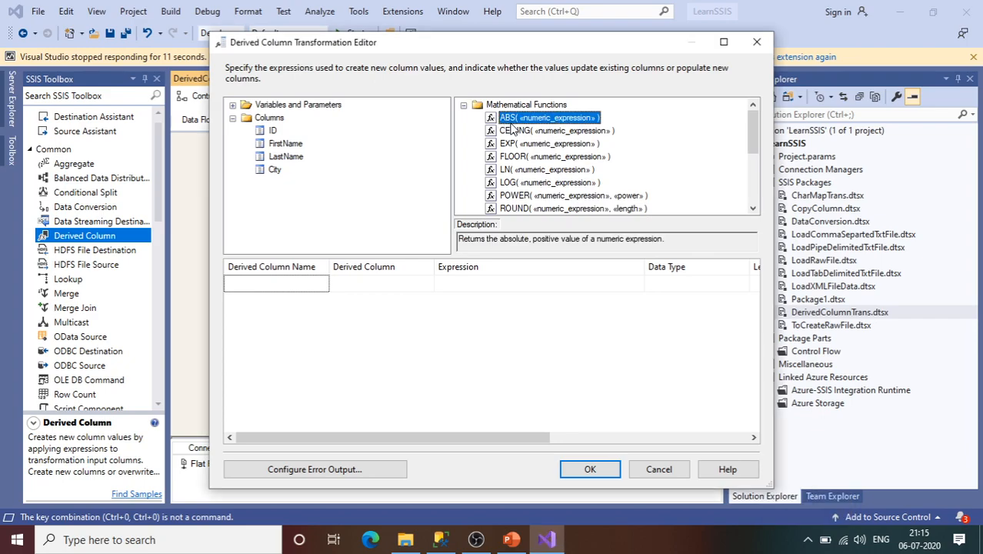
{"action": "left_click", "coordinate": [513, 131]}
{"action": "left_click", "coordinate": [518, 157]}
{"action": "left_click", "coordinate": [511, 183]}
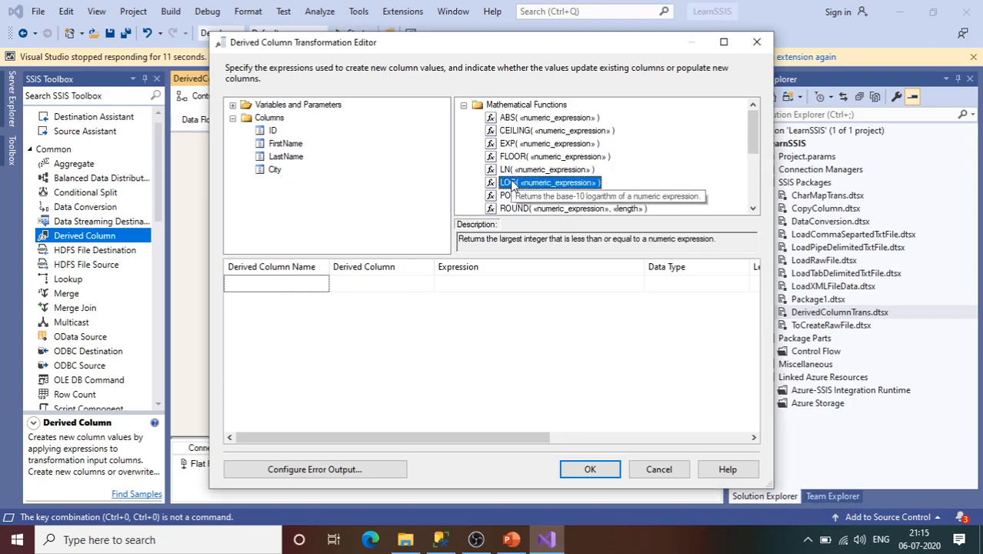
{"action": "left_click", "coordinate": [753, 209]}
{"action": "left_click", "coordinate": [753, 208]}
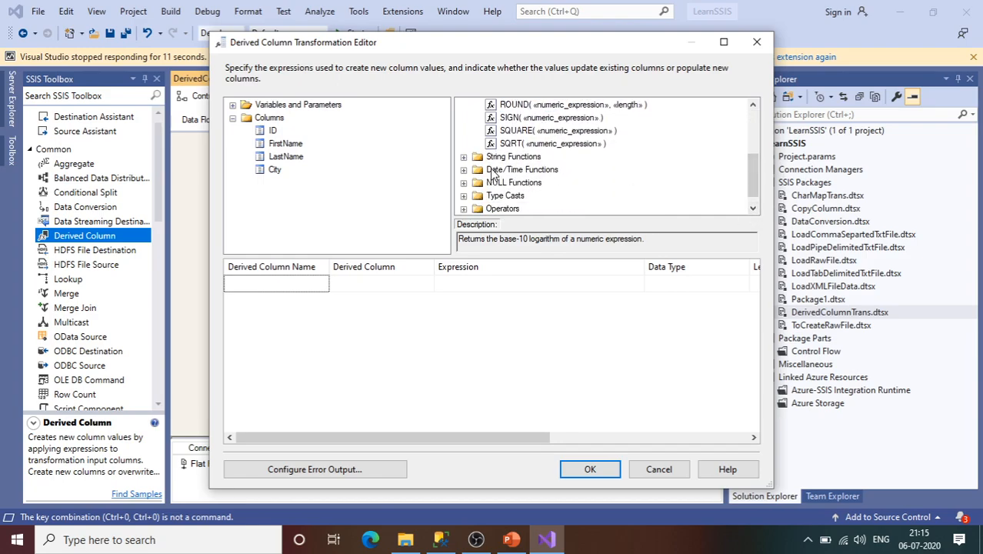
{"action": "left_click", "coordinate": [753, 137]}
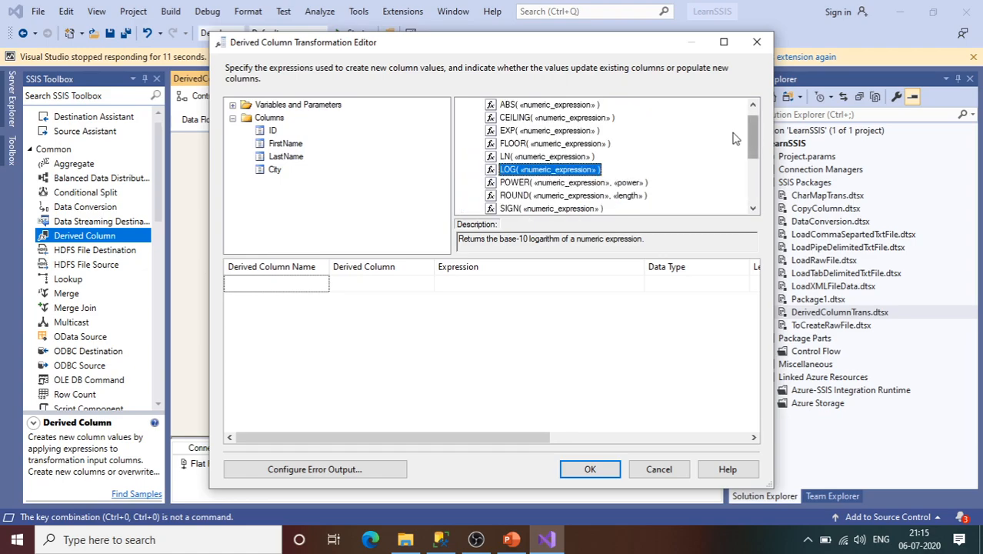
{"action": "left_click", "coordinate": [752, 105]}
{"action": "left_click", "coordinate": [463, 104]}
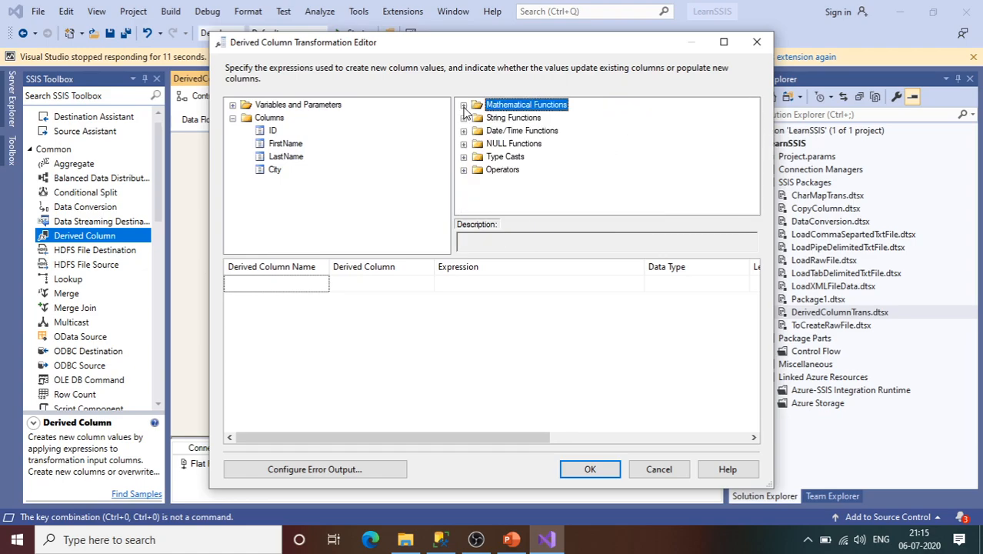
Step: Examine the string functions available for expressions, including the descriptions of FINDSTRING, HEX, LEN and LOWER
{"action": "left_click", "coordinate": [463, 118]}
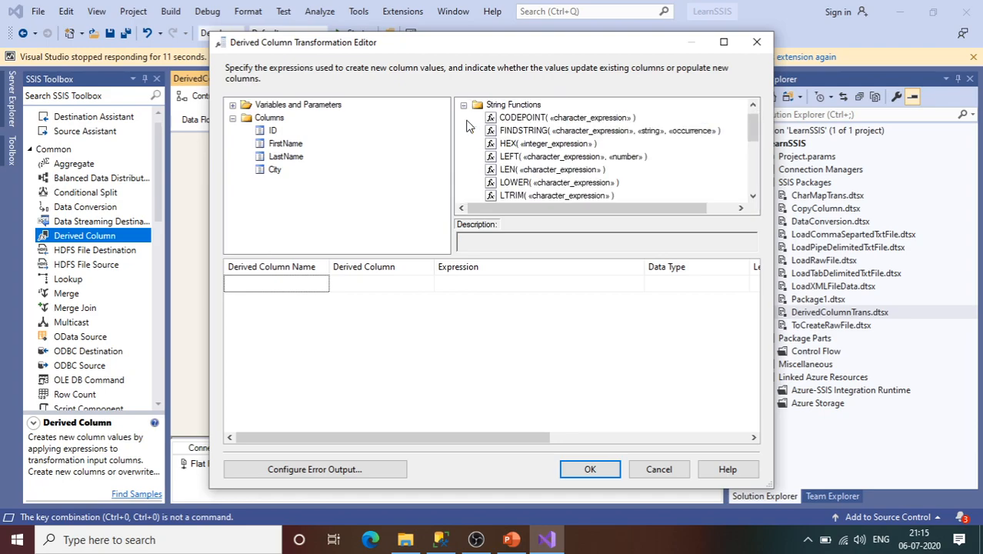
{"action": "left_click", "coordinate": [517, 133]}
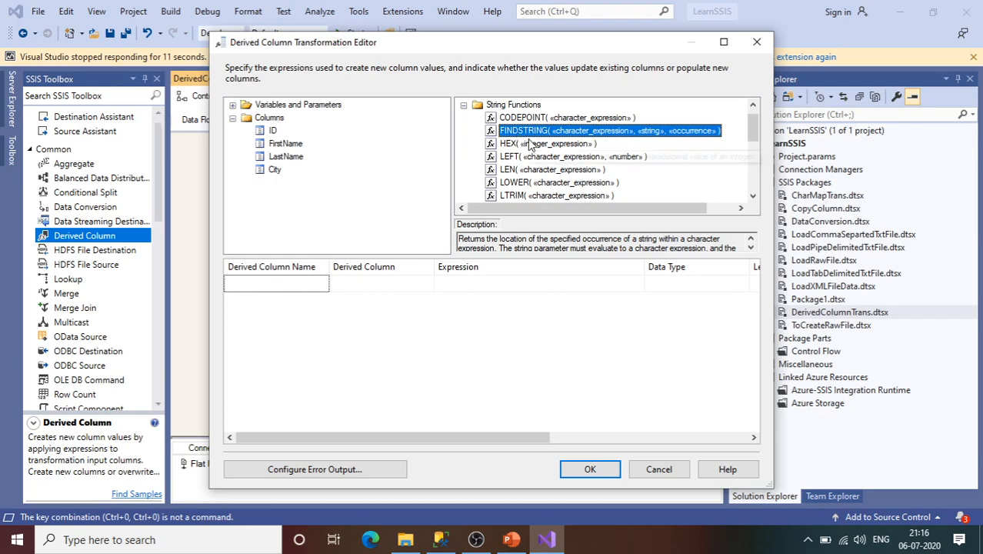
{"action": "left_click", "coordinate": [509, 148]}
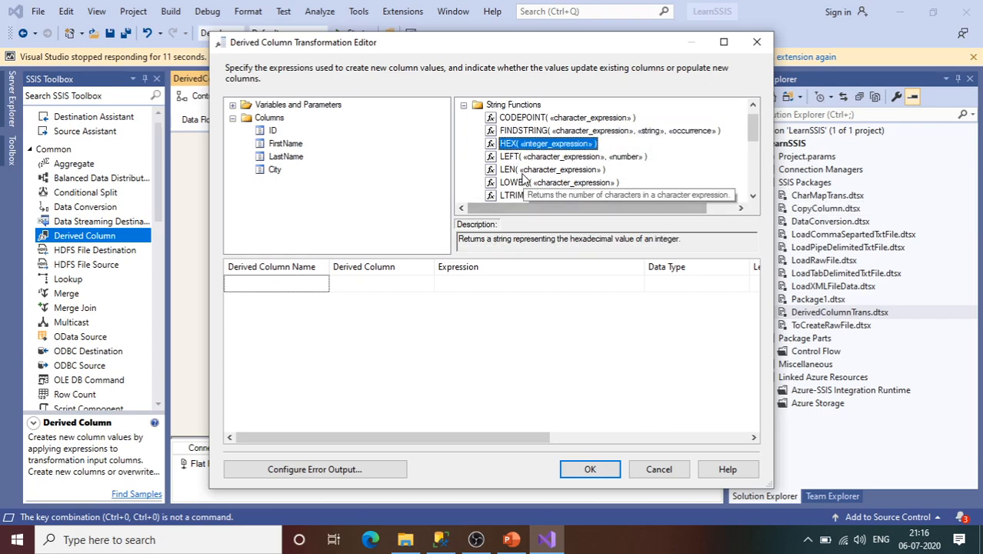
{"action": "left_click", "coordinate": [520, 171]}
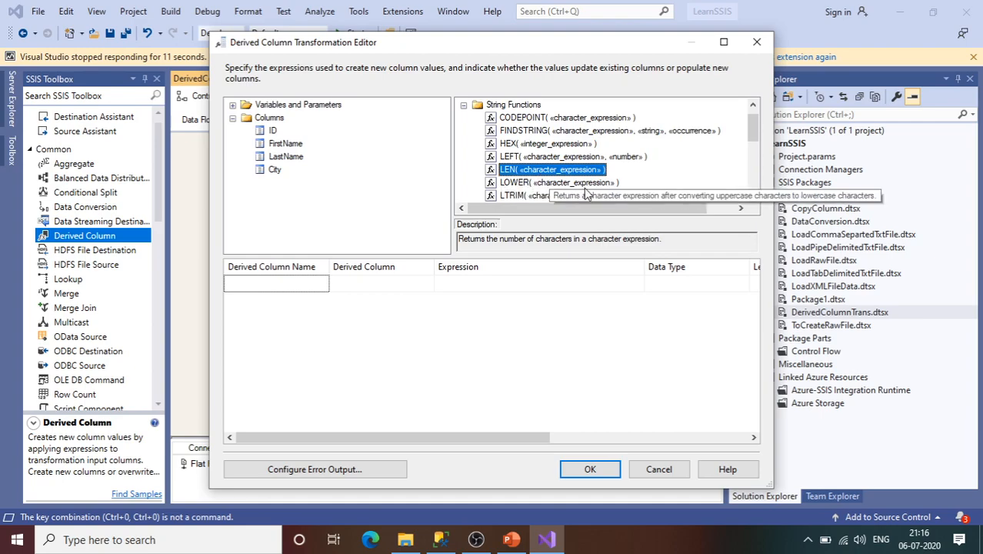
{"action": "left_click", "coordinate": [520, 185]}
{"action": "left_click", "coordinate": [753, 197]}
{"action": "scroll", "coordinate": [752, 198], "scroll_direction": "down", "scroll_amount": 7}
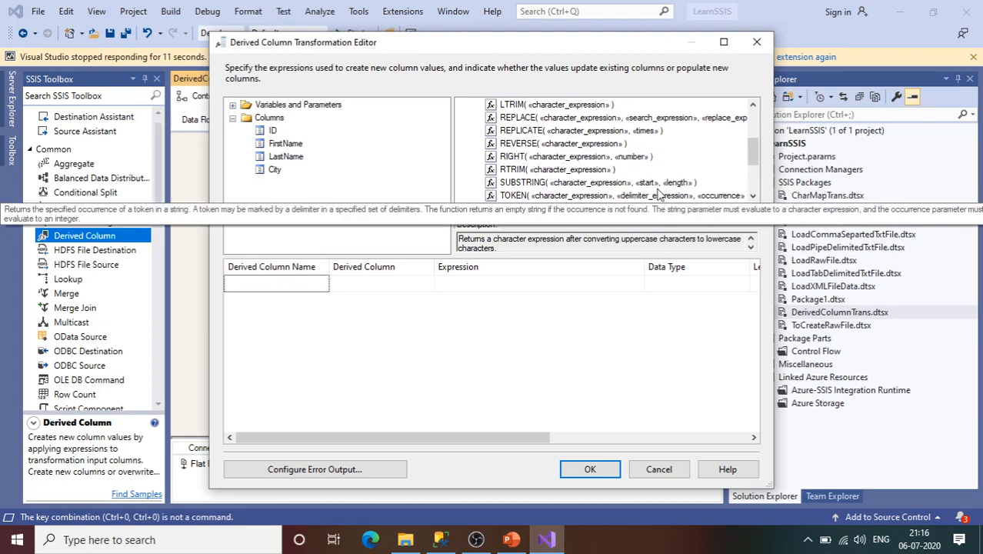
{"action": "scroll", "coordinate": [753, 197], "scroll_direction": "down", "scroll_amount": 3}
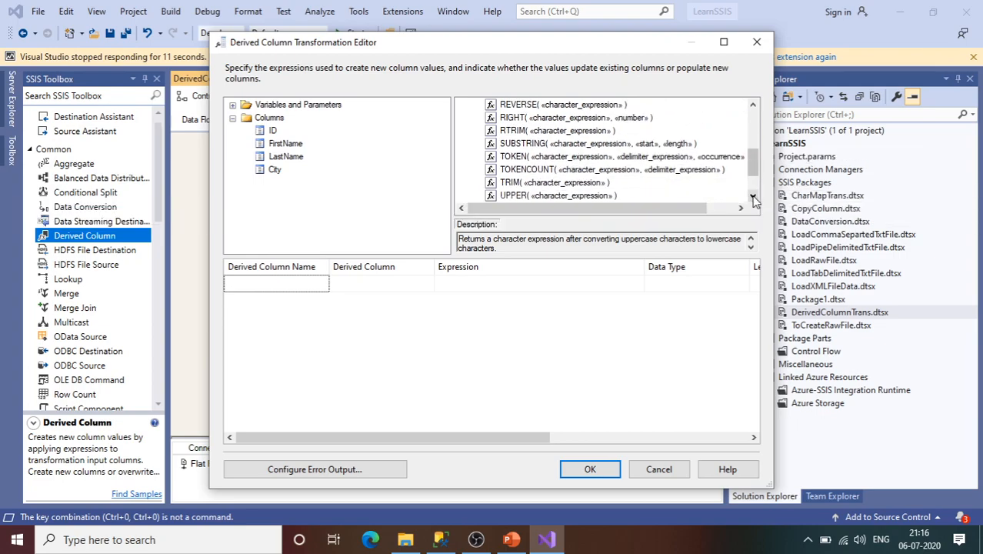
{"action": "left_click", "coordinate": [753, 197]}
{"action": "left_click", "coordinate": [753, 197]}
{"action": "left_click", "coordinate": [753, 197]}
{"action": "left_click", "coordinate": [753, 197]}
{"action": "scroll", "coordinate": [753, 106], "scroll_direction": "up", "scroll_amount": 7}
{"action": "scroll", "coordinate": [753, 114], "scroll_direction": "up", "scroll_amount": 3}
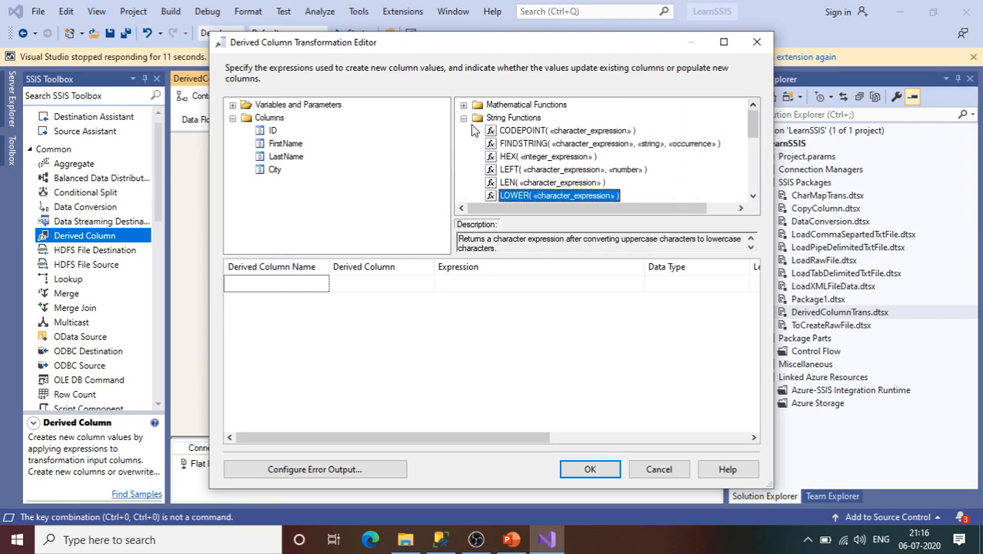
{"action": "left_click", "coordinate": [463, 119]}
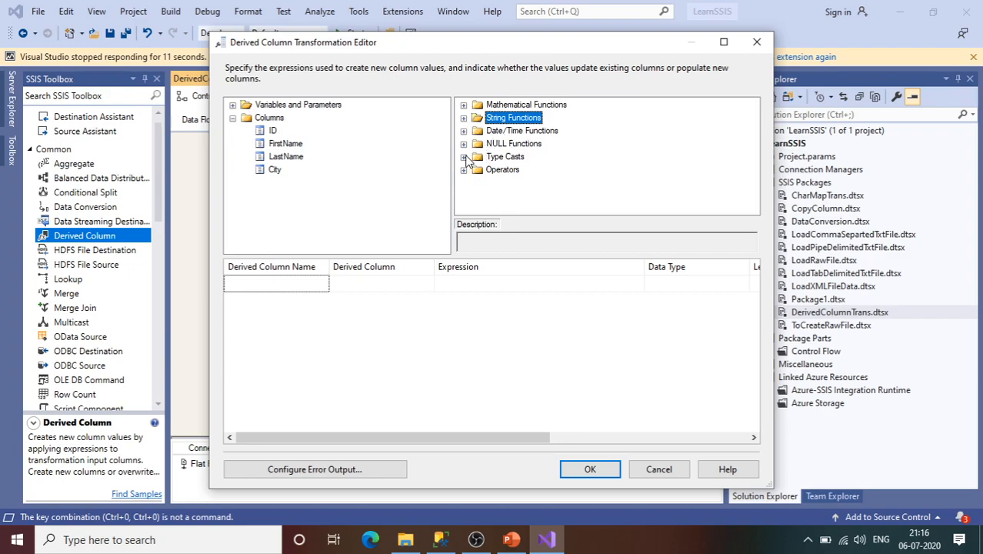
Step: Review the available type casts and operators, and read the description of the Concatenate operator
{"action": "left_click", "coordinate": [464, 157]}
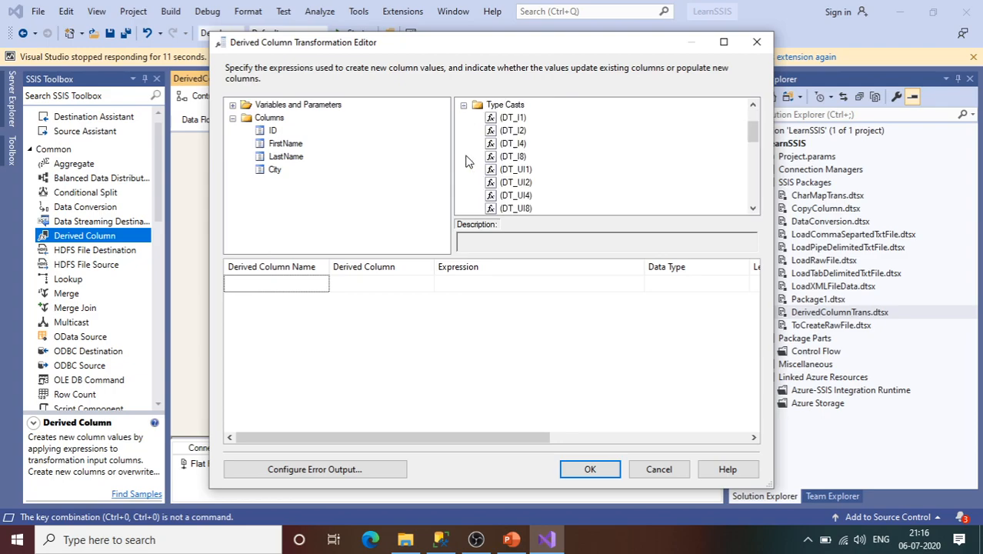
{"action": "left_click", "coordinate": [464, 105]}
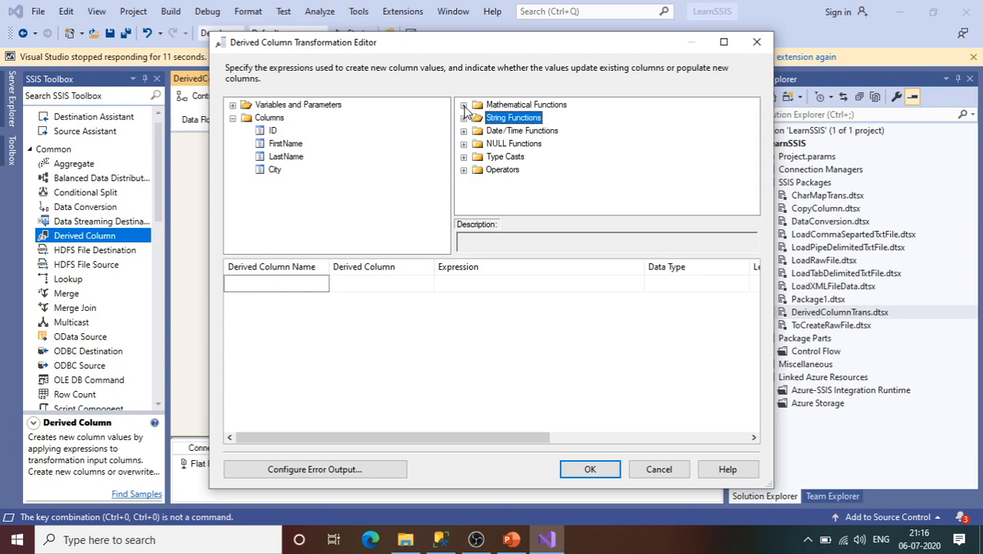
{"action": "left_click", "coordinate": [463, 170]}
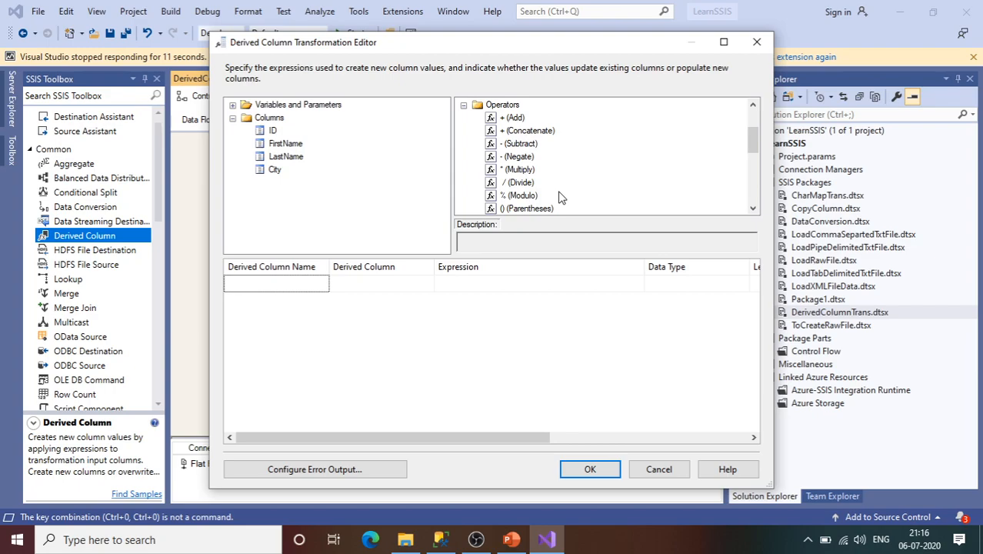
{"action": "left_click", "coordinate": [523, 131]}
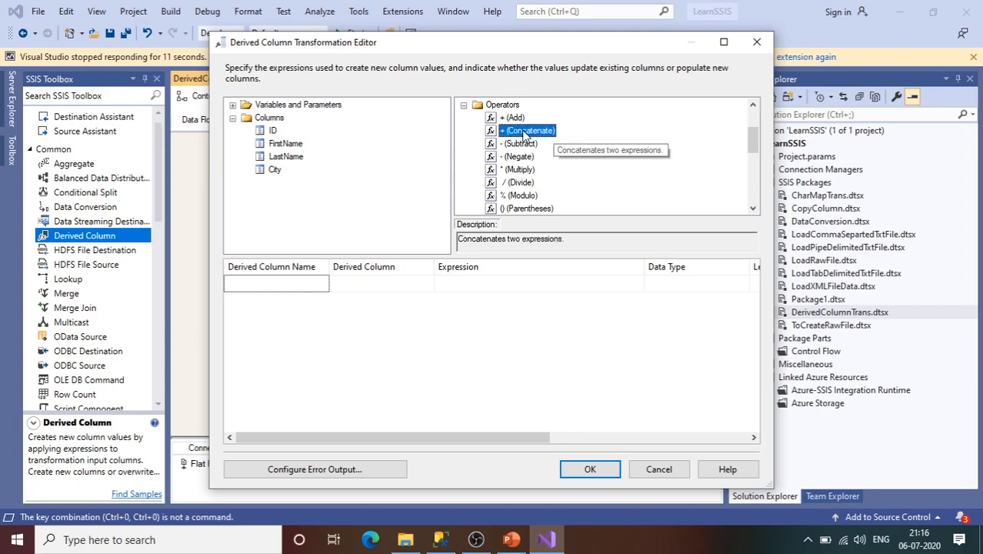
Step: Start a new derived column named FullName in the transformation
{"action": "left_click", "coordinate": [285, 144]}
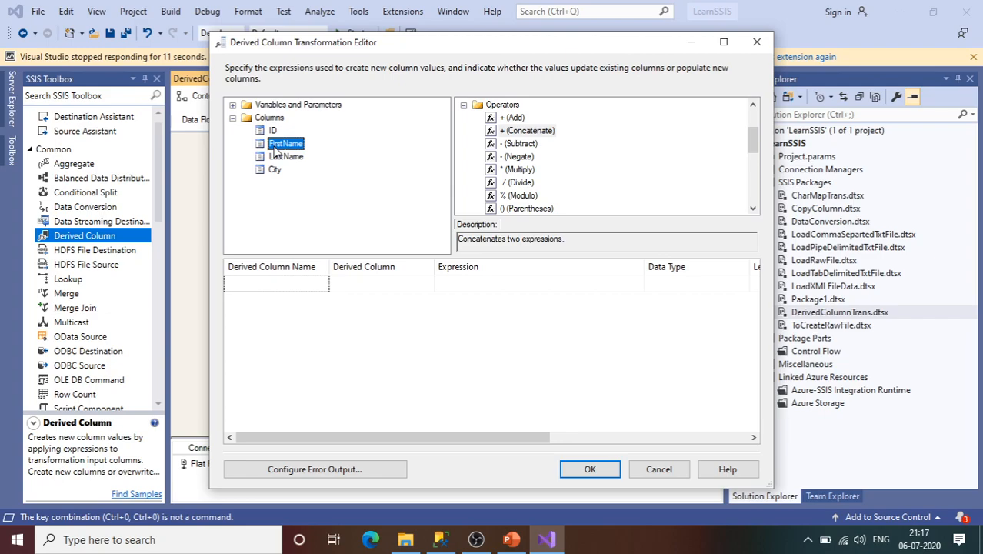
{"action": "left_click", "coordinate": [300, 285]}
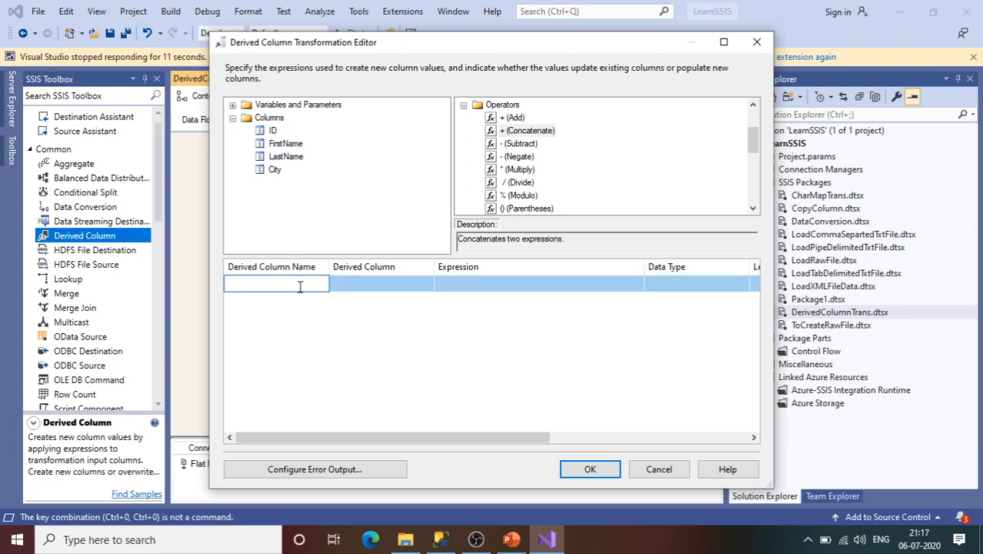
{"action": "type", "text": "FullName"}
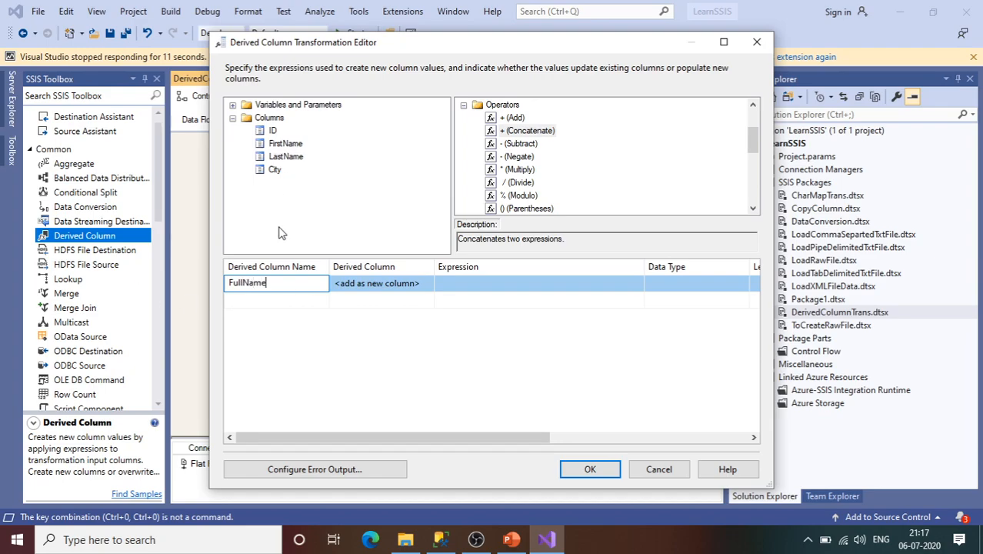
Step: Set the FullName derived column to be added as a new column
{"action": "left_click", "coordinate": [377, 284]}
{"action": "left_click", "coordinate": [376, 286]}
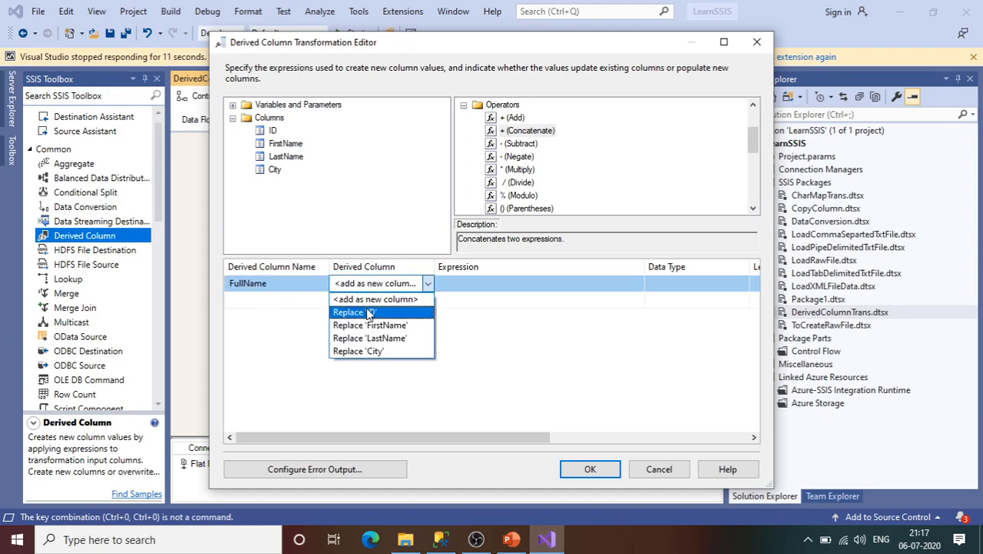
{"action": "left_click", "coordinate": [381, 300]}
Step: Build the FullName expression as [FirstName] + [LastName], using the two input columns and the Concatenate operator
{"action": "left_click", "coordinate": [461, 291]}
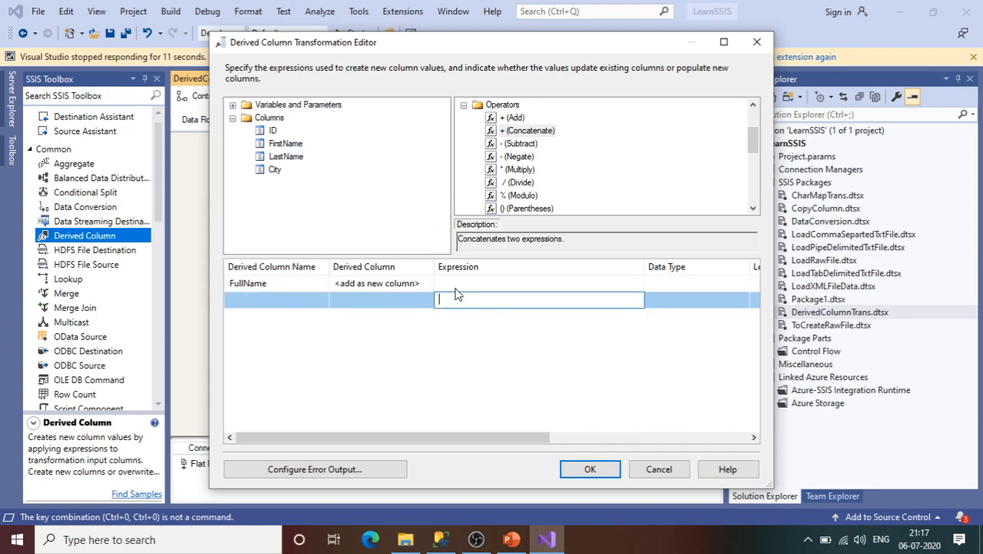
{"action": "left_click", "coordinate": [453, 286]}
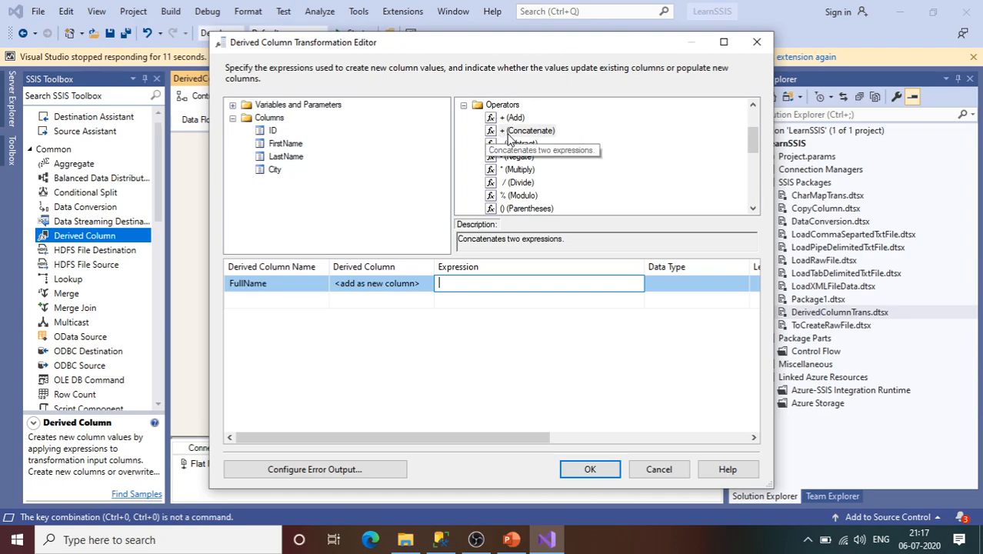
{"action": "left_click", "coordinate": [284, 144]}
{"action": "left_click_drag", "start_coordinate": [284, 146], "coordinate": [443, 284]}
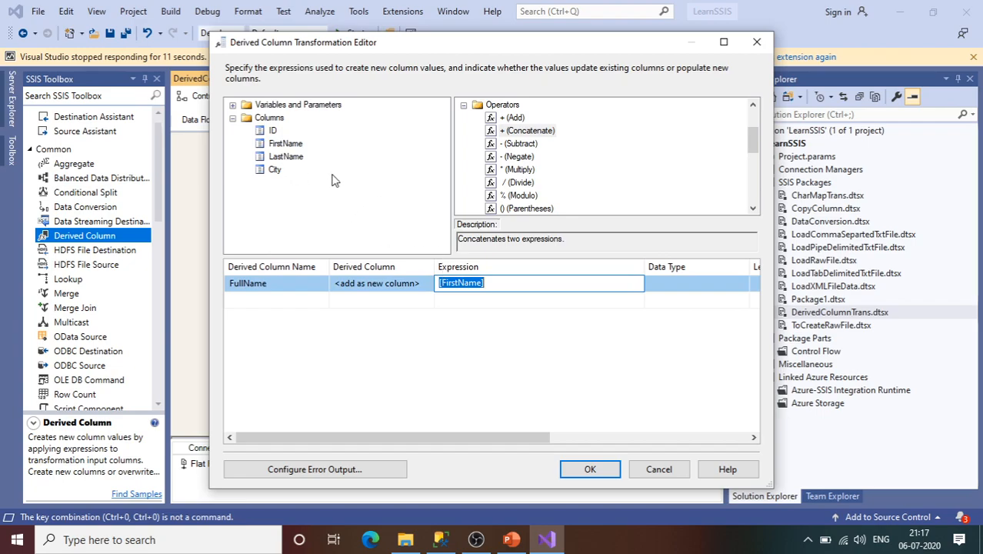
{"action": "left_click_drag", "start_coordinate": [523, 130], "coordinate": [501, 283]}
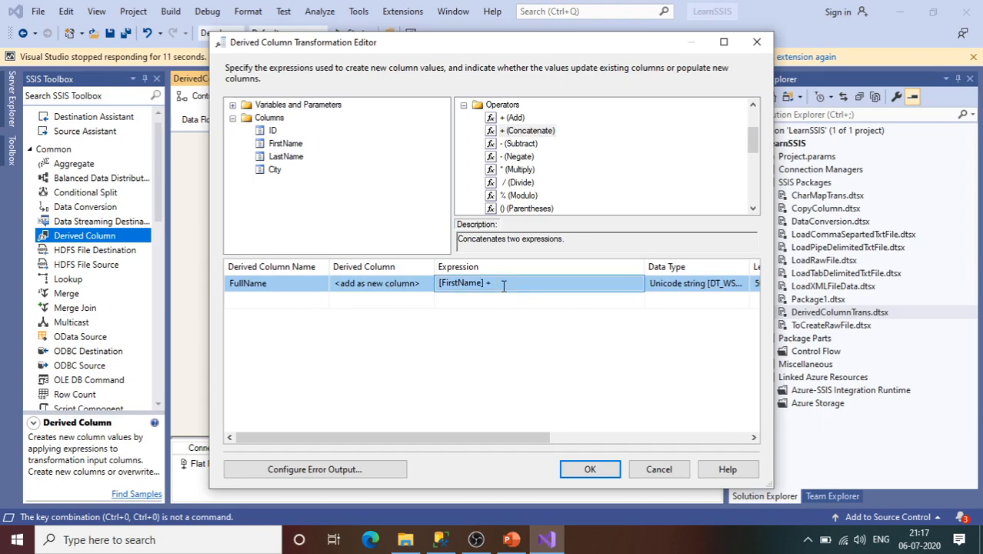
{"action": "left_click_drag", "start_coordinate": [285, 156], "coordinate": [507, 281]}
{"action": "left_click", "coordinate": [537, 352]}
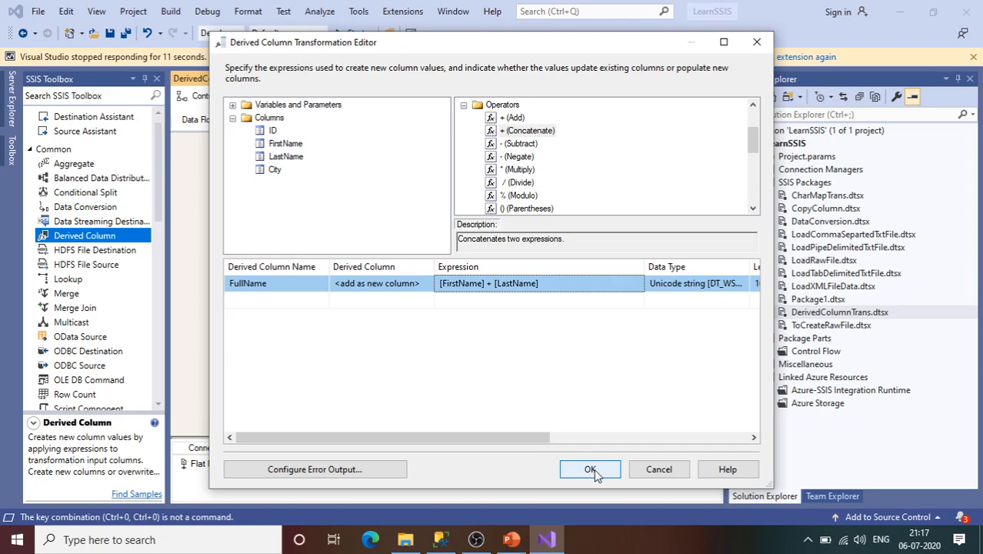
Step: Check the data type and length of FullName and accept the derived column transformation
{"action": "left_click_drag", "start_coordinate": [537, 437], "coordinate": [616, 437]}
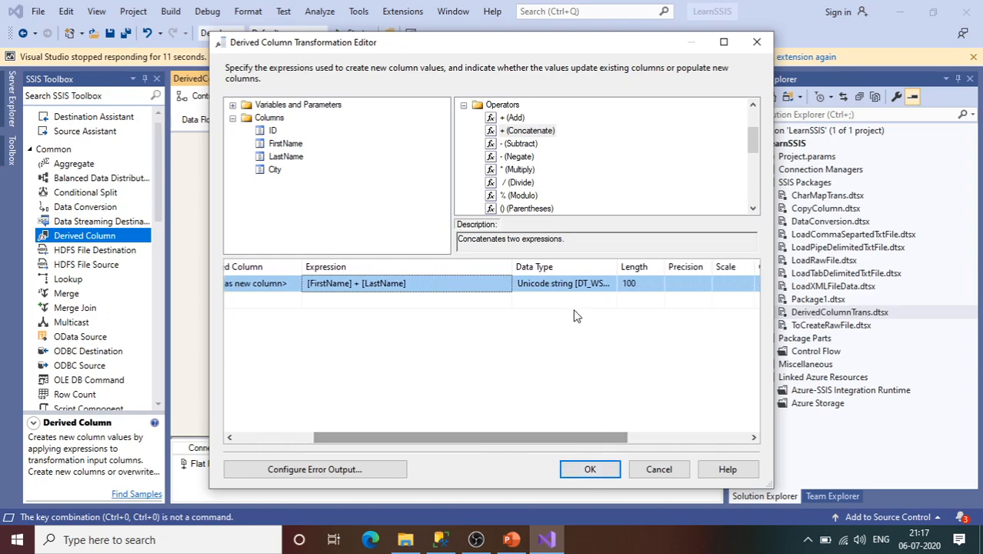
{"action": "left_click", "coordinate": [571, 289]}
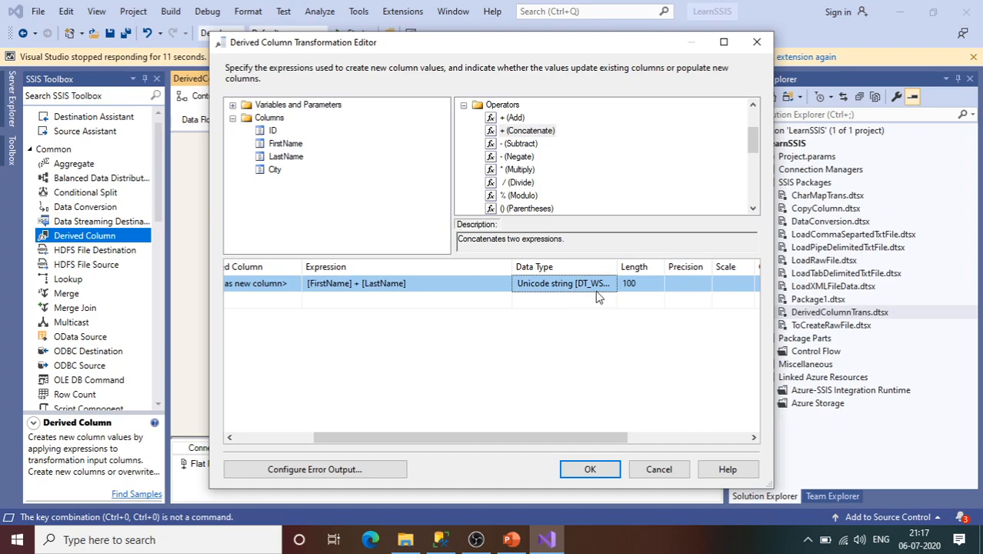
{"action": "left_click", "coordinate": [645, 286]}
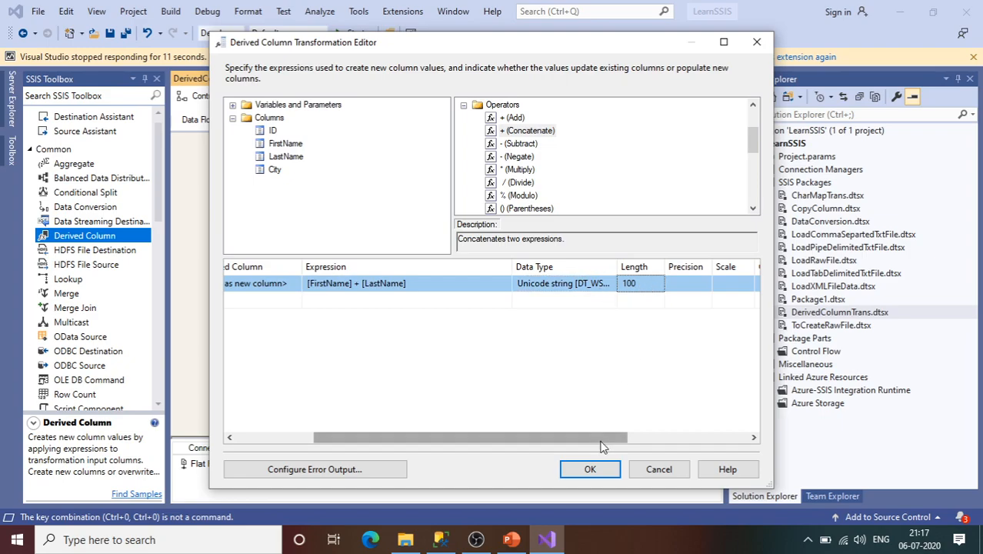
{"action": "left_click", "coordinate": [597, 474]}
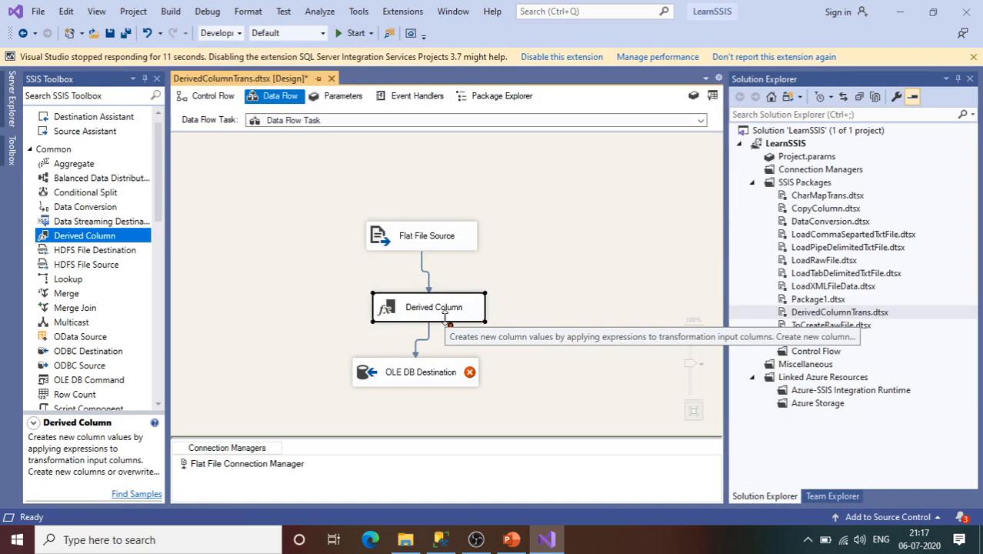
Step: For the OLE DB Destination, delete the saved AdventureWorks2017 data connection and start a new connection
{"action": "left_click", "coordinate": [433, 385]}
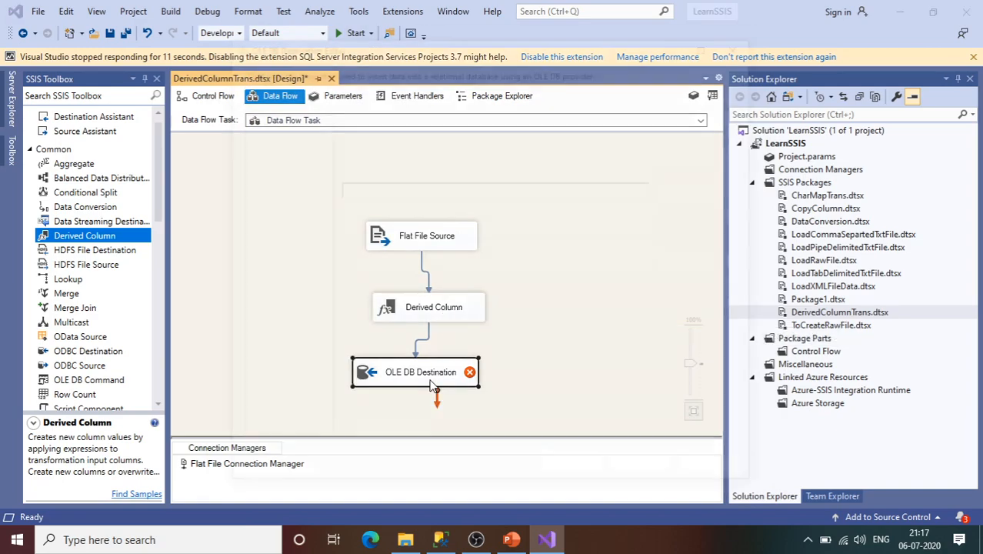
{"action": "double_click", "coordinate": [433, 385]}
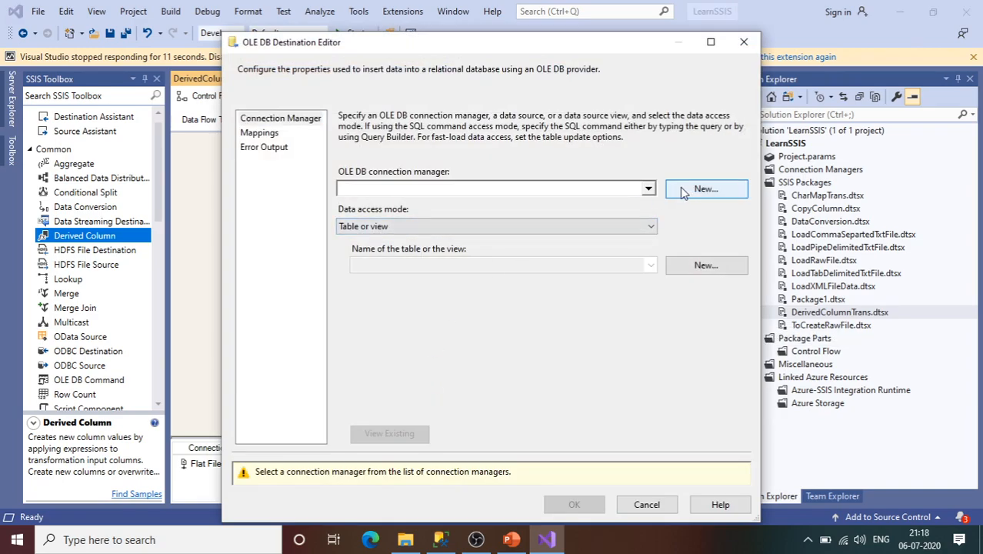
{"action": "left_click", "coordinate": [681, 191]}
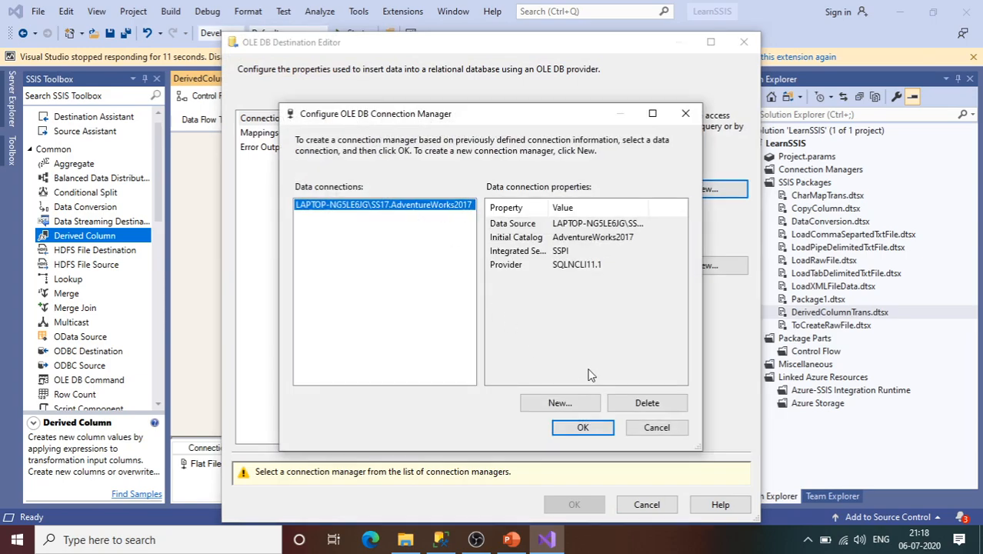
{"action": "left_click", "coordinate": [621, 401]}
{"action": "left_click", "coordinate": [548, 408]}
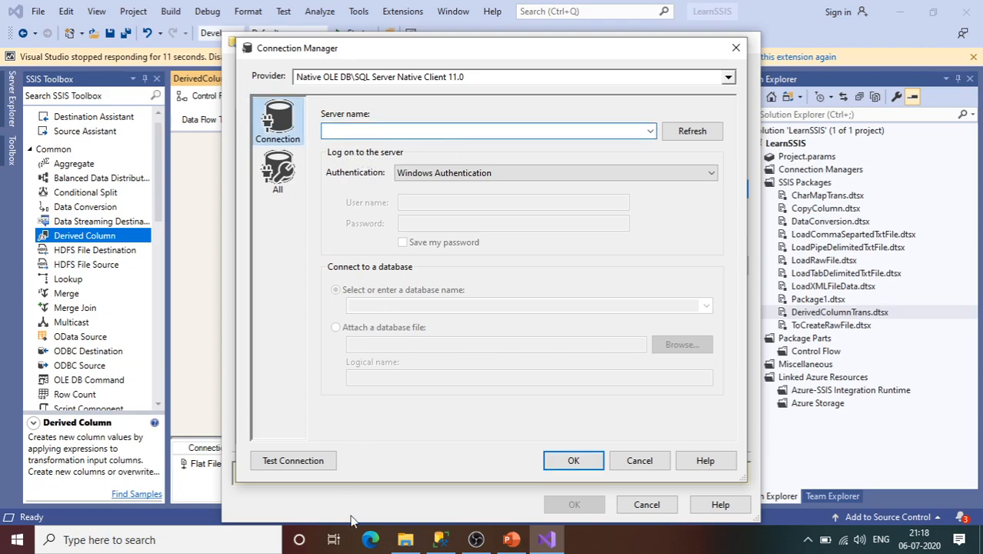
Step: Switch to SQL Server Management Studio and copy the server name from a new Database Engine connection prompt
{"action": "left_click", "coordinate": [440, 539]}
{"action": "left_click", "coordinate": [177, 131]}
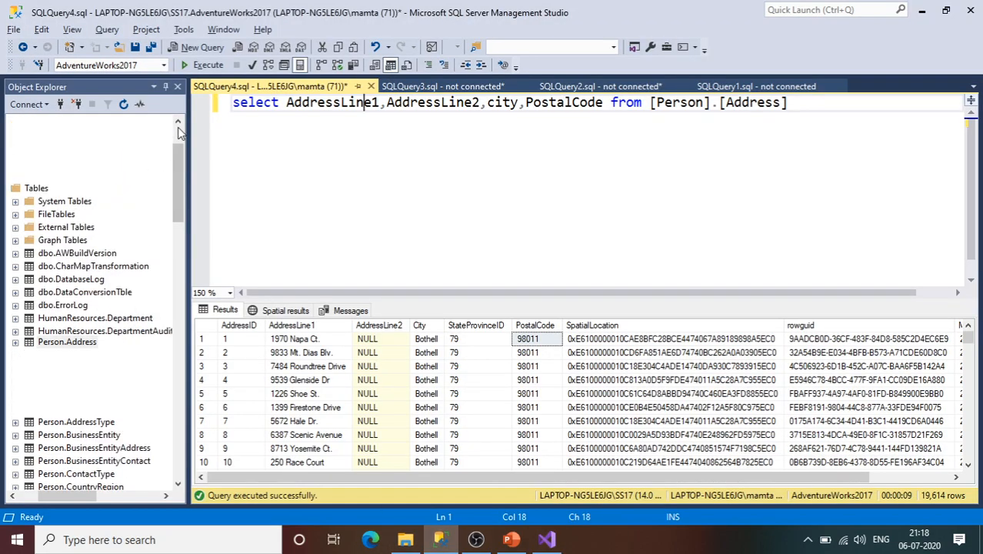
{"action": "left_click", "coordinate": [38, 105]}
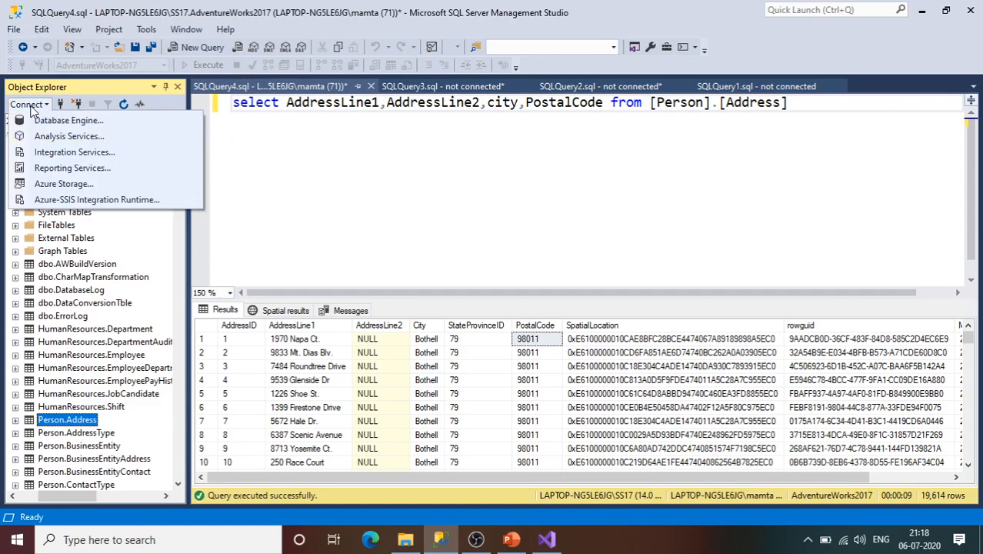
{"action": "left_click", "coordinate": [222, 166]}
{"action": "left_click", "coordinate": [226, 101]}
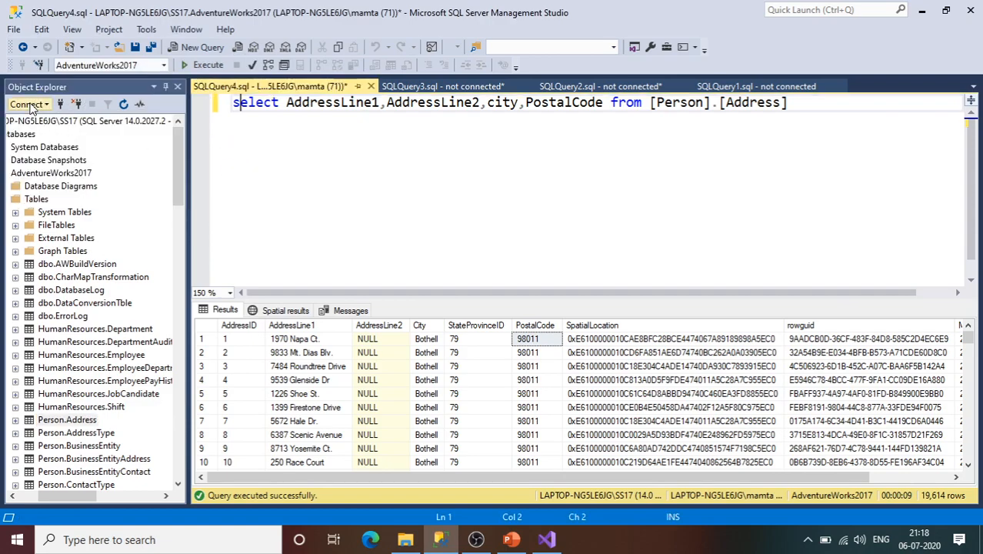
{"action": "left_click", "coordinate": [33, 106]}
{"action": "left_click", "coordinate": [51, 124]}
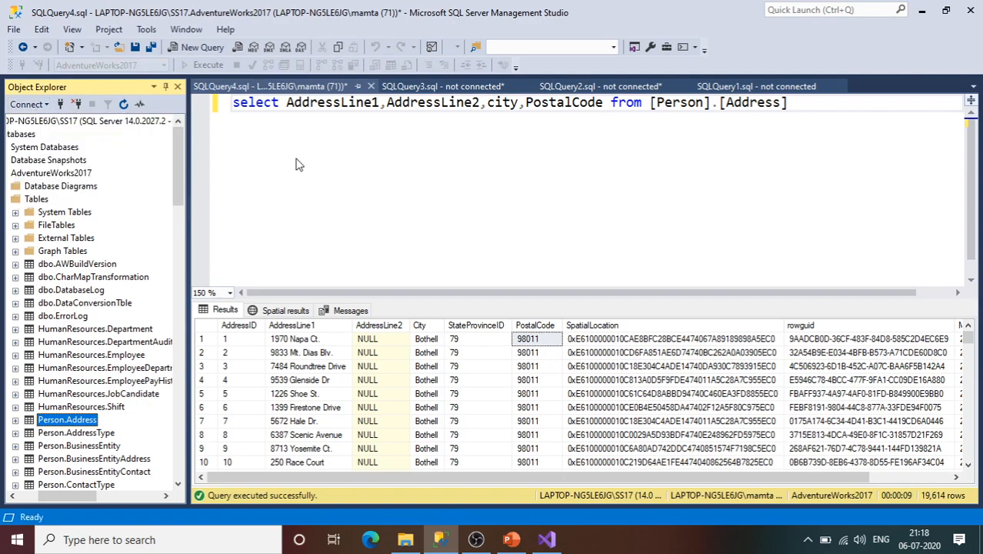
{"action": "left_click_drag", "start_coordinate": [541, 184], "coordinate": [440, 181]}
{"action": "key", "text": "ctrl+c"}
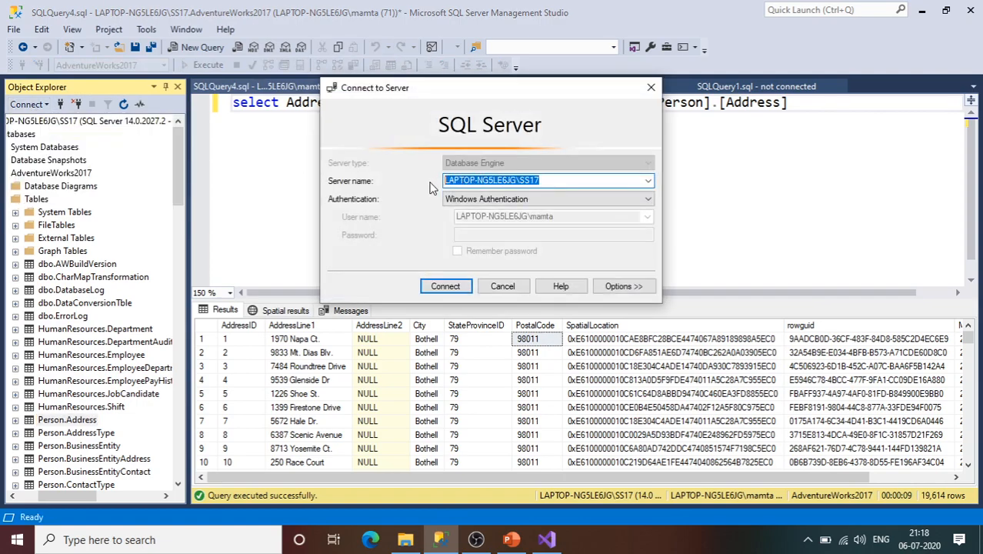
Step: Back in Visual Studio, set the connection's server name to LAPTOP-NG5LE6JG\SS17 and its database to SampleDB
{"action": "left_click", "coordinate": [547, 540]}
{"action": "key", "text": "ctrl+v"}
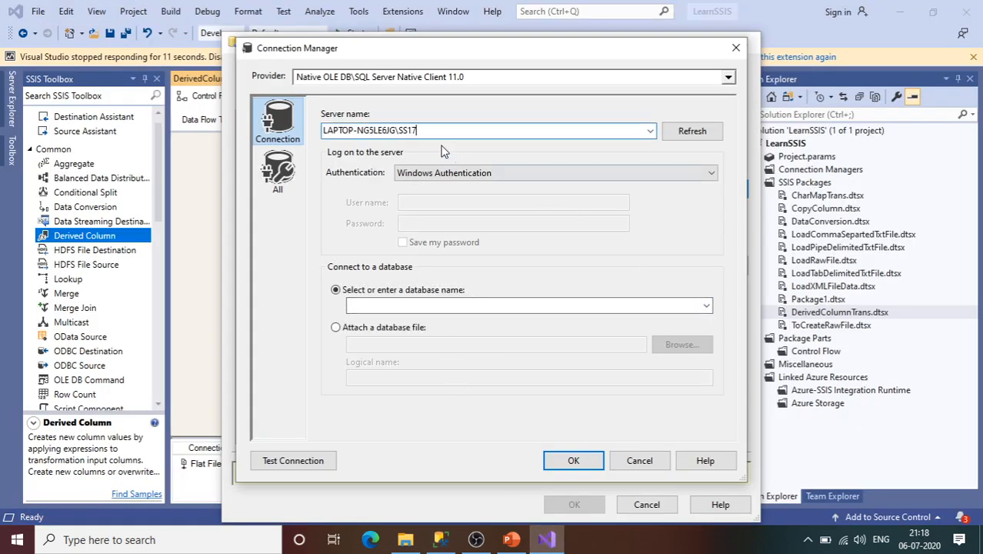
{"action": "left_click", "coordinate": [706, 305]}
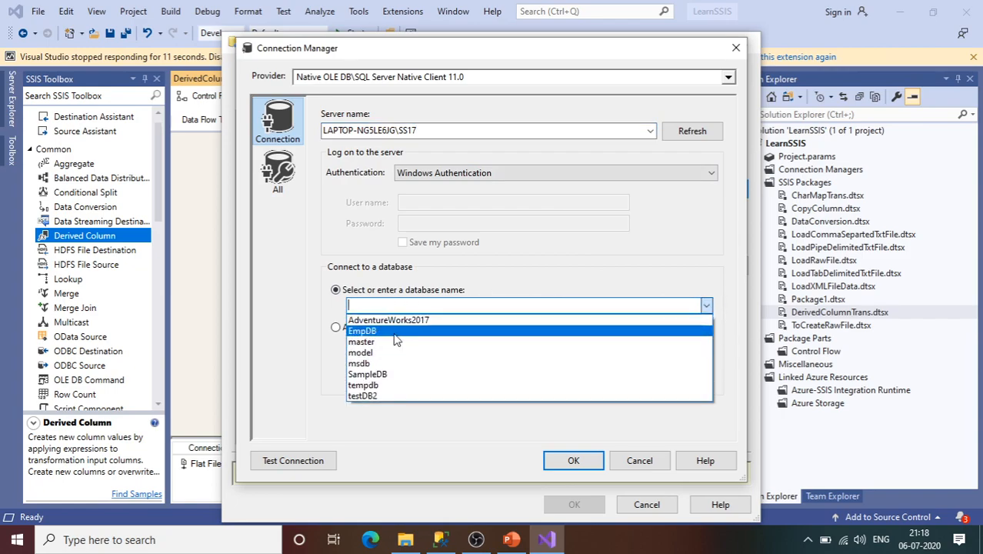
{"action": "left_click", "coordinate": [373, 374]}
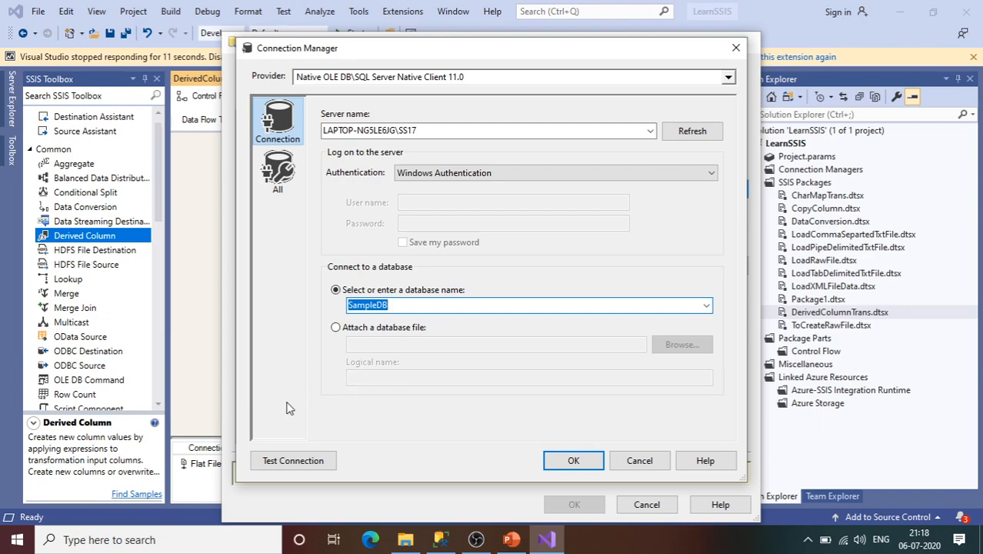
Step: Test the SampleDB connection and accept it as the OLE DB Destination's connection manager
{"action": "left_click", "coordinate": [326, 460]}
{"action": "left_click", "coordinate": [696, 288]}
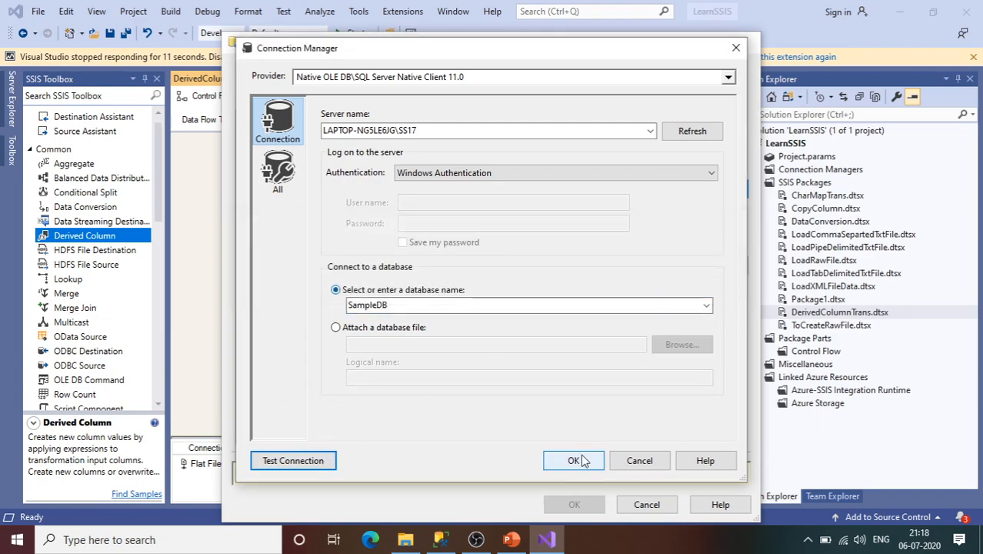
{"action": "left_click", "coordinate": [573, 461]}
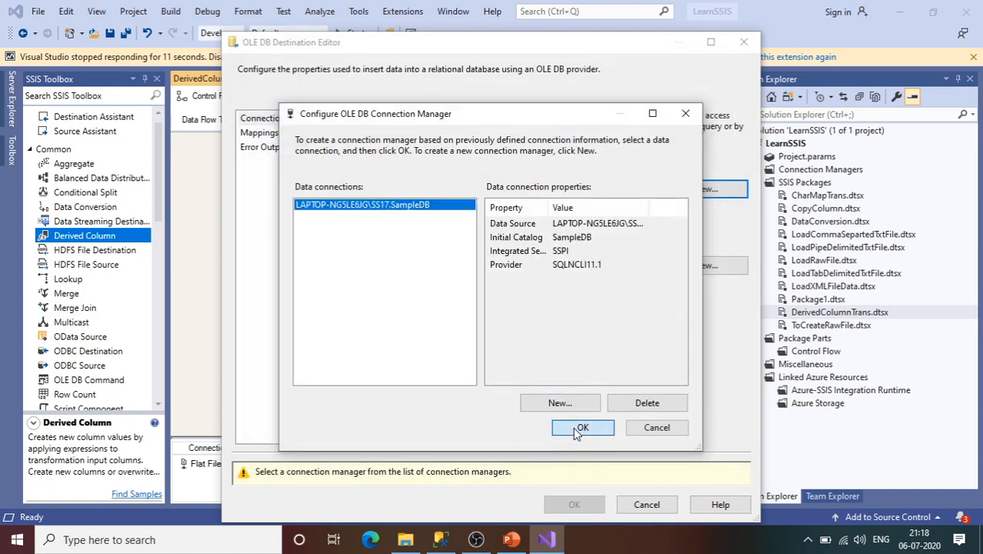
{"action": "left_click", "coordinate": [577, 427]}
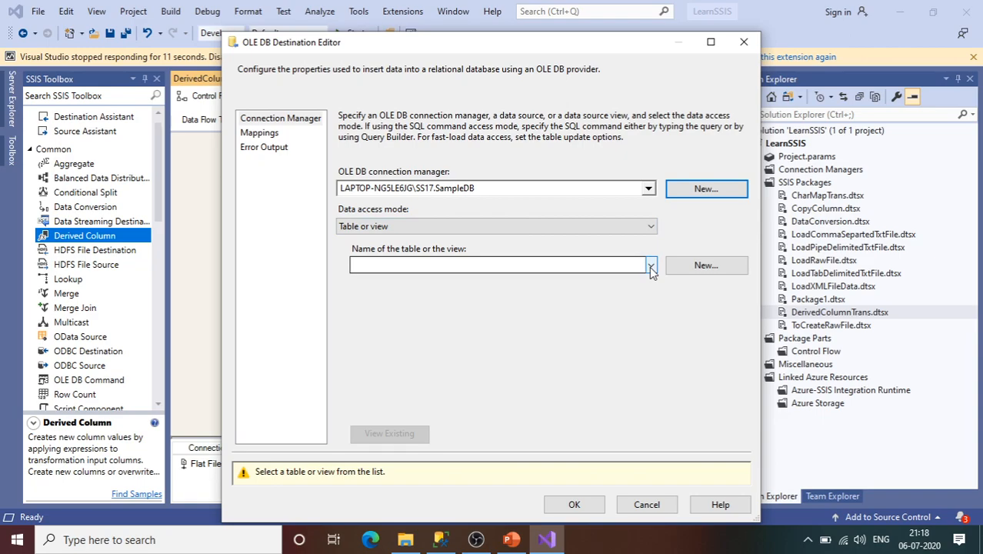
Step: Create a new destination table named EmpDataFullDetails with the generated columns ID, FirstName, LastName, City and FullName
{"action": "left_click", "coordinate": [650, 266]}
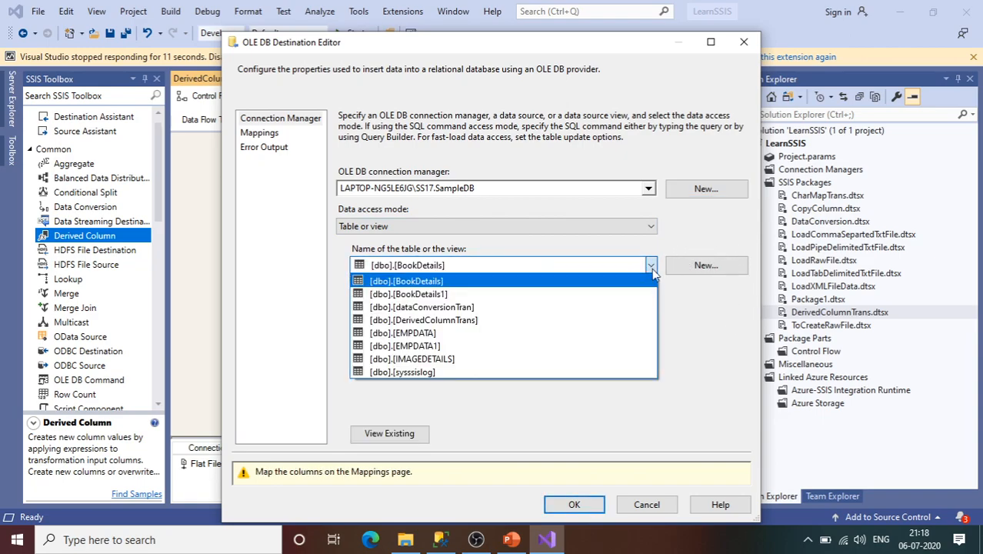
{"action": "left_click", "coordinate": [706, 275]}
{"action": "left_click", "coordinate": [706, 266]}
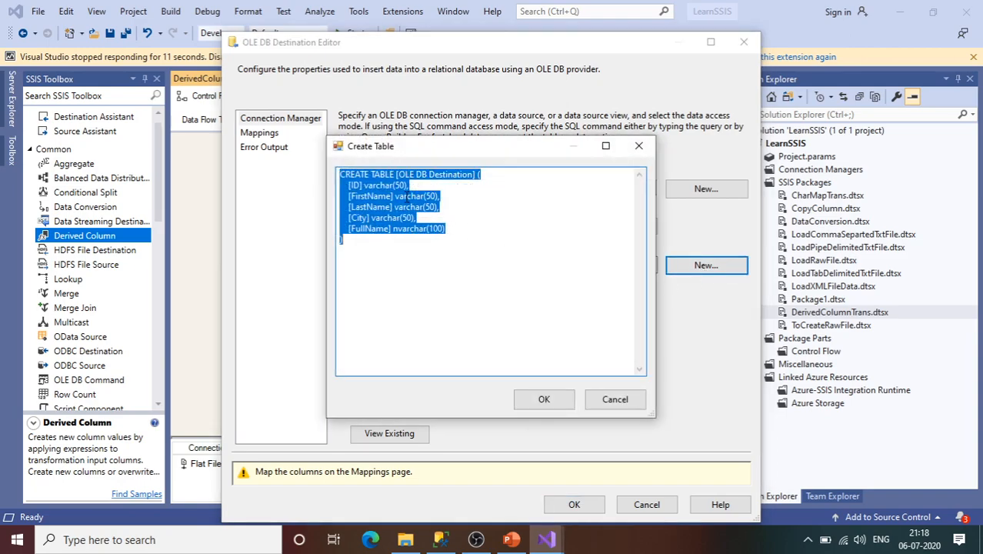
{"action": "left_click", "coordinate": [406, 197]}
{"action": "left_click_drag", "start_coordinate": [398, 177], "coordinate": [474, 178]}
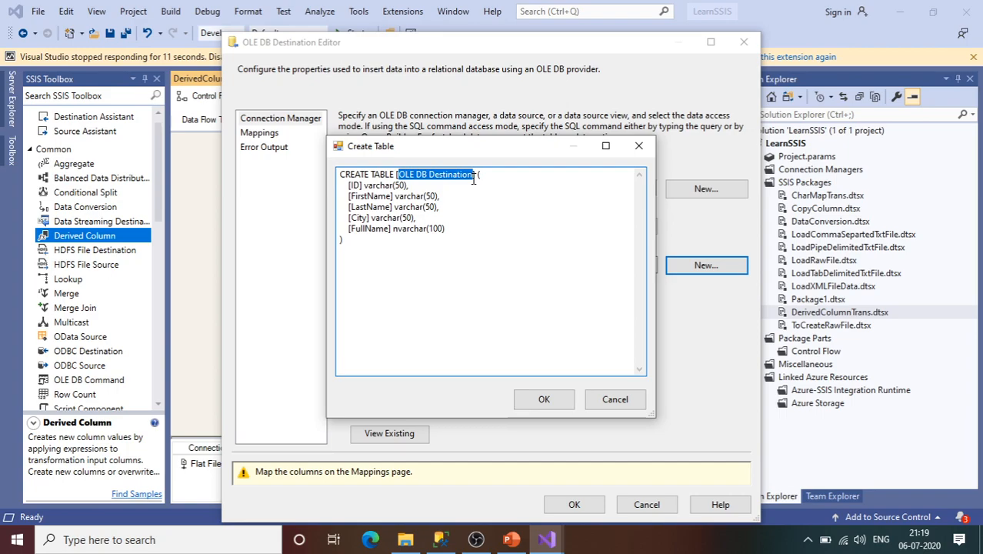
{"action": "type", "text": "EmpData"}
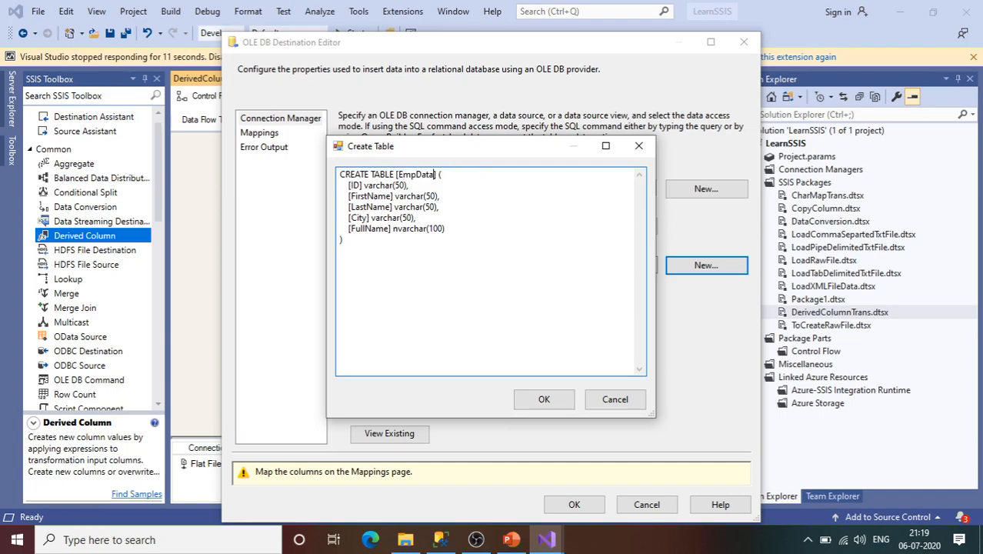
{"action": "type", "text": "FullDetails"}
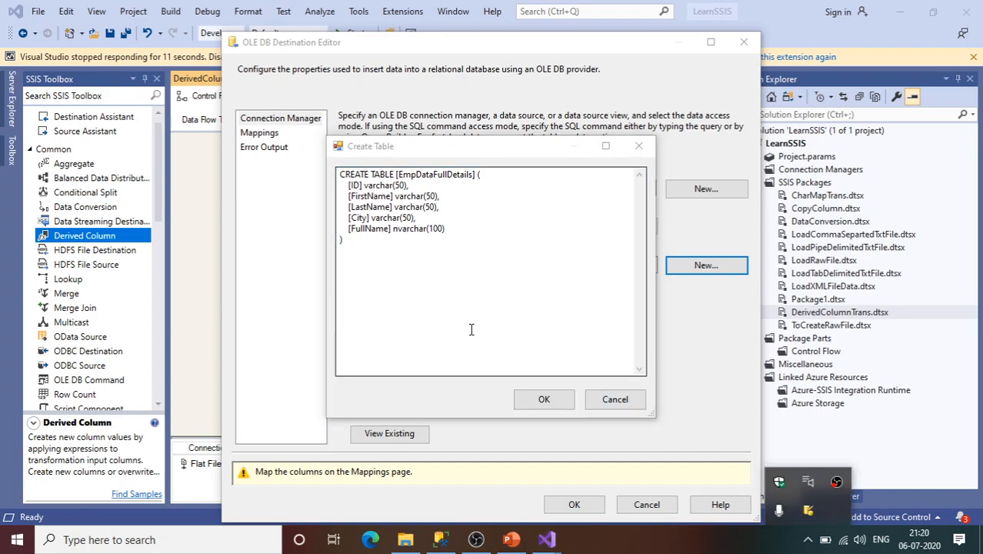
{"action": "left_click", "coordinate": [546, 403]}
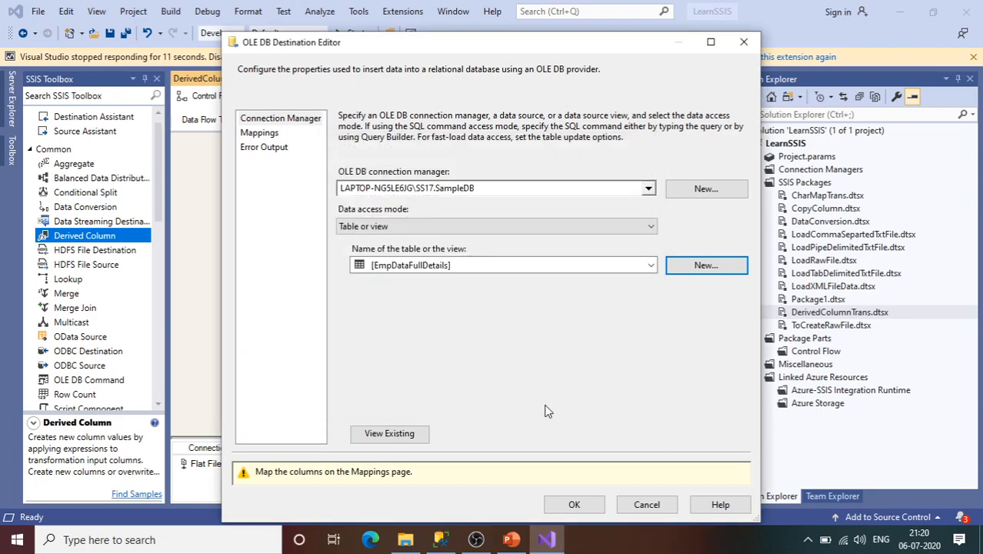
Step: Review the input-to-destination column mappings and accept the OLE DB Destination settings
{"action": "left_click", "coordinate": [262, 133]}
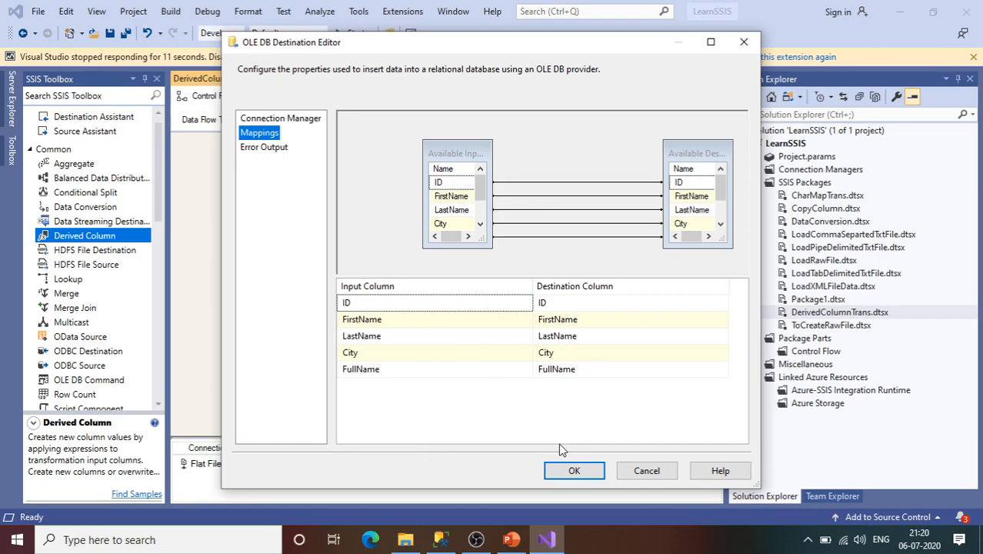
{"action": "left_click", "coordinate": [573, 471]}
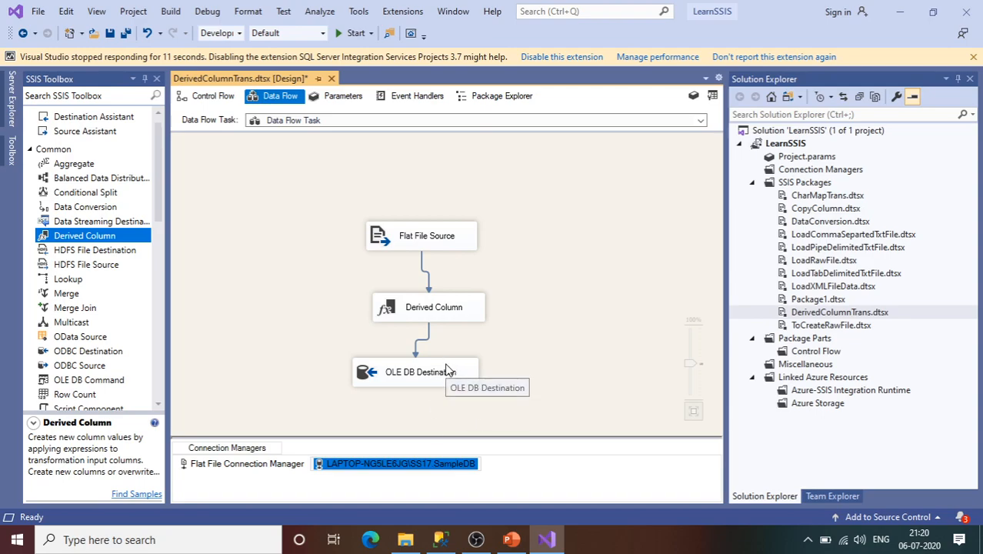
{"action": "left_click", "coordinate": [530, 347]}
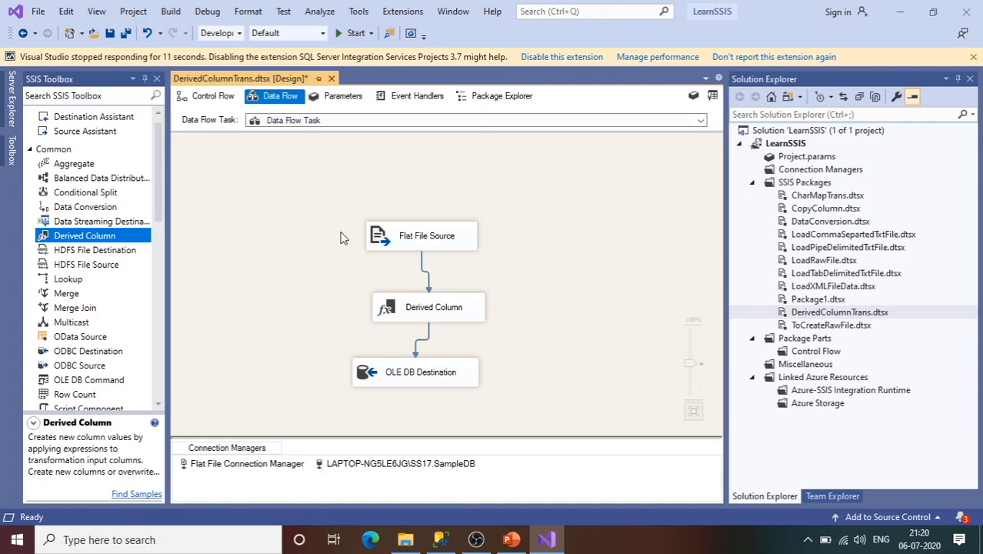
Step: Run the DerivedColumnTrans package
{"action": "left_click", "coordinate": [344, 35]}
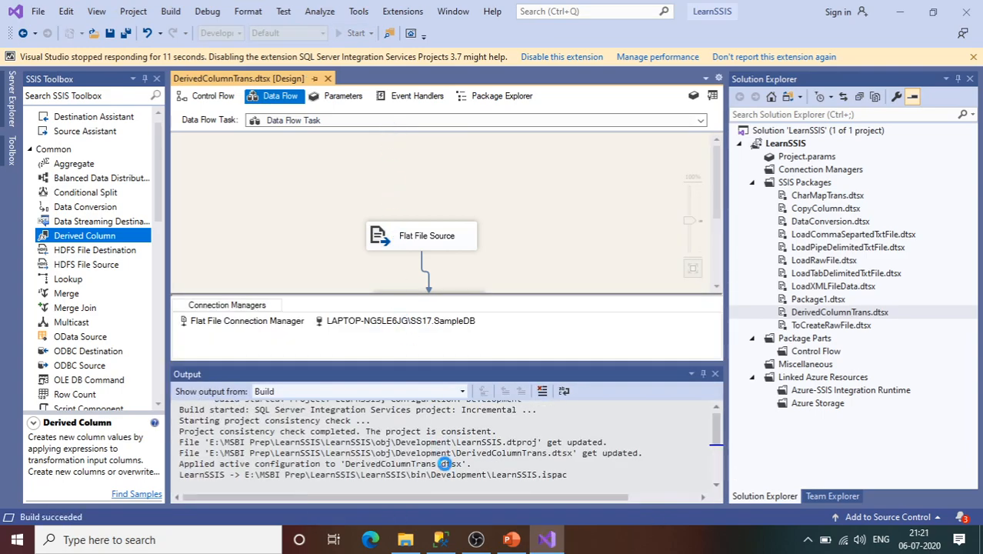
Step: Switch to SQL Server Management Studio, dismiss the server connection prompt and refresh SampleDB's table list
{"action": "mouse_move", "coordinate": [442, 540]}
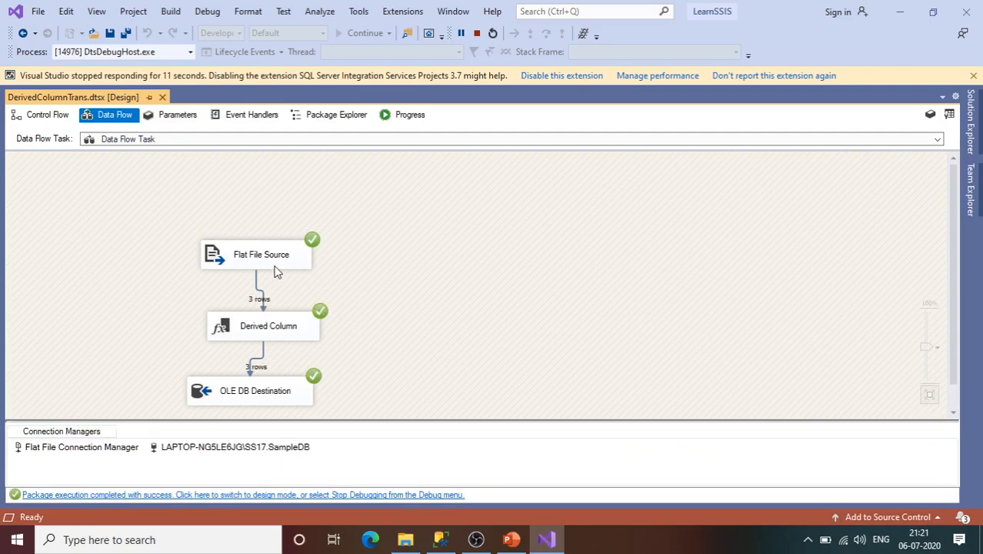
{"action": "left_click", "coordinate": [440, 538]}
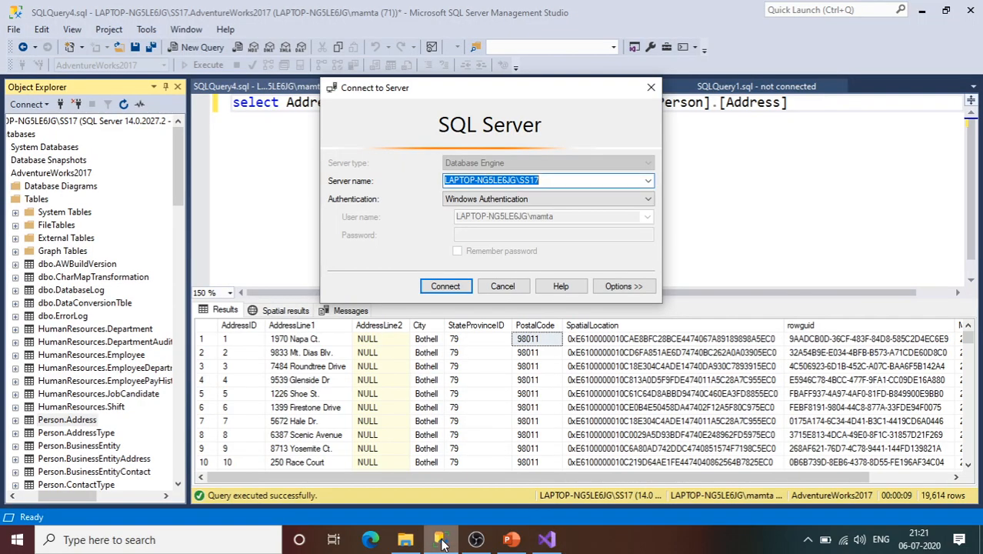
{"action": "left_click", "coordinate": [650, 87]}
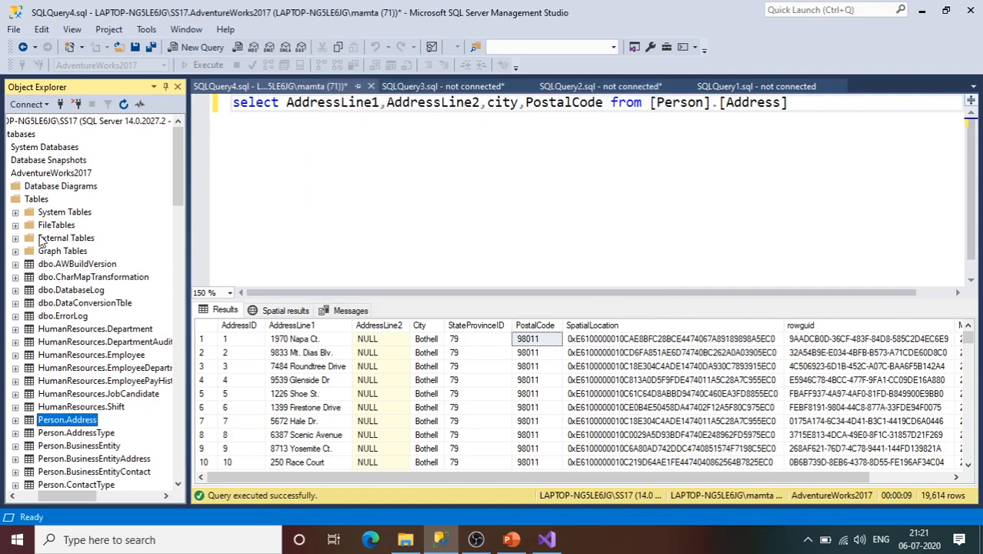
{"action": "left_click_drag", "start_coordinate": [43, 496], "coordinate": [19, 495]}
{"action": "left_click", "coordinate": [42, 173]}
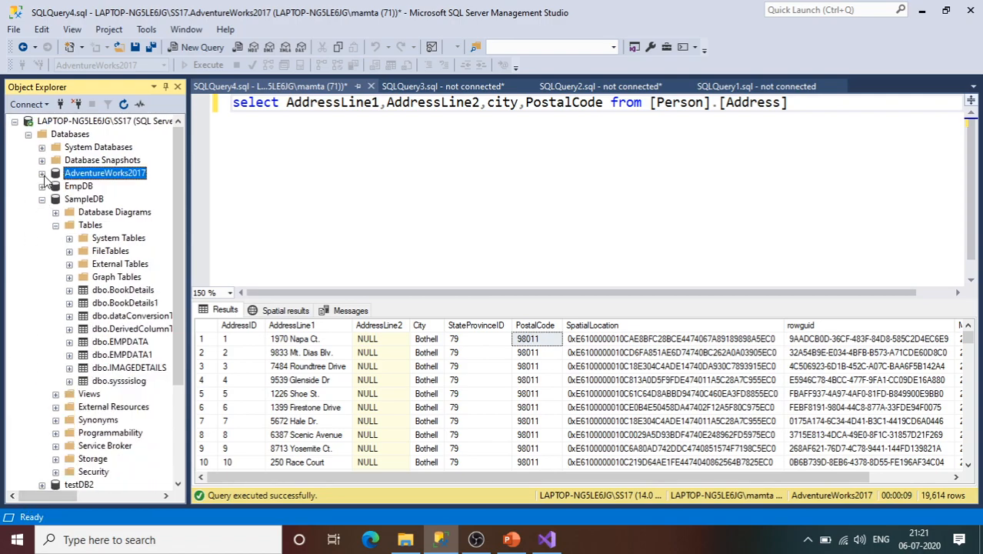
{"action": "left_click", "coordinate": [92, 200]}
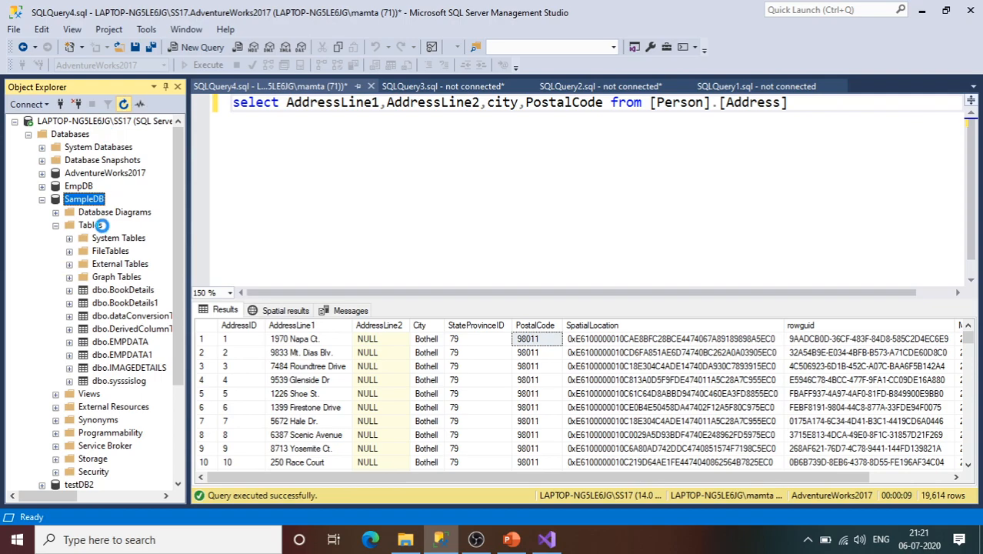
{"action": "left_click", "coordinate": [56, 224]}
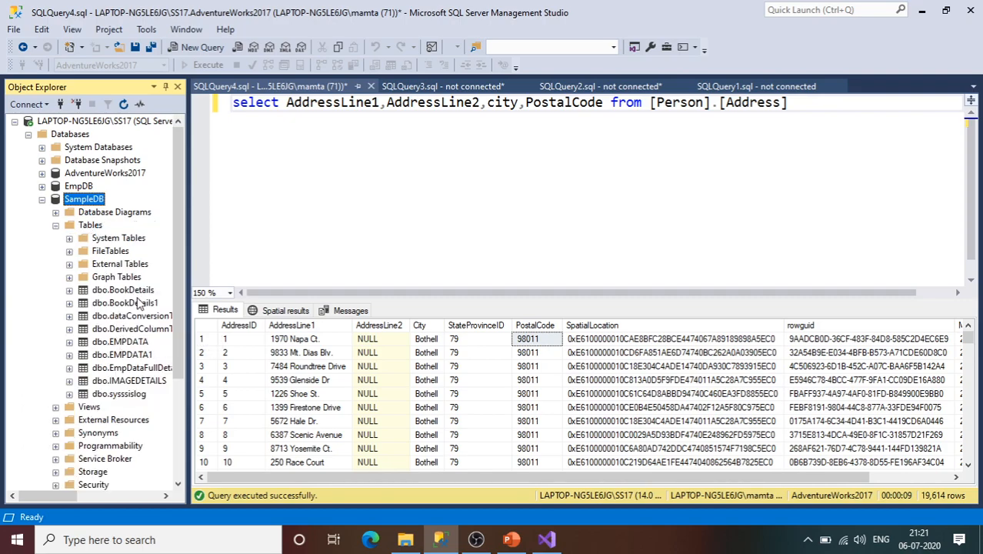
Step: Start a new SampleDB query with SELECT followed by the table reference [dbo].[EmpDataFullDetails]
{"action": "left_click", "coordinate": [135, 369]}
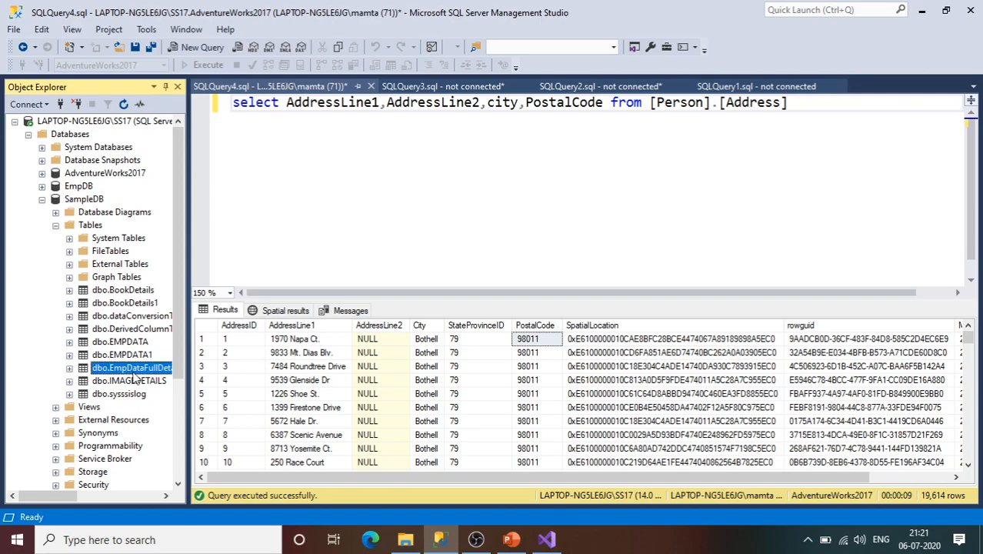
{"action": "left_click", "coordinate": [204, 48]}
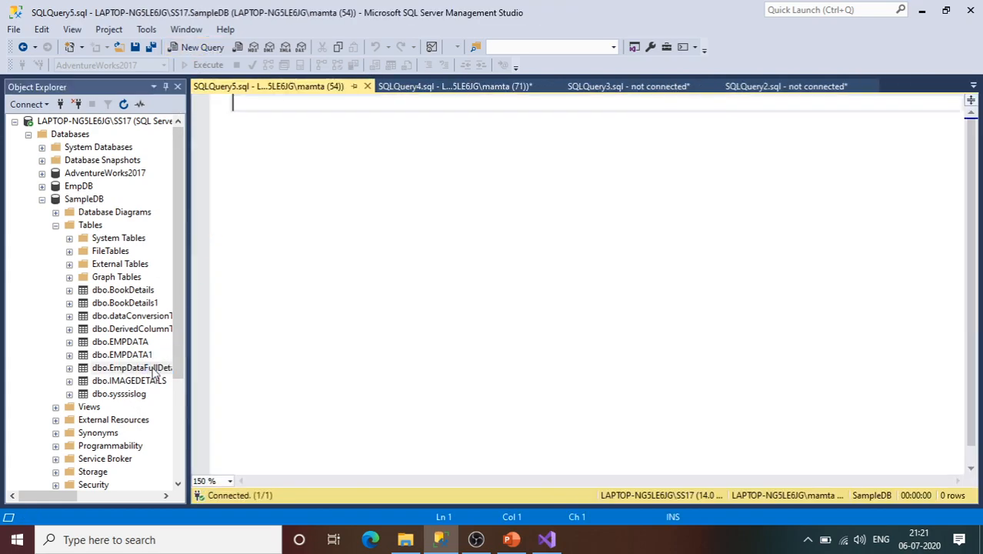
{"action": "left_click_drag", "start_coordinate": [285, 282], "coordinate": [423, 183]}
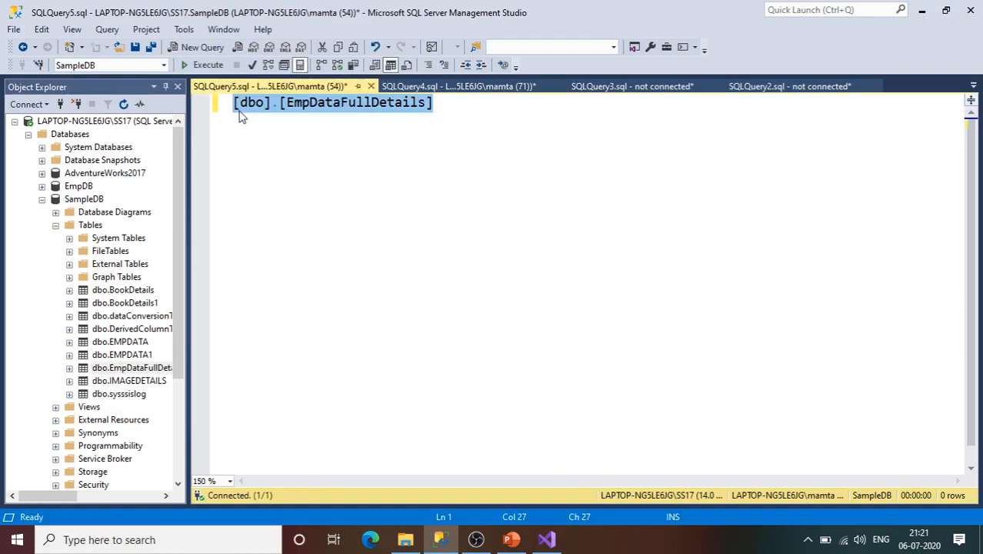
{"action": "left_click", "coordinate": [235, 104]}
{"action": "type", "text": "SELECT"}
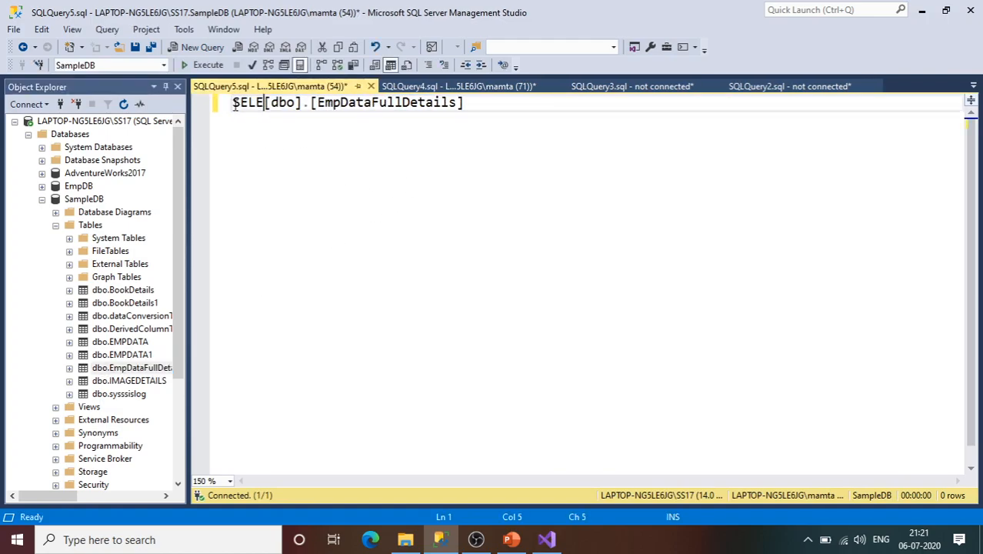
{"action": "key", "text": "alt"}
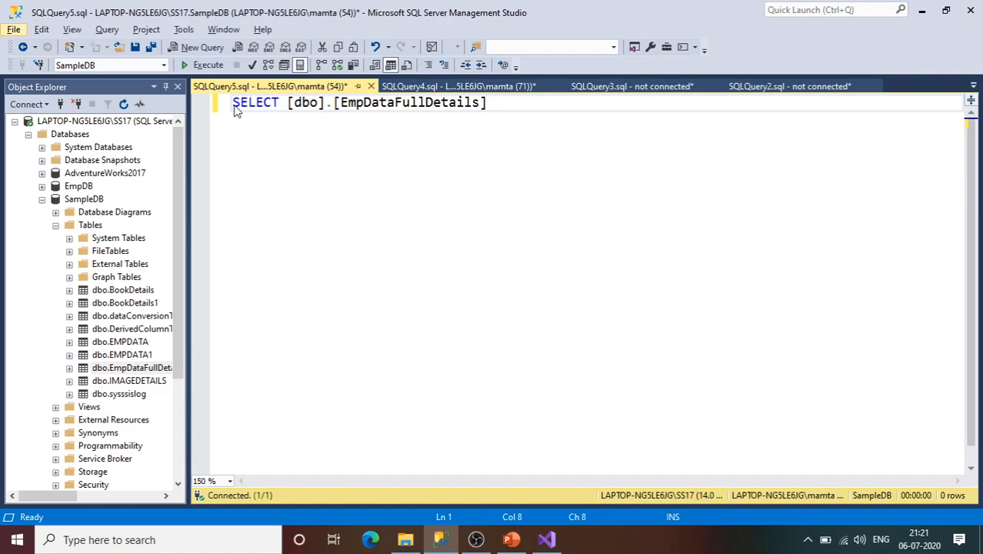
{"action": "key", "text": "Down"}
{"action": "left_click", "coordinate": [295, 112]}
{"action": "key", "text": "alt"}
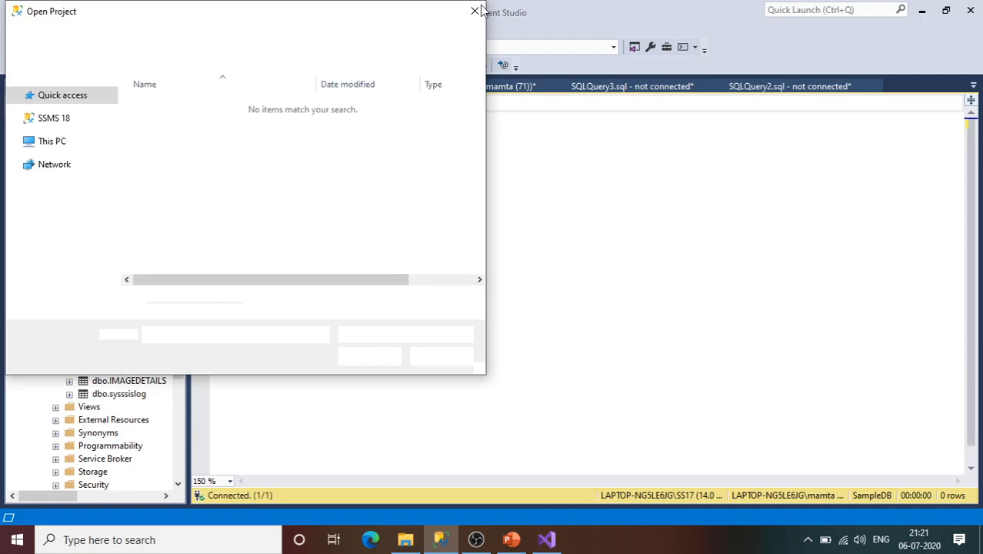
{"action": "left_click", "coordinate": [476, 9]}
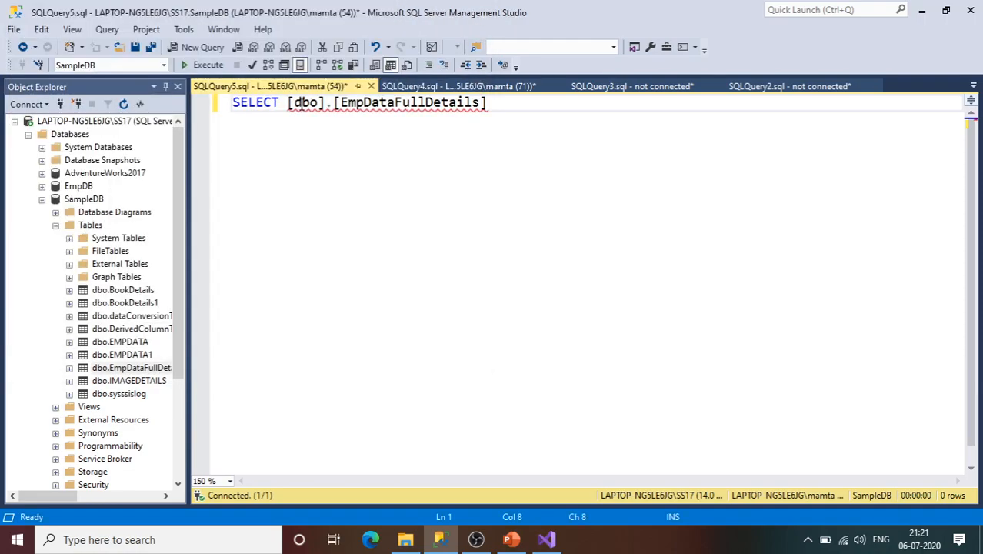
Step: Complete the query as SELECT * FROM [dbo].[EmpDataFullDetails], execute it and compare the first row's FirstName and FullName values
{"action": "mouse_move", "coordinate": [299, 102]}
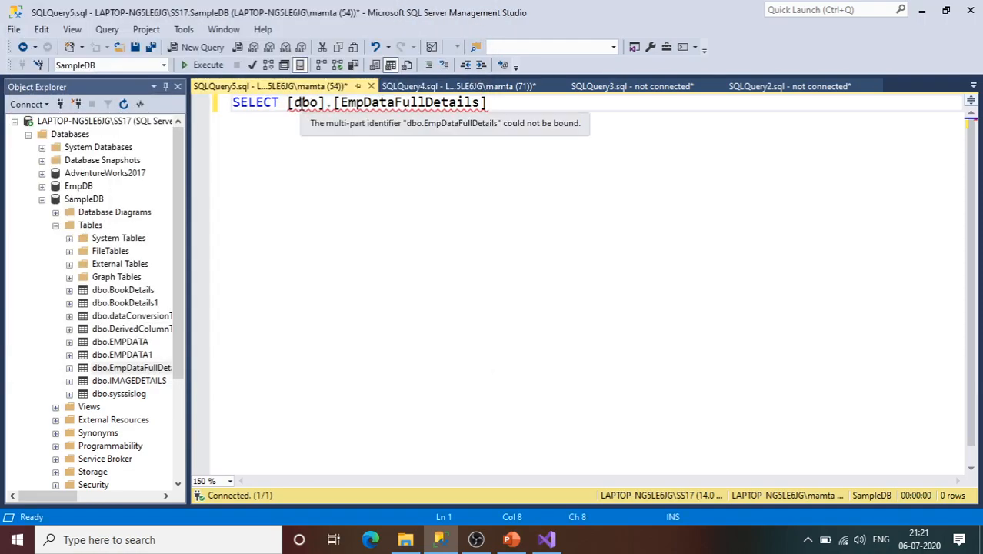
{"action": "type", "text": "* FROM"}
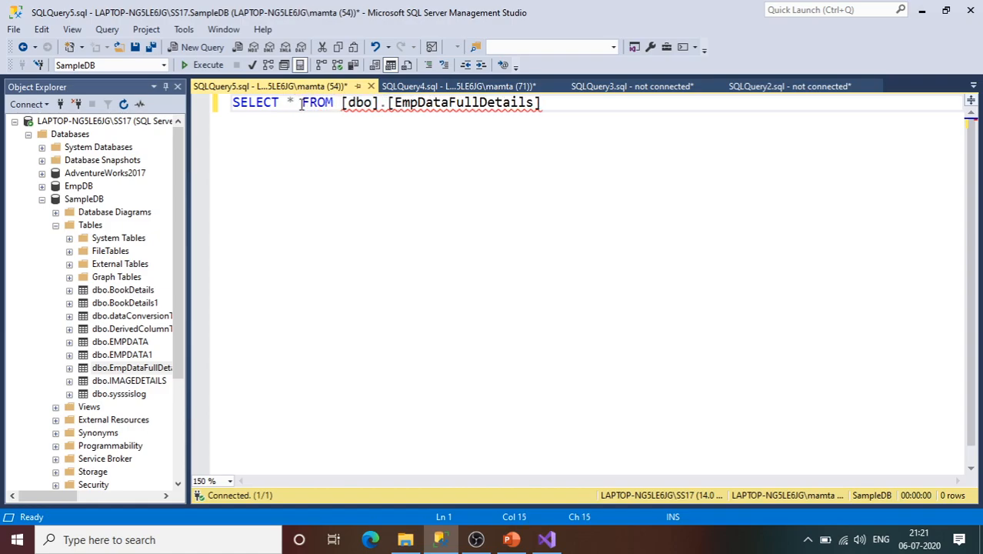
{"action": "left_click", "coordinate": [206, 66]}
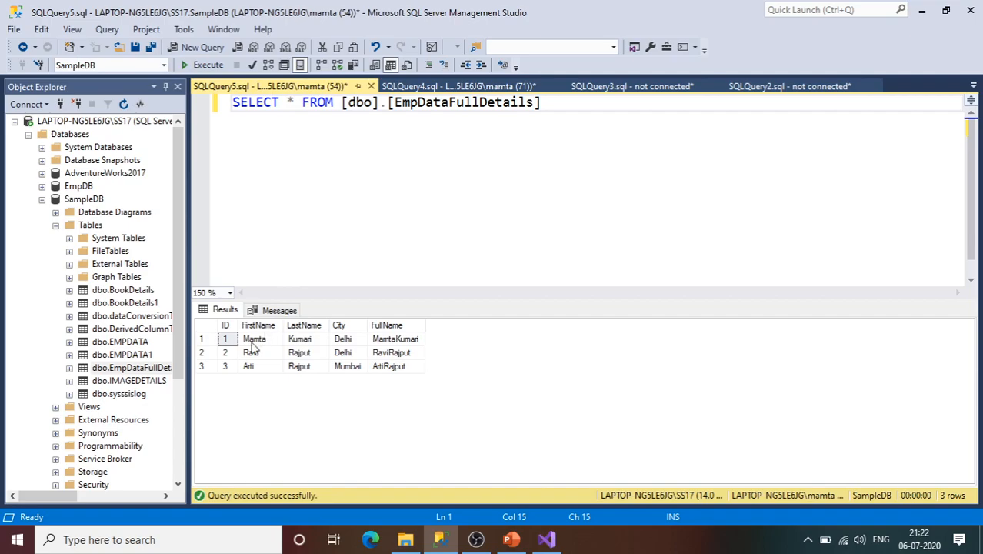
{"action": "left_click", "coordinate": [254, 341]}
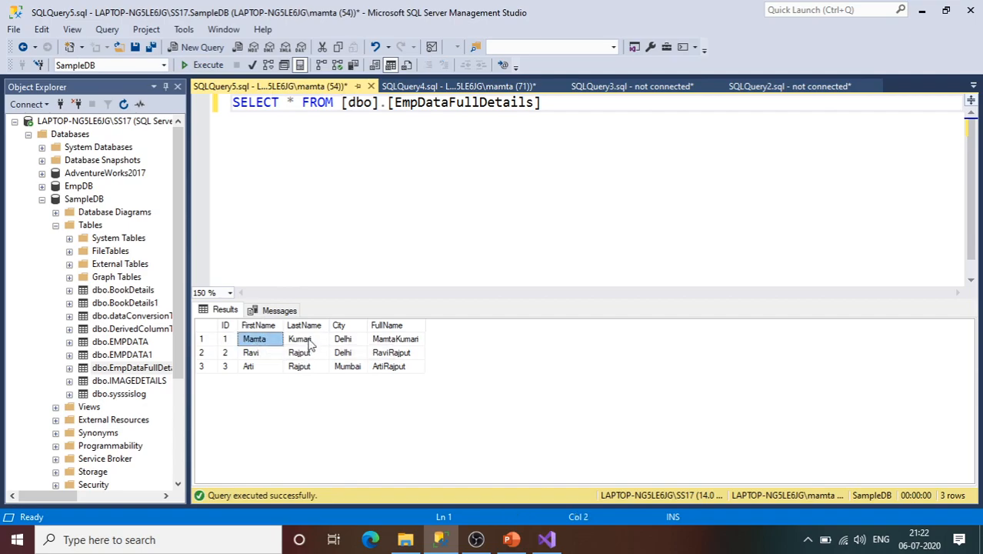
{"action": "left_click", "coordinate": [394, 343]}
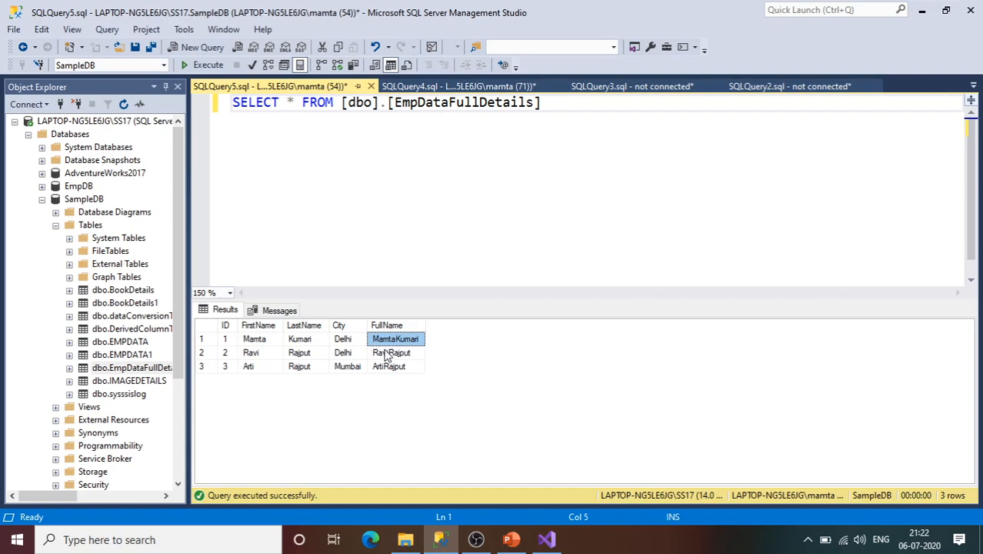
Step: Add TRUNCATE TABLE [dbo].[EmpDataFullDetails] on the line below the query and execute only that statement
{"action": "left_click", "coordinate": [546, 102]}
{"action": "key", "text": "Return"}
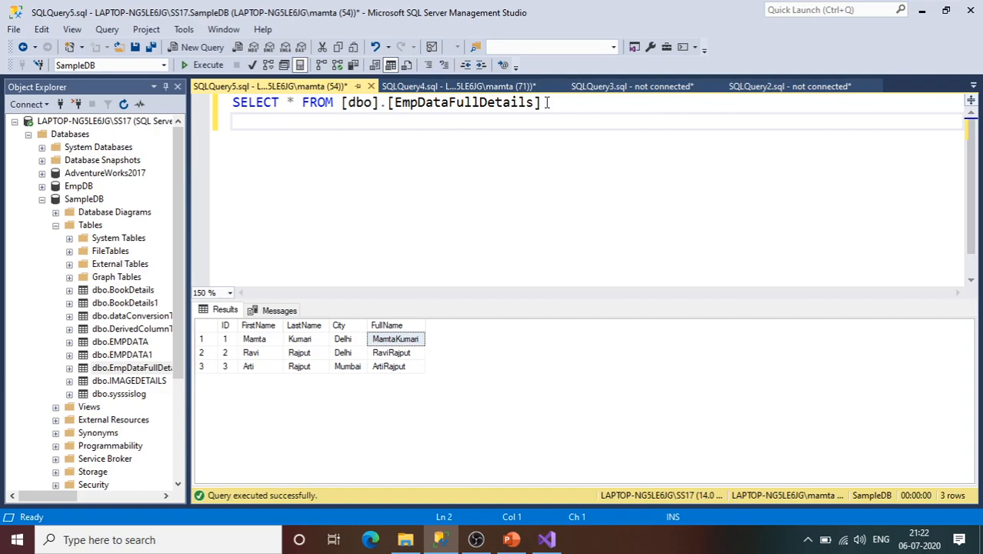
{"action": "type", "text": "TRUNCATE"}
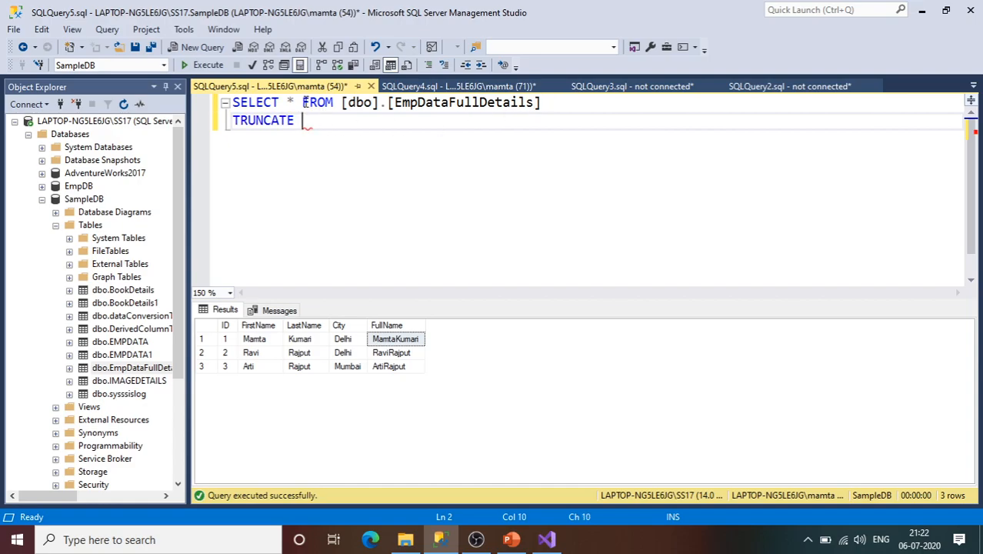
{"action": "type", "text": "TABLE"}
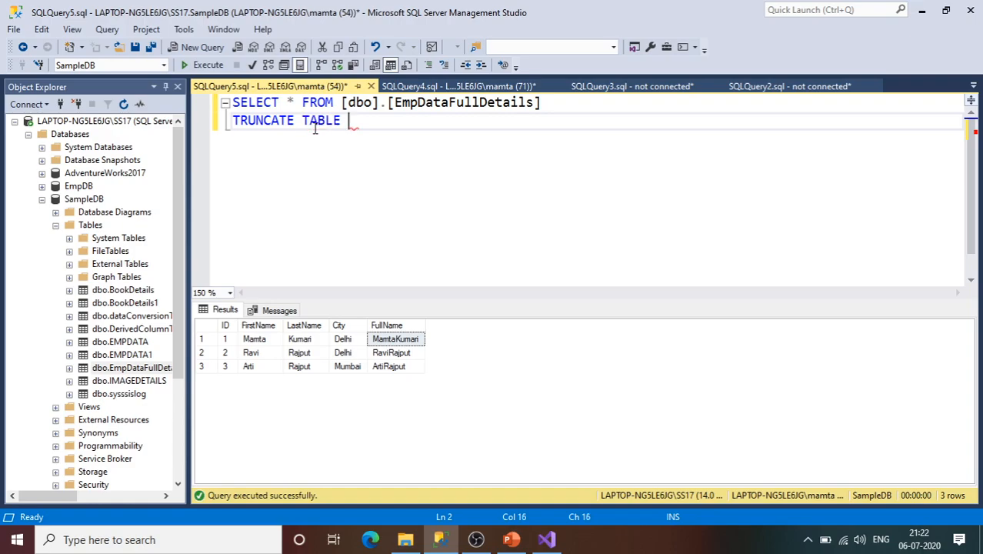
{"action": "left_click_drag", "start_coordinate": [542, 102], "coordinate": [341, 103]}
{"action": "key", "text": "ctrl+c"}
{"action": "left_click", "coordinate": [354, 125]}
{"action": "key", "text": "ctrl+v"}
{"action": "left_click_drag", "start_coordinate": [592, 127], "coordinate": [219, 127]}
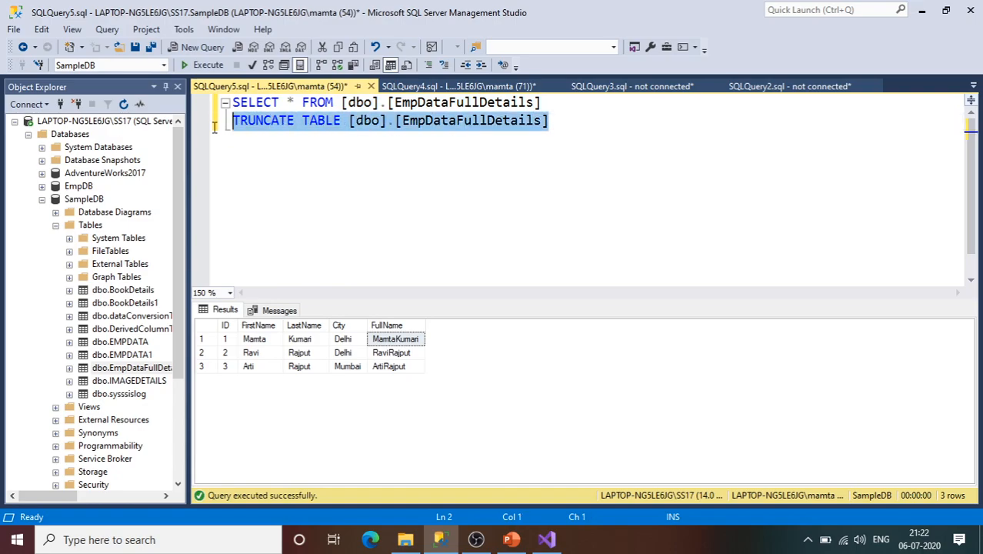
{"action": "left_click", "coordinate": [208, 65]}
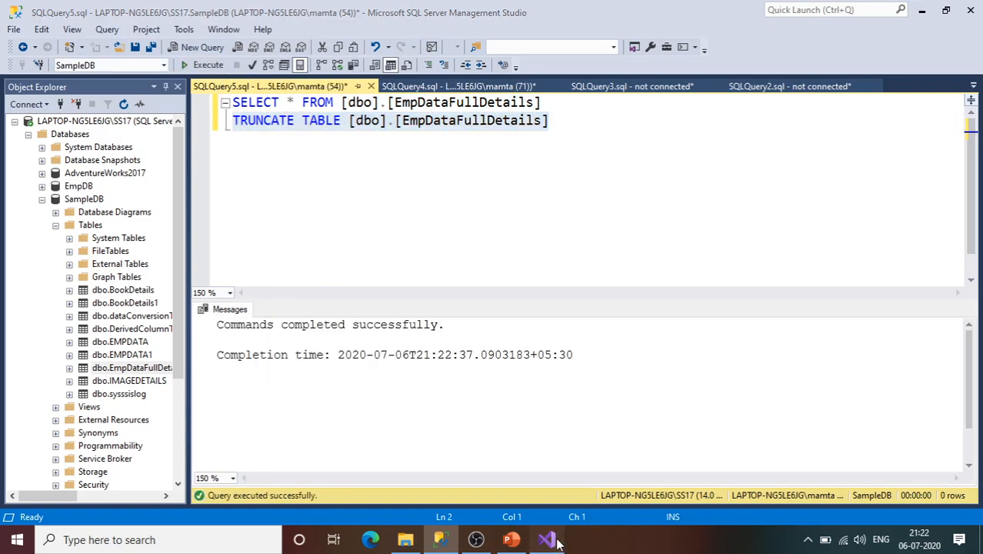
Step: Switch back to Visual Studio, stop debugging the package and close the Output pane to enlarge the data flow canvas
{"action": "left_click", "coordinate": [546, 539]}
{"action": "left_click", "coordinate": [477, 33]}
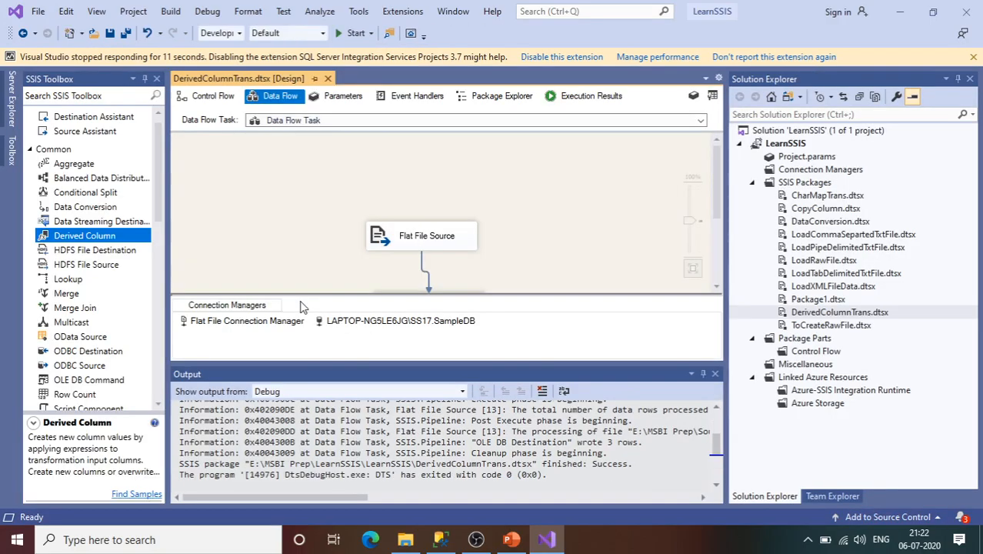
{"action": "left_click", "coordinate": [714, 374]}
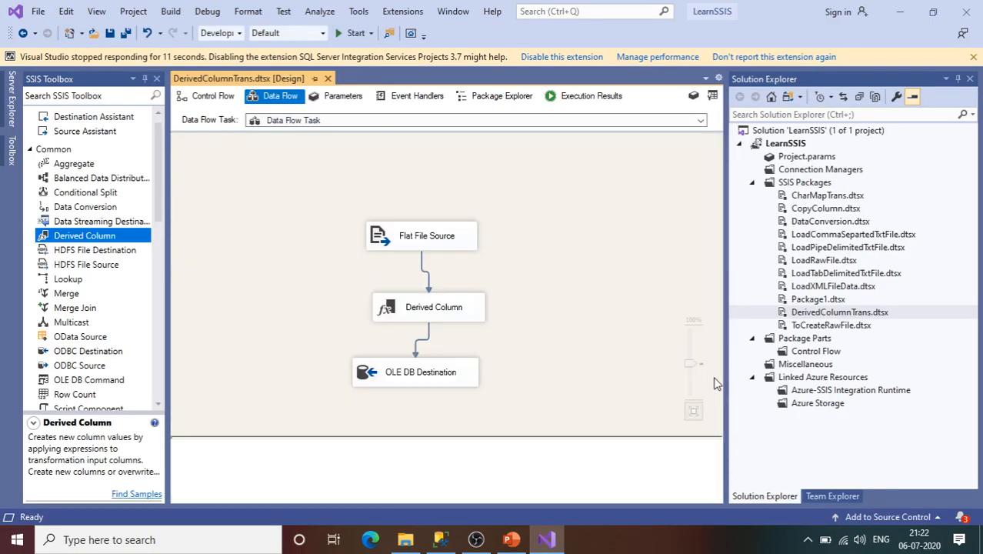
Step: Change the FullName expression in the Derived Column transformation to FirstName + " " + LastName and accept it
{"action": "double_click", "coordinate": [437, 301]}
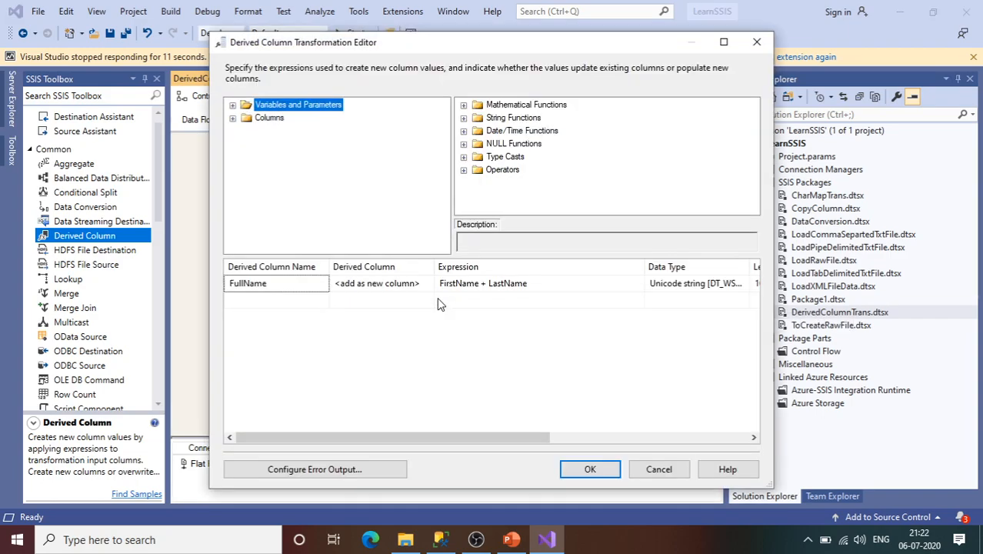
{"action": "left_click", "coordinate": [488, 284]}
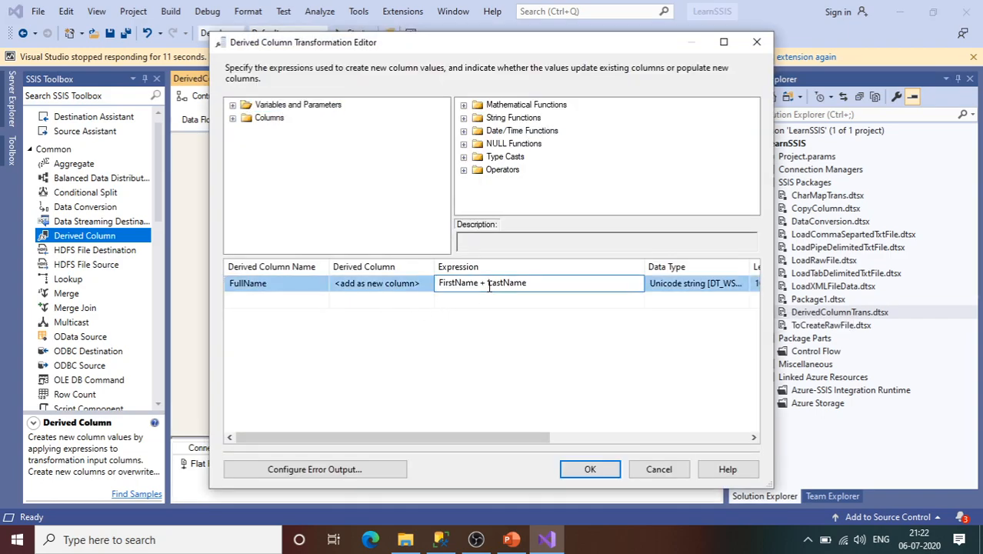
{"action": "type", "text": "\" \"+"}
{"action": "left_click", "coordinate": [492, 284]}
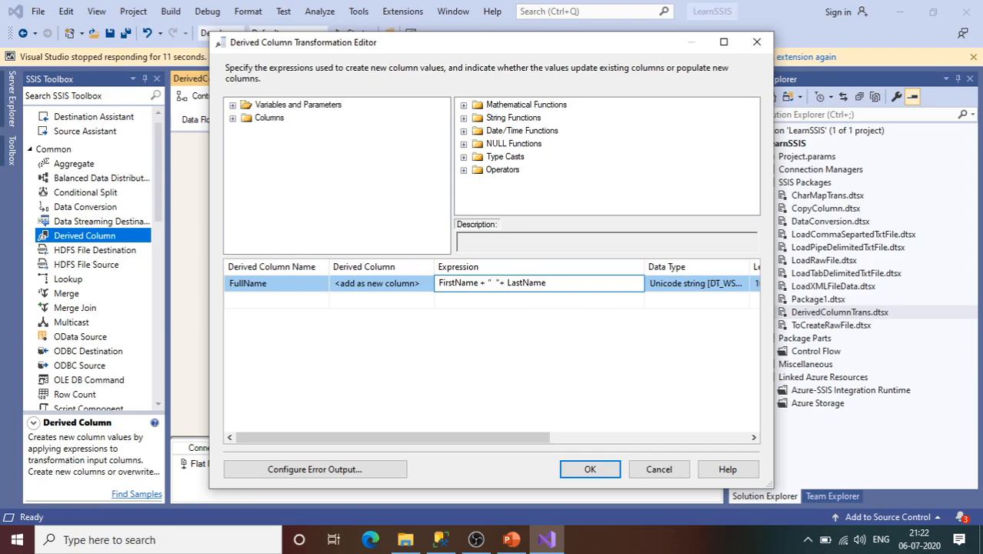
{"action": "left_click", "coordinate": [592, 471]}
Step: Review the column mappings of the OLE DB Destination and accept its settings
{"action": "double_click", "coordinate": [429, 372]}
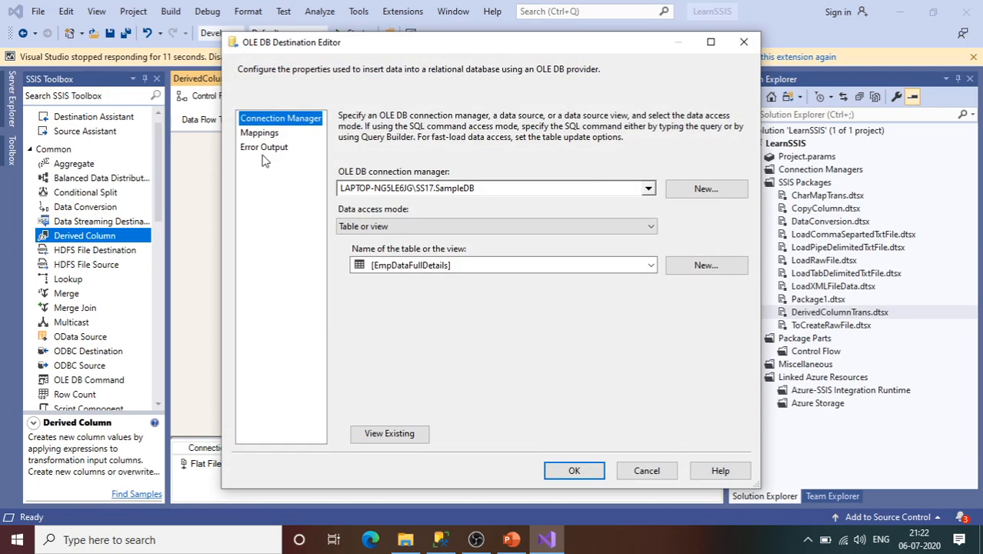
{"action": "left_click", "coordinate": [260, 134]}
{"action": "left_click", "coordinate": [585, 471]}
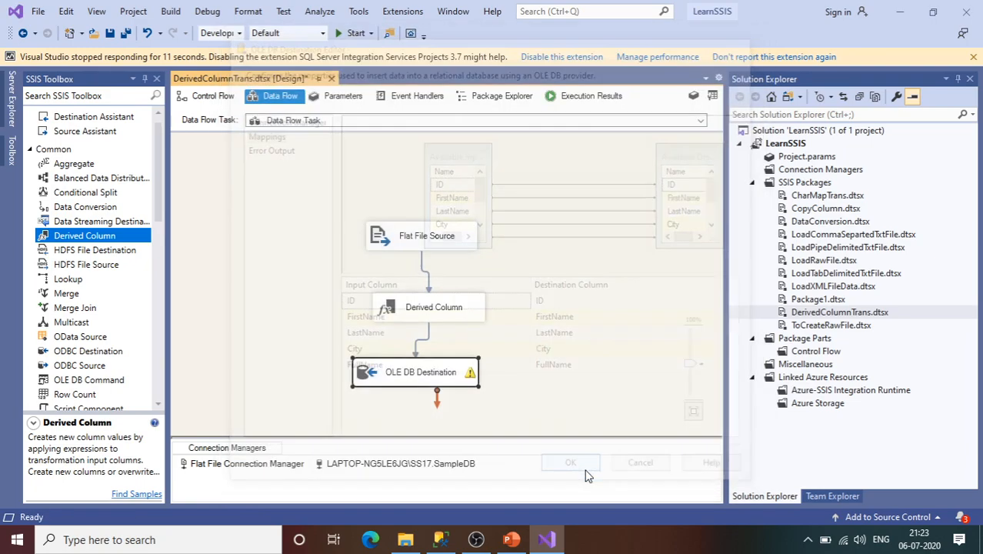
Step: Check the truncation warning on the OLE DB Destination and the FullName column's length in the Derived Column transformation, accepting its settings
{"action": "mouse_move", "coordinate": [470, 382]}
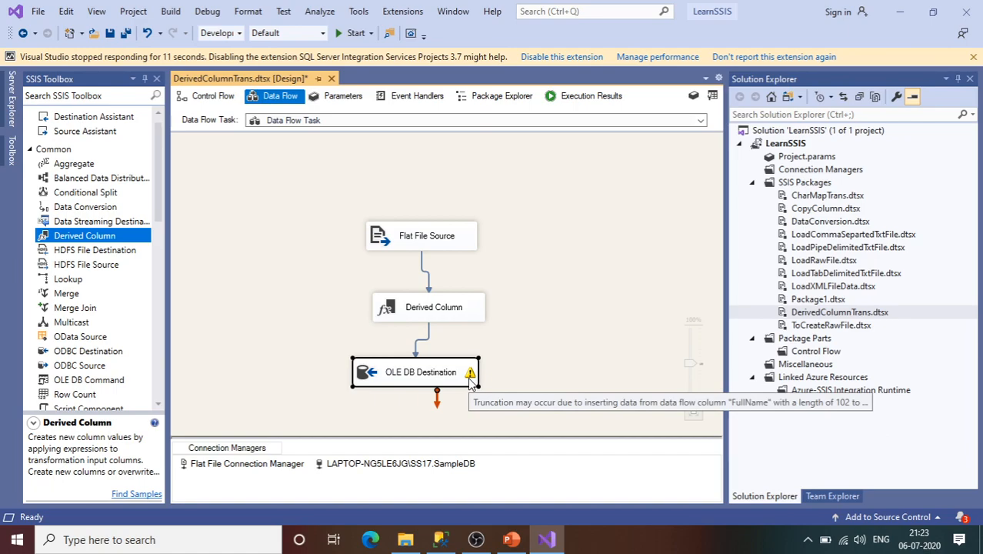
{"action": "double_click", "coordinate": [431, 308]}
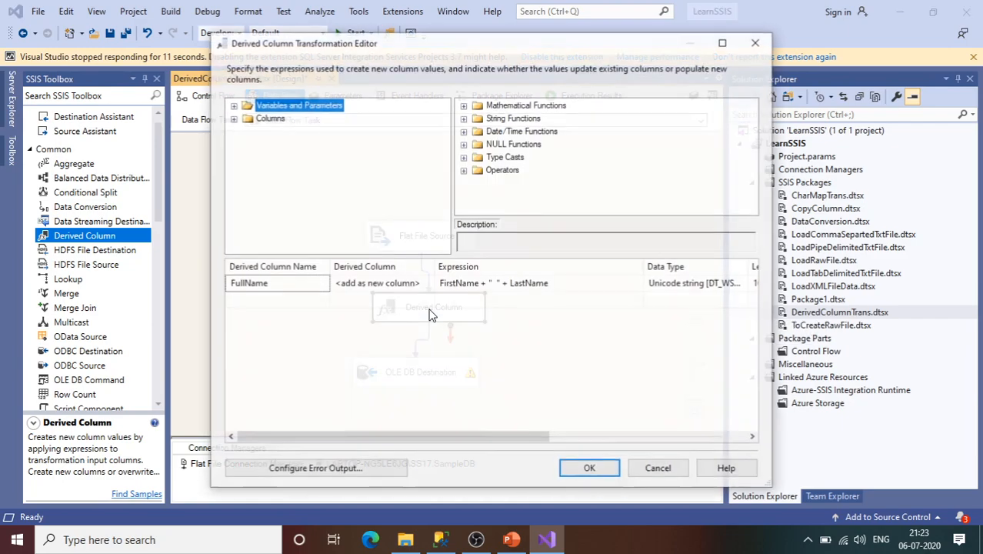
{"action": "left_click", "coordinate": [632, 438]}
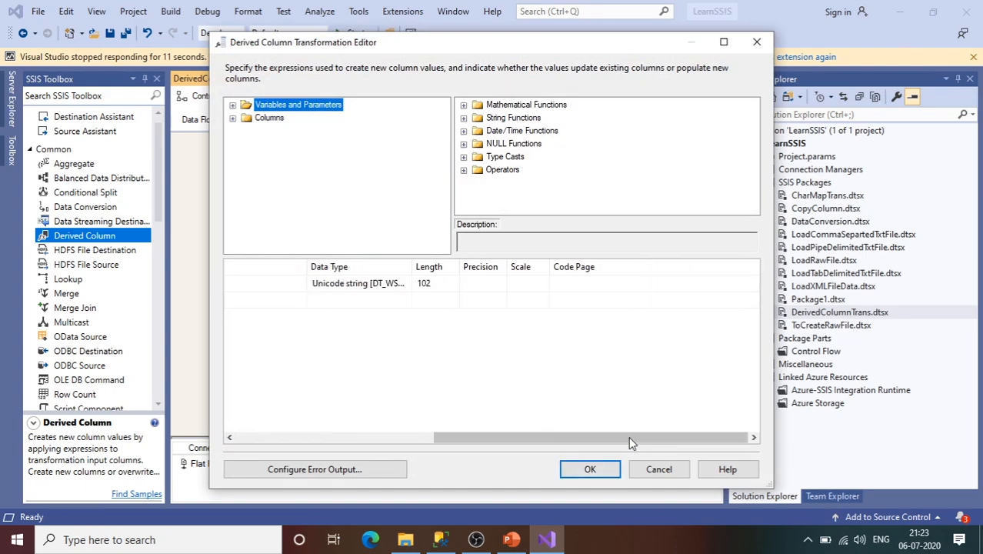
{"action": "left_click", "coordinate": [443, 285]}
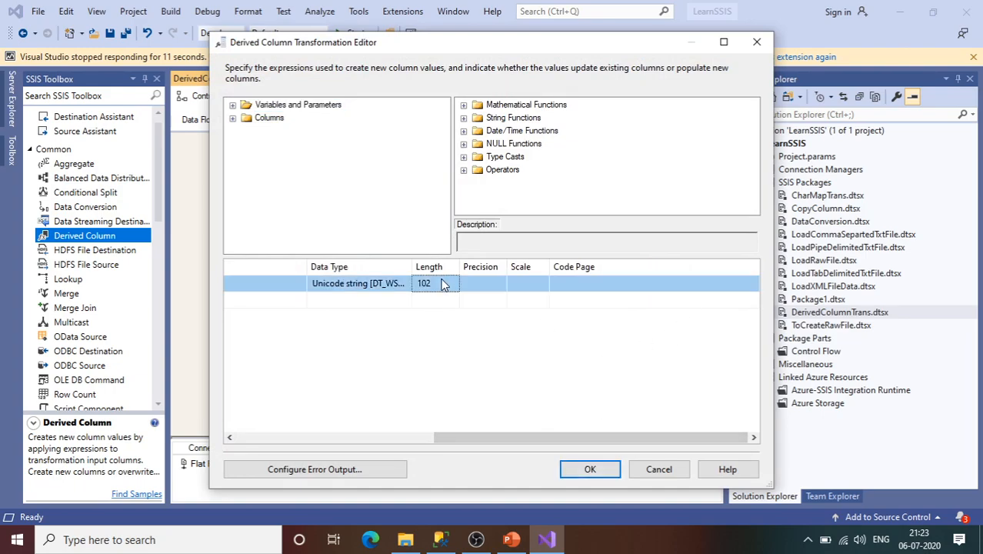
{"action": "left_click", "coordinate": [421, 438]}
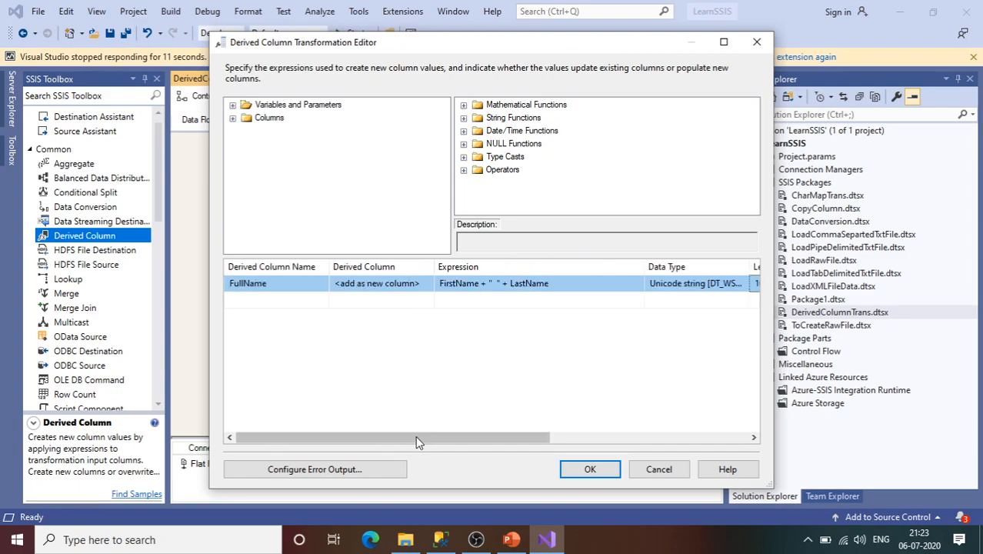
{"action": "left_click", "coordinate": [608, 470]}
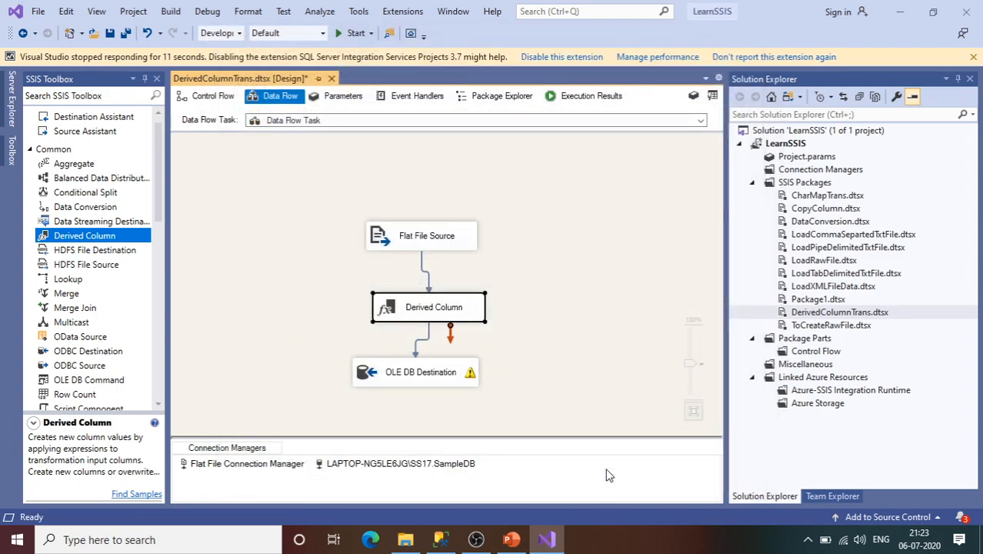
Step: Run the package, switch to SQL Server Management Studio and execute only the SELECT statement on [dbo].[EmpDataFullDetails]
{"action": "left_click", "coordinate": [347, 35]}
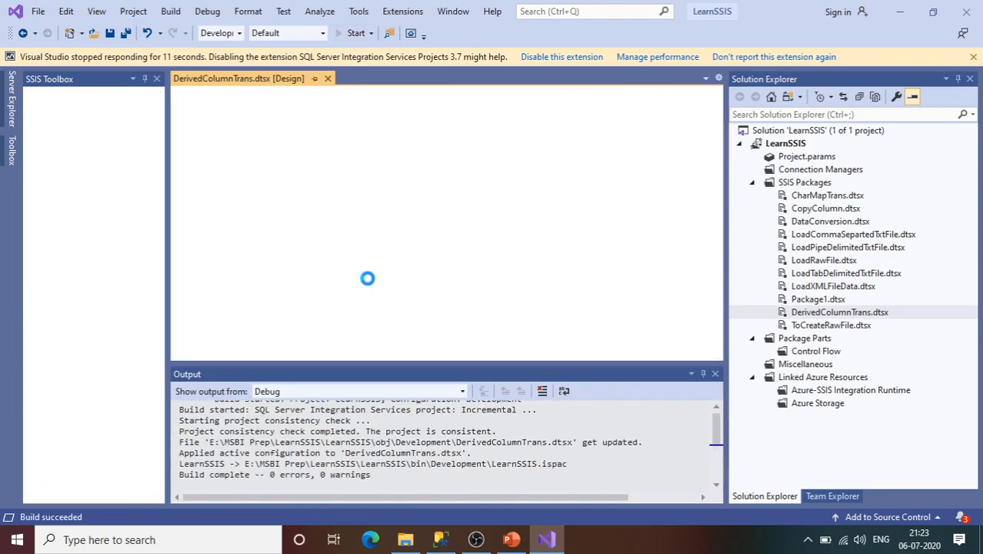
{"action": "mouse_move", "coordinate": [442, 539]}
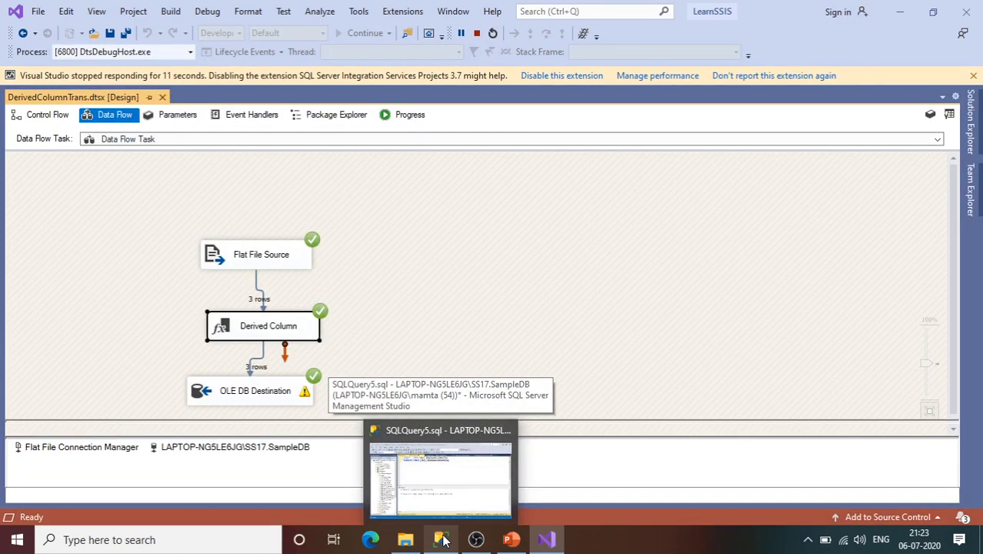
{"action": "left_click", "coordinate": [432, 540]}
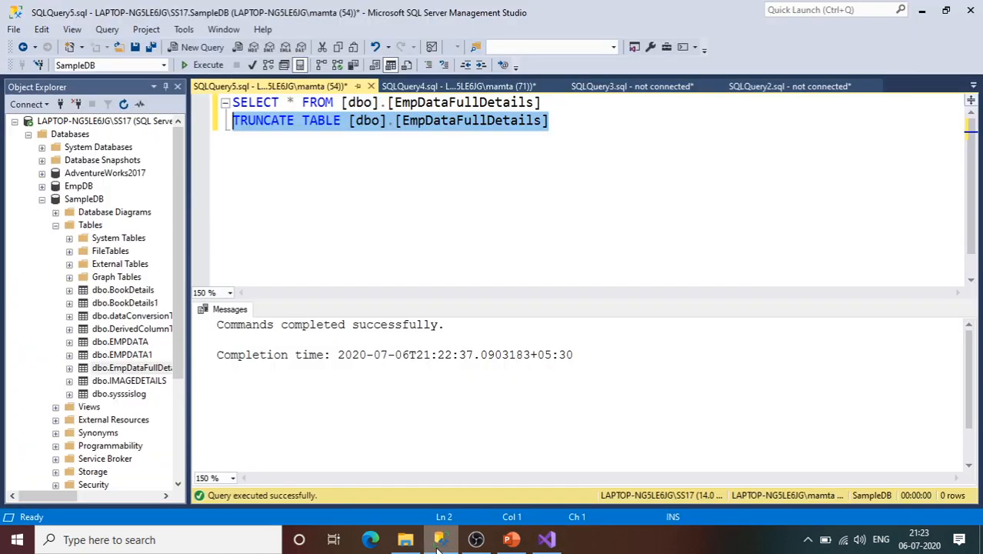
{"action": "left_click", "coordinate": [556, 103]}
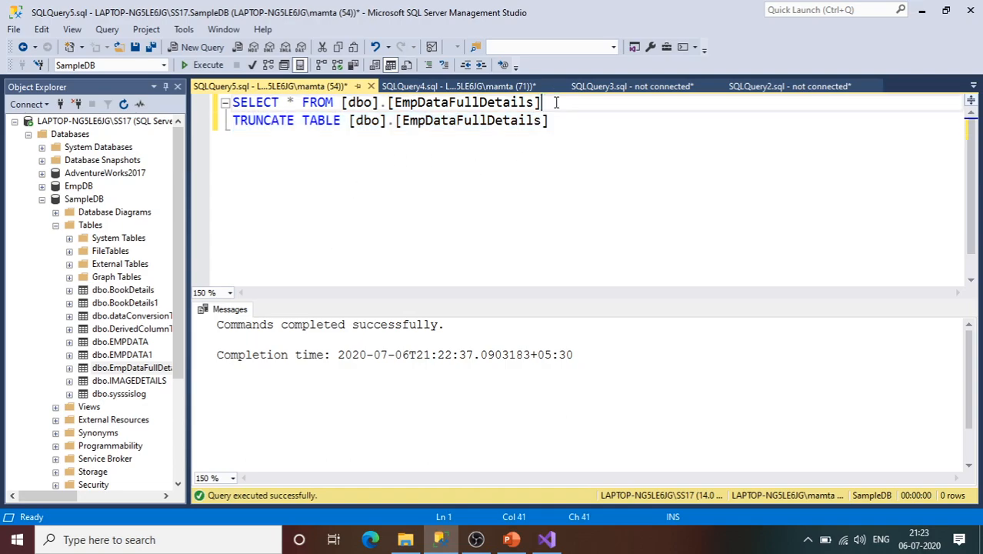
{"action": "left_click_drag", "start_coordinate": [592, 103], "coordinate": [230, 94]}
{"action": "left_click", "coordinate": [202, 64]}
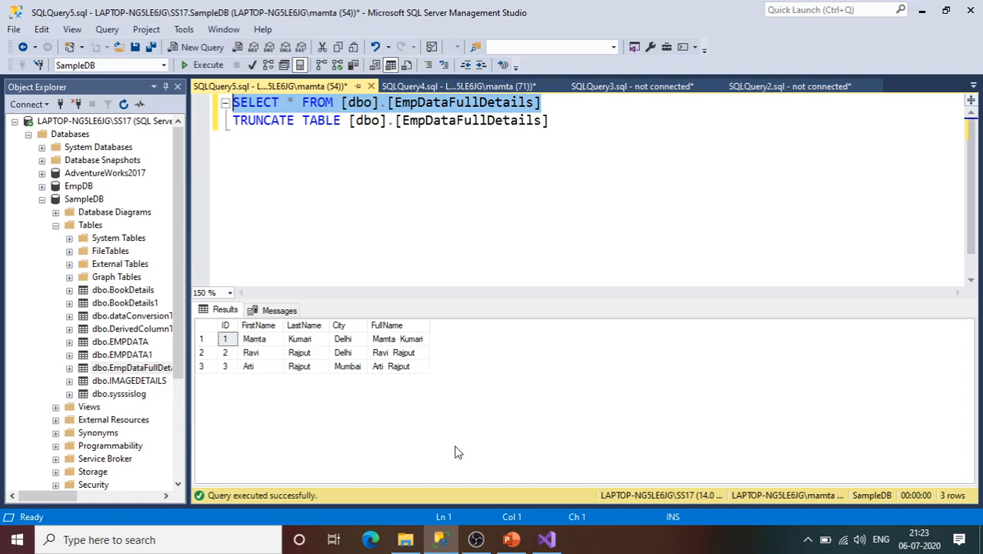
{"action": "key", "text": "alt+Tab"}
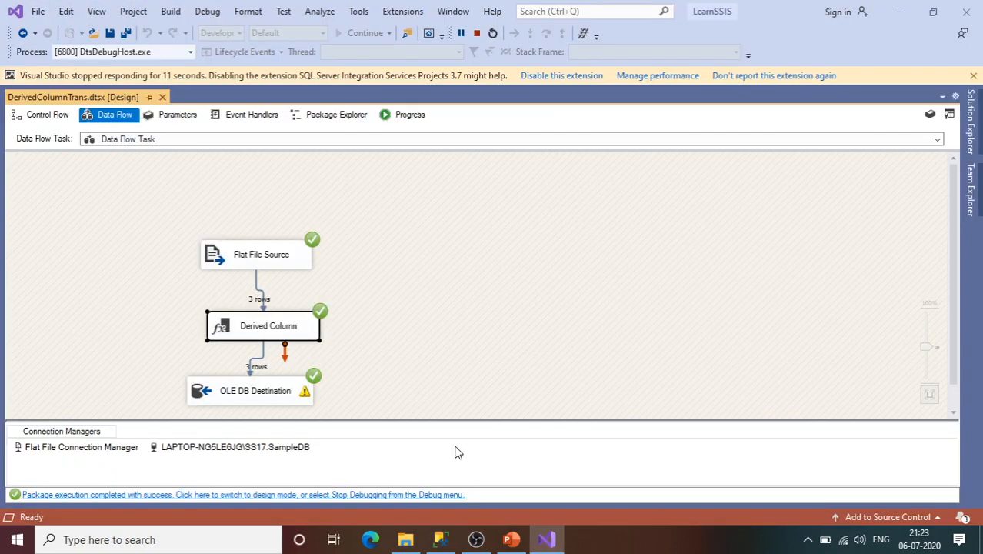
{"action": "left_click", "coordinate": [515, 540]}
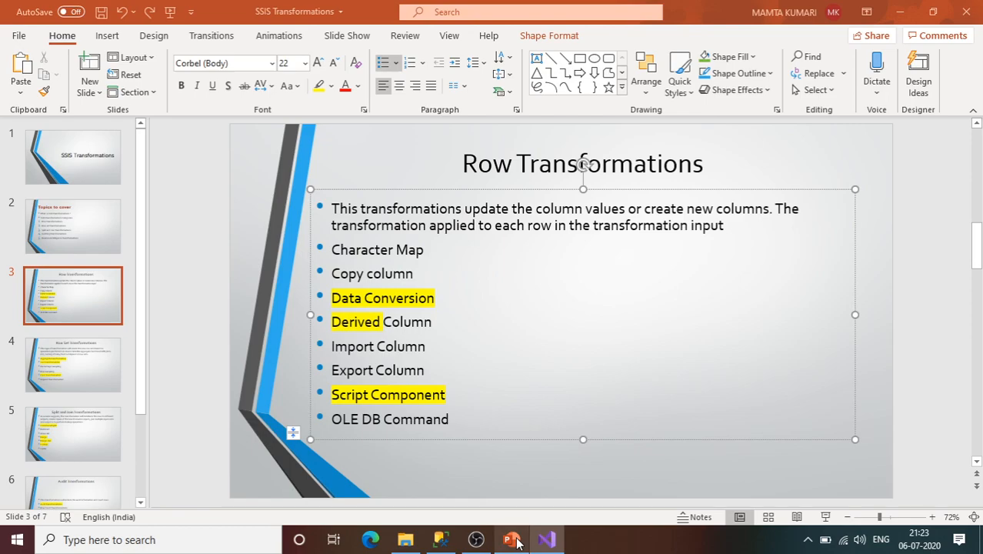
{"action": "left_click", "coordinate": [478, 539]}
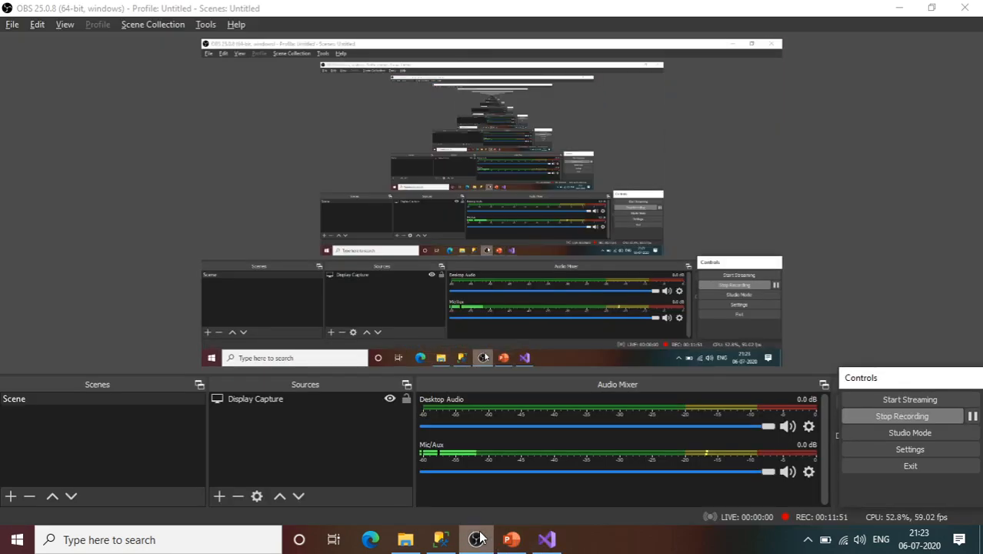
{"action": "left_click", "coordinate": [478, 539]}
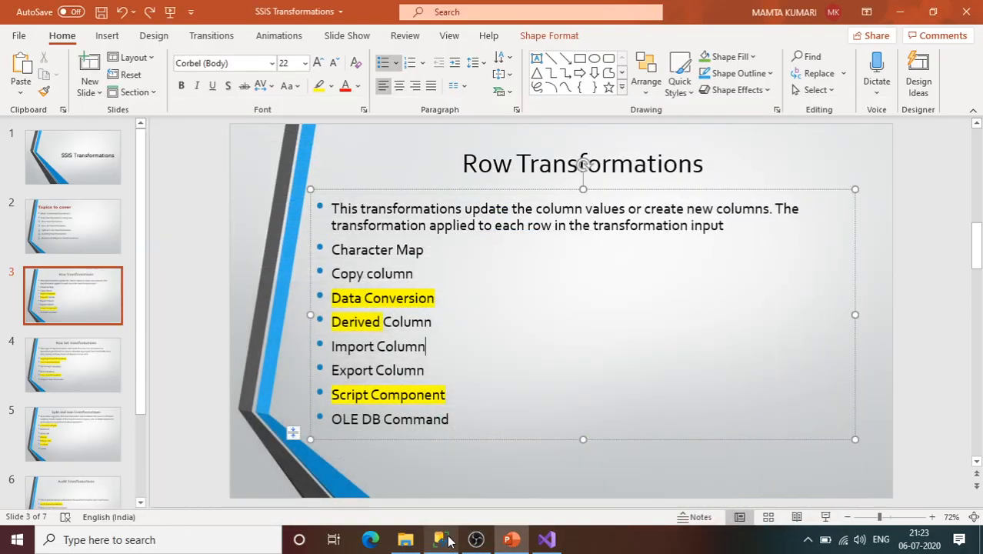
{"action": "left_click", "coordinate": [544, 540]}
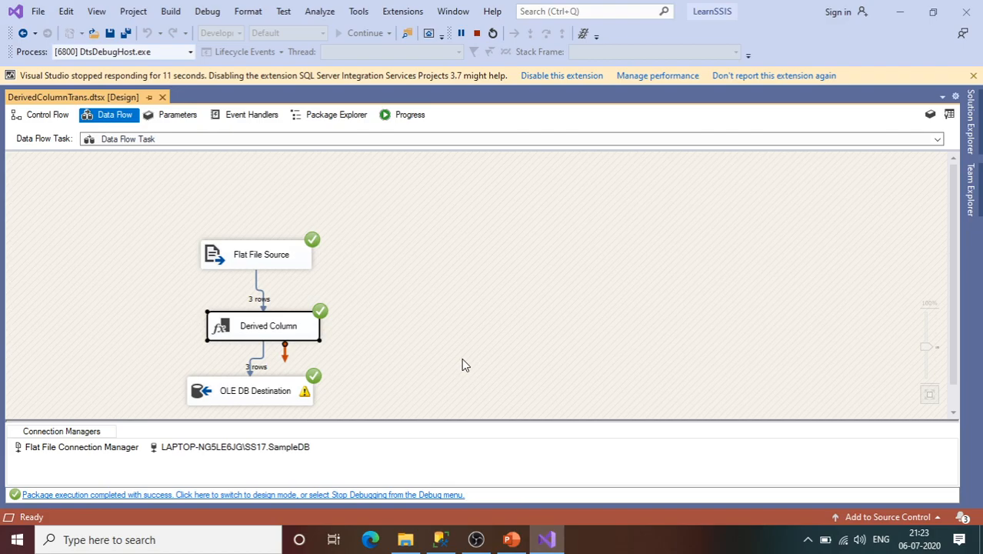
{"action": "key", "text": "ctrl+0"}
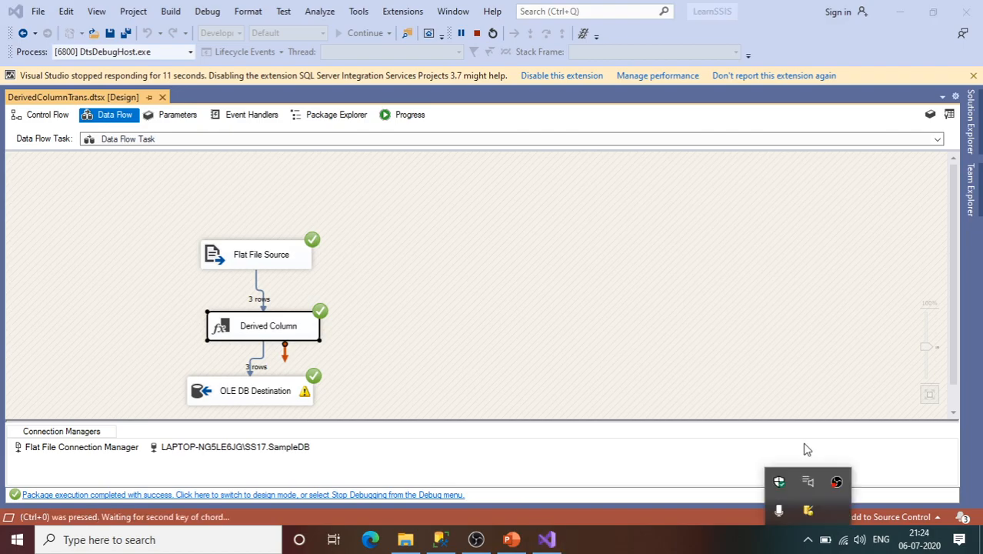
{"action": "left_click", "coordinate": [628, 342]}
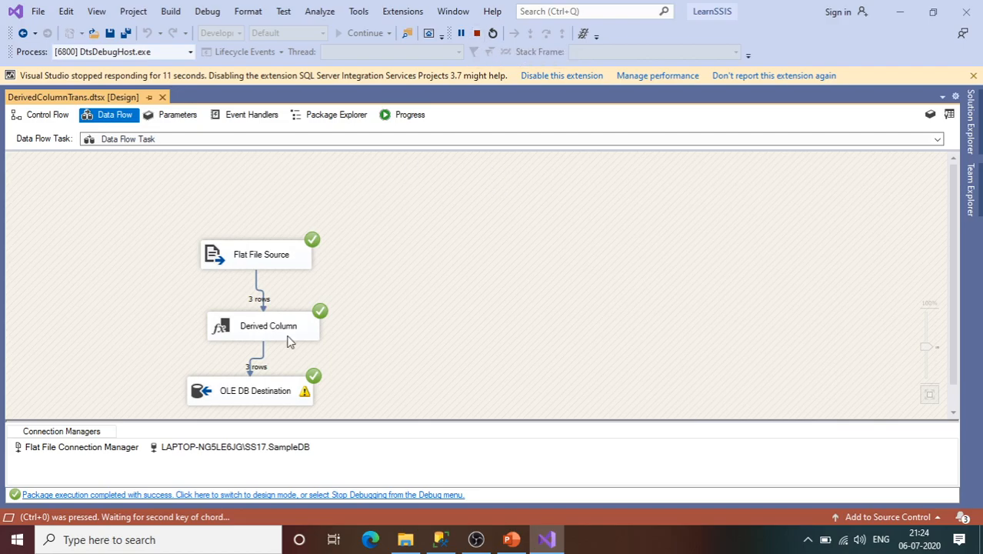
Step: Stop debugging the package, switch to SQL Server Management Studio and expand the AdventureWorks2017 database beside the SQLQuery4 address query
{"action": "left_click", "coordinate": [476, 34]}
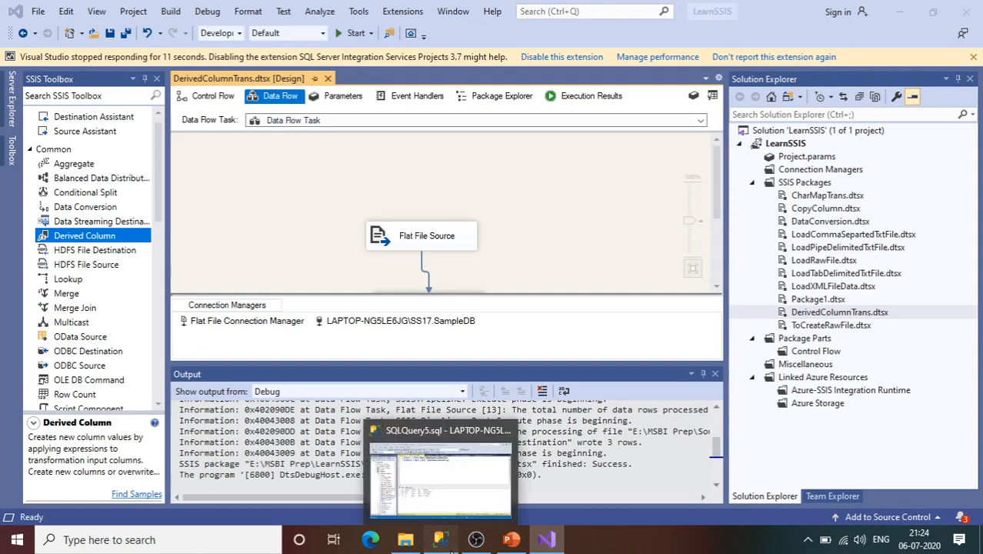
{"action": "left_click", "coordinate": [453, 546]}
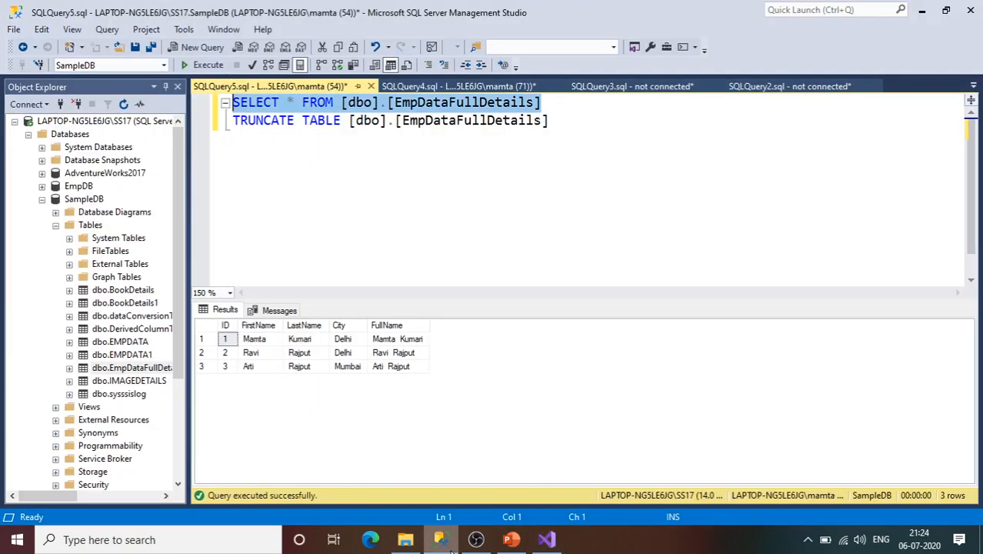
{"action": "left_click", "coordinate": [444, 86]}
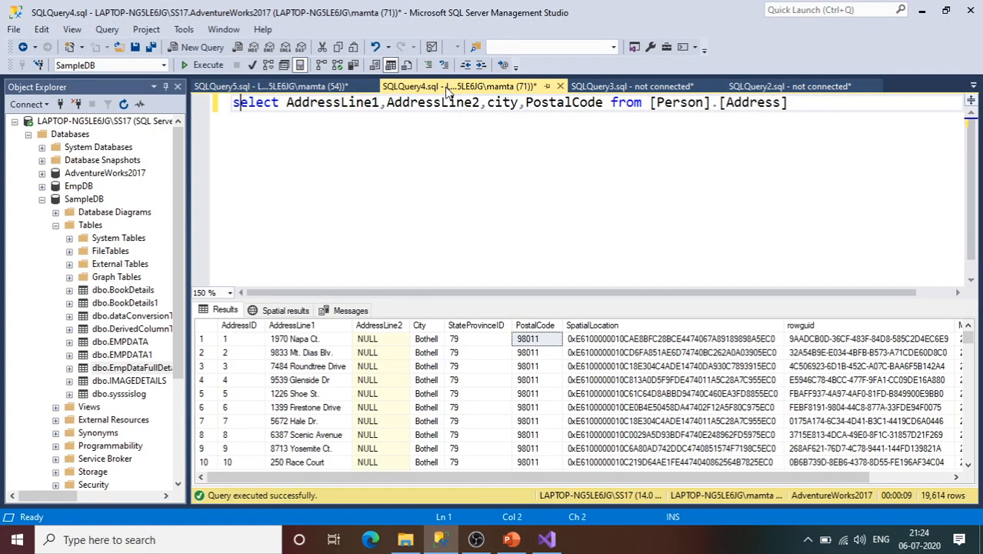
{"action": "left_click", "coordinate": [105, 176]}
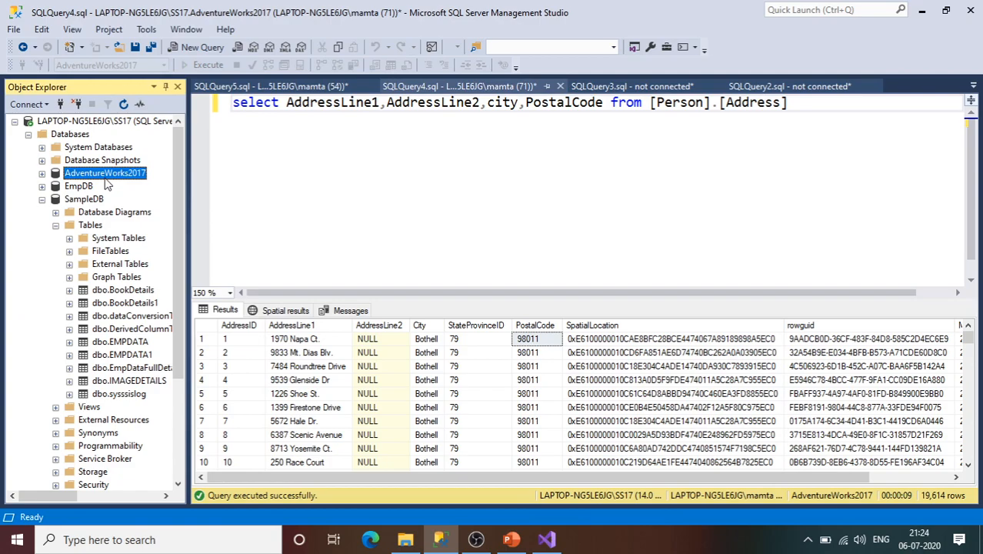
{"action": "left_click", "coordinate": [42, 173]}
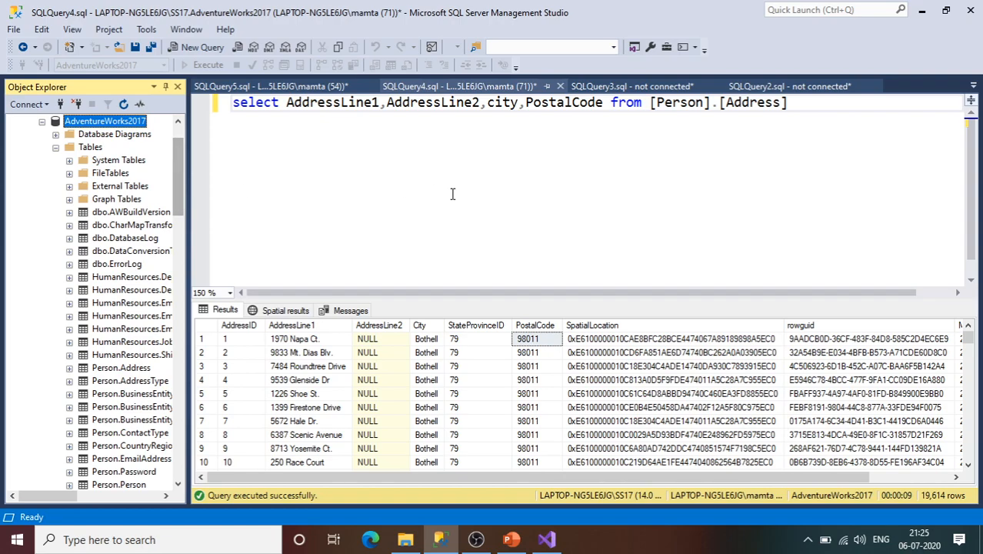
Step: Execute the query selecting AddressLine1, AddressLine2, city and PostalCode from [Person].[Address] and examine the city and PostalCode columns
{"action": "left_click", "coordinate": [662, 174]}
{"action": "left_click", "coordinate": [792, 111]}
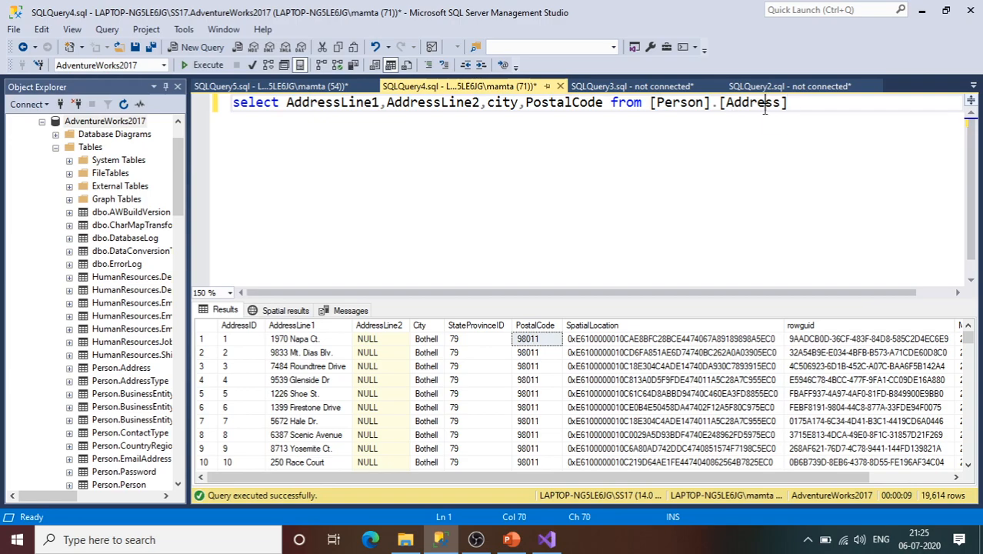
{"action": "left_click_drag", "start_coordinate": [830, 104], "coordinate": [206, 133]}
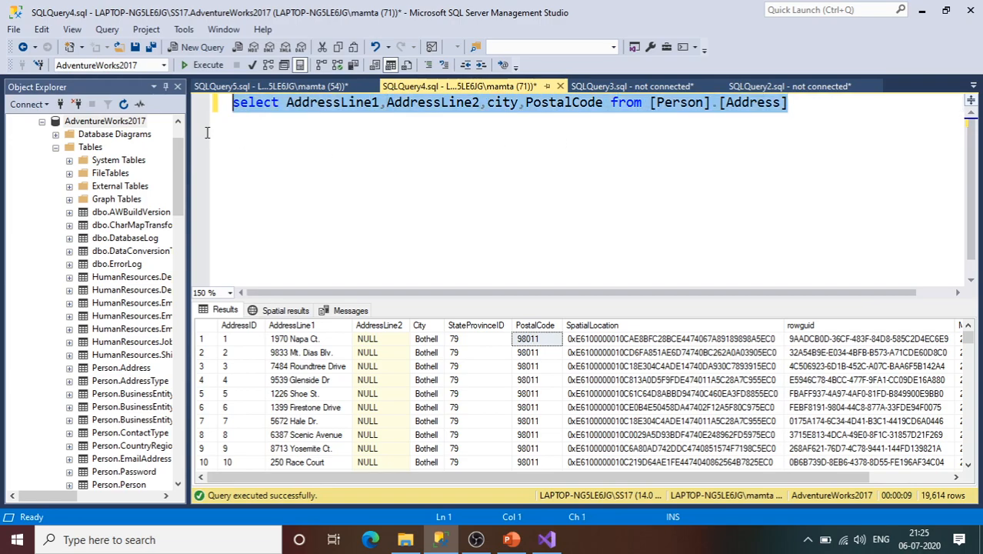
{"action": "left_click", "coordinate": [201, 65]}
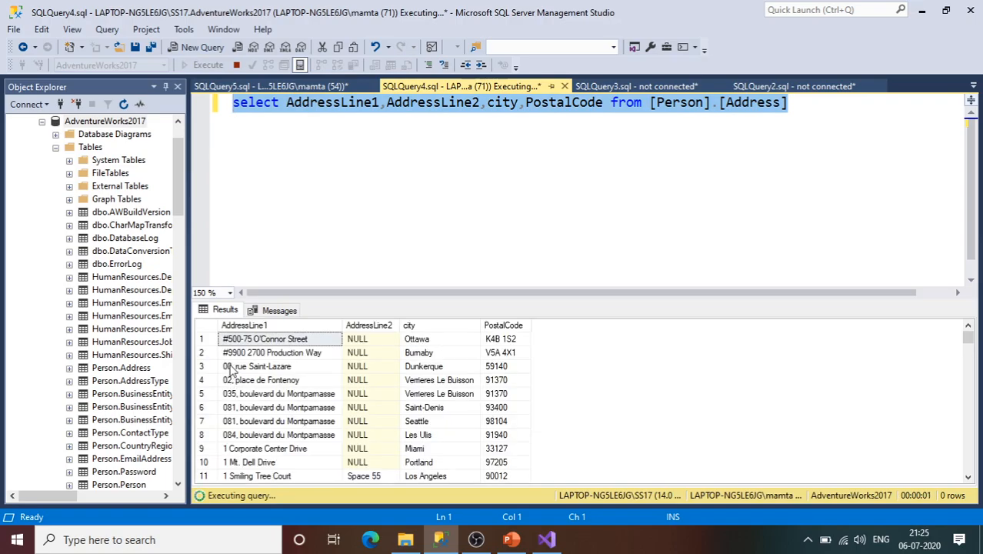
{"action": "left_click", "coordinate": [498, 341]}
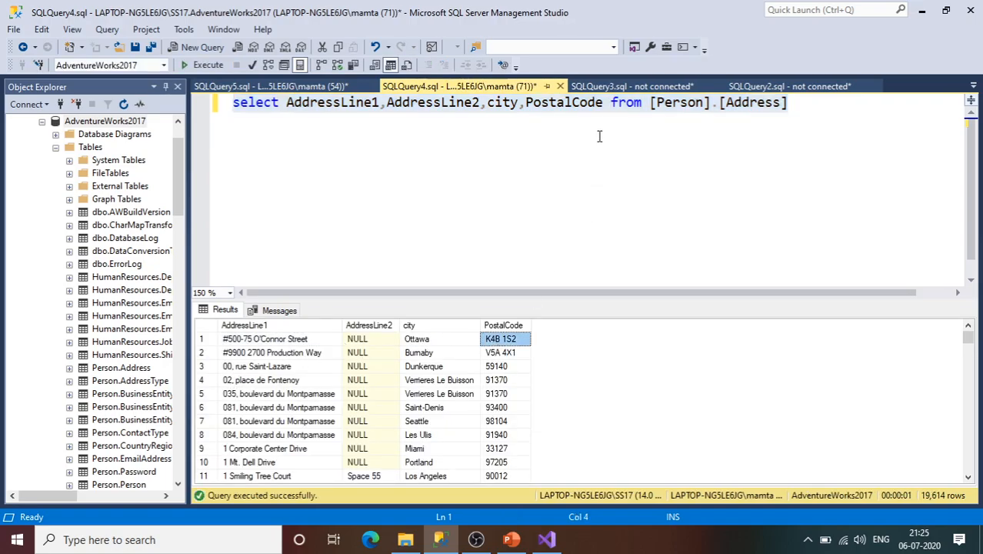
{"action": "left_click", "coordinate": [604, 106]}
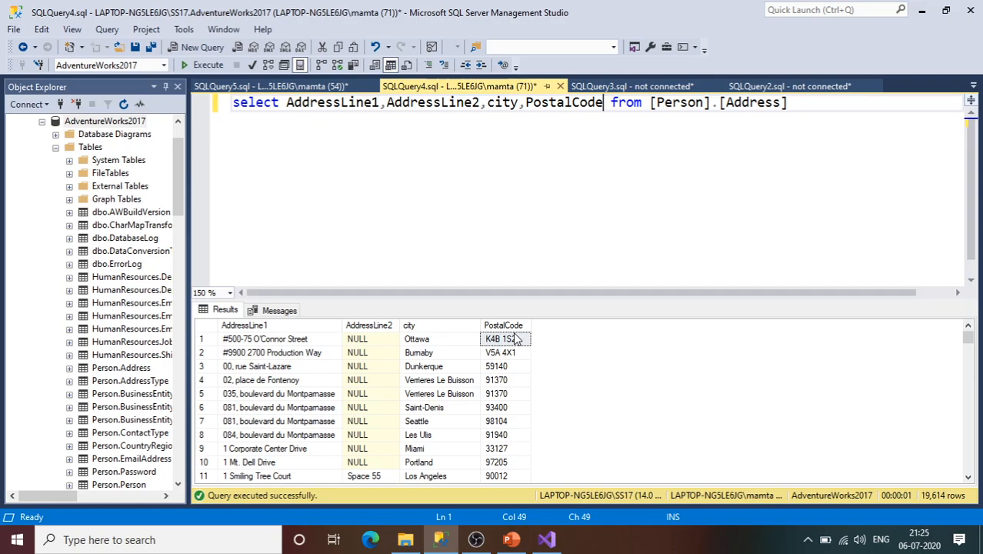
{"action": "left_click", "coordinate": [405, 357]}
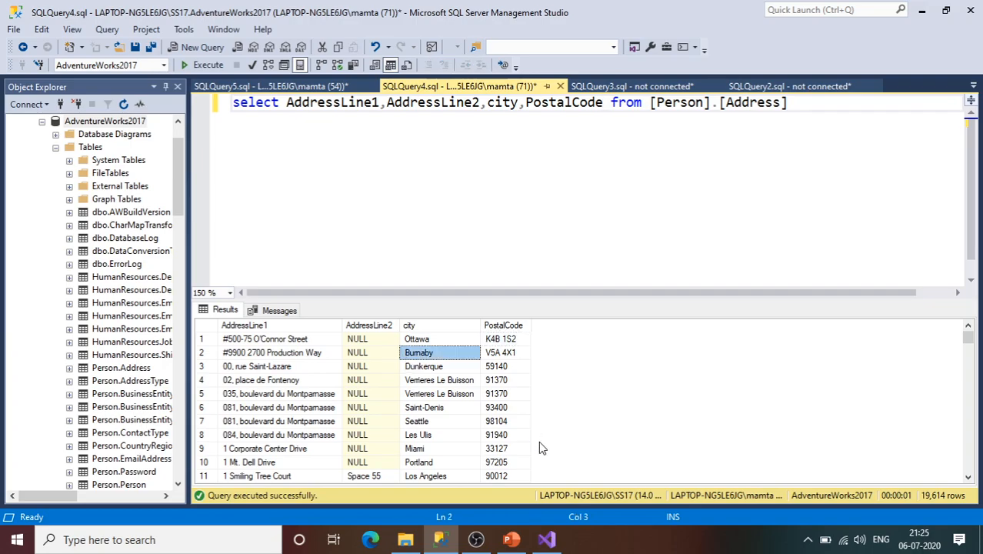
{"action": "mouse_move", "coordinate": [546, 549]}
{"action": "left_click", "coordinate": [520, 342]}
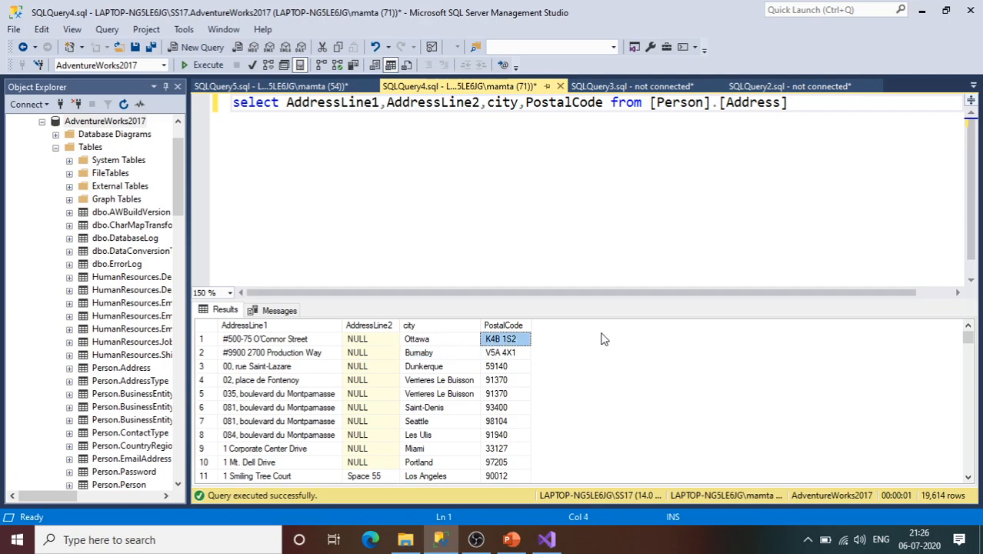
Step: Switch back to Visual Studio, close the Output pane and review the FullName expression in the Derived Column transformation without changing it
{"action": "left_click", "coordinate": [547, 539]}
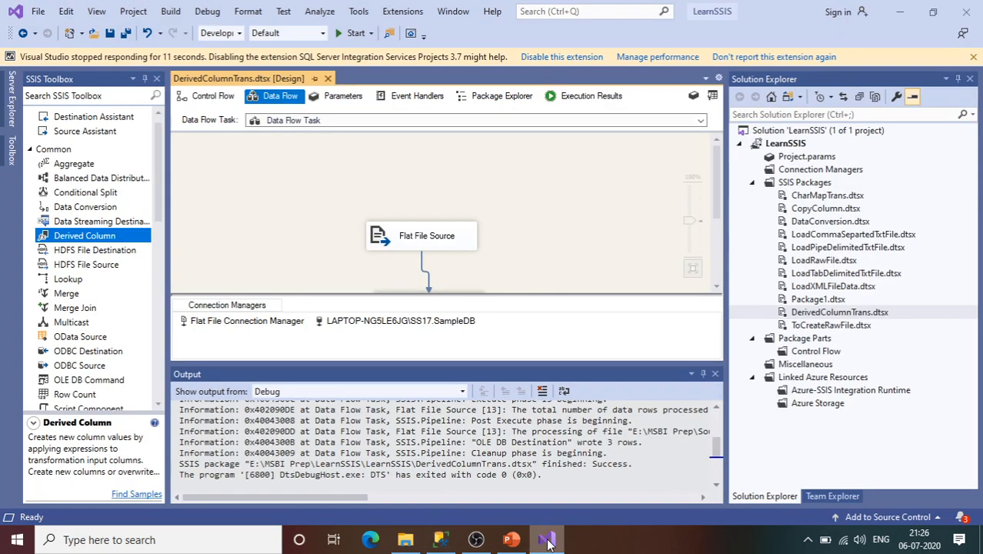
{"action": "left_click", "coordinate": [714, 373]}
{"action": "double_click", "coordinate": [454, 312]}
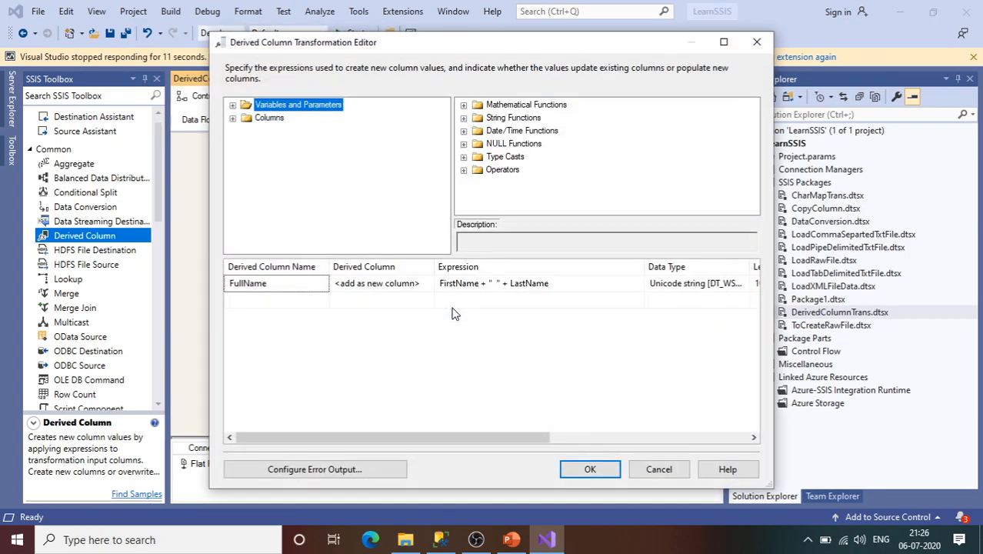
{"action": "left_click", "coordinate": [756, 42]}
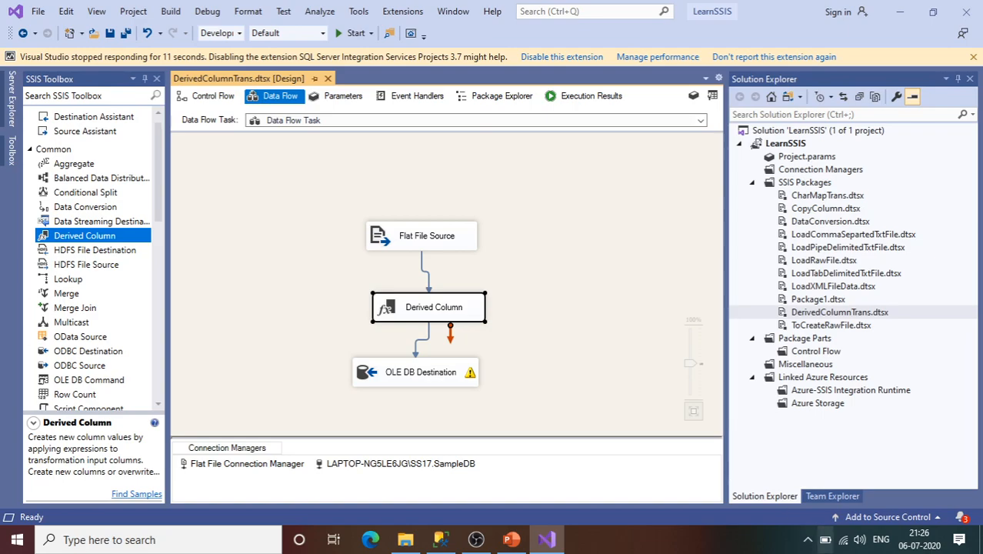
{"action": "left_click", "coordinate": [808, 541]}
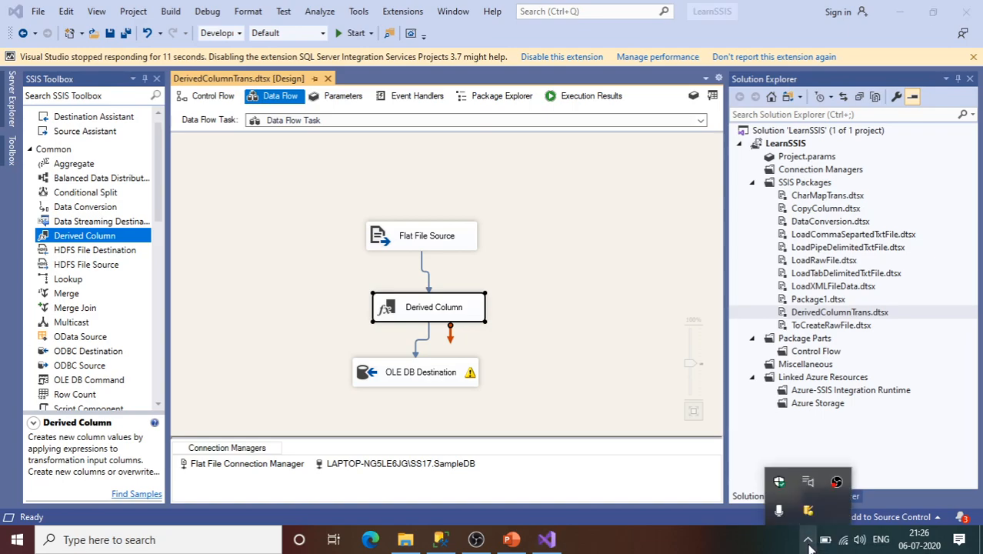